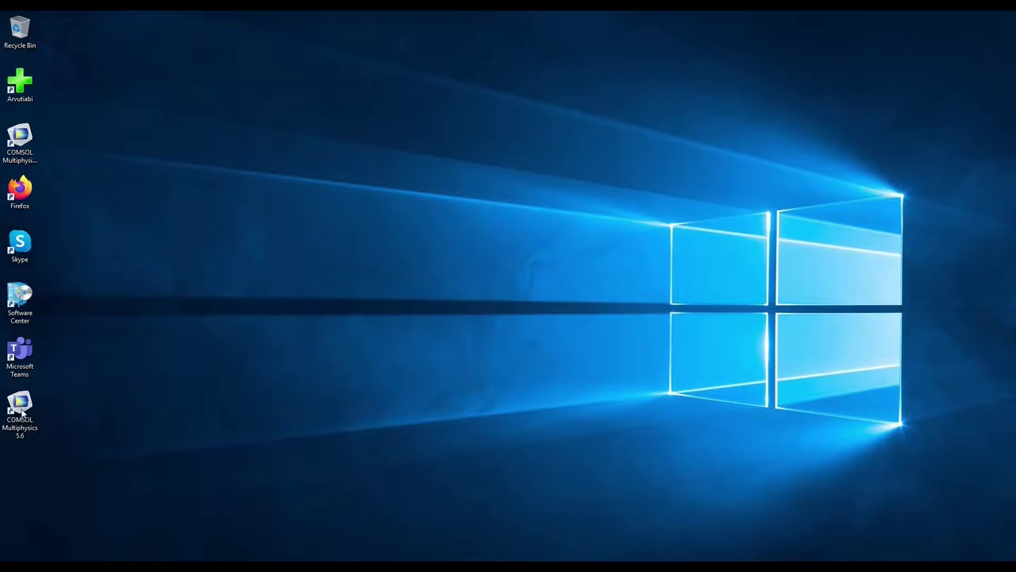
# Launch COMSOL Multiphysics 5.6 and open FEM1_Basic_Example_woStudy.mph from the Simulation Files folder
pyautogui.click(23, 411)
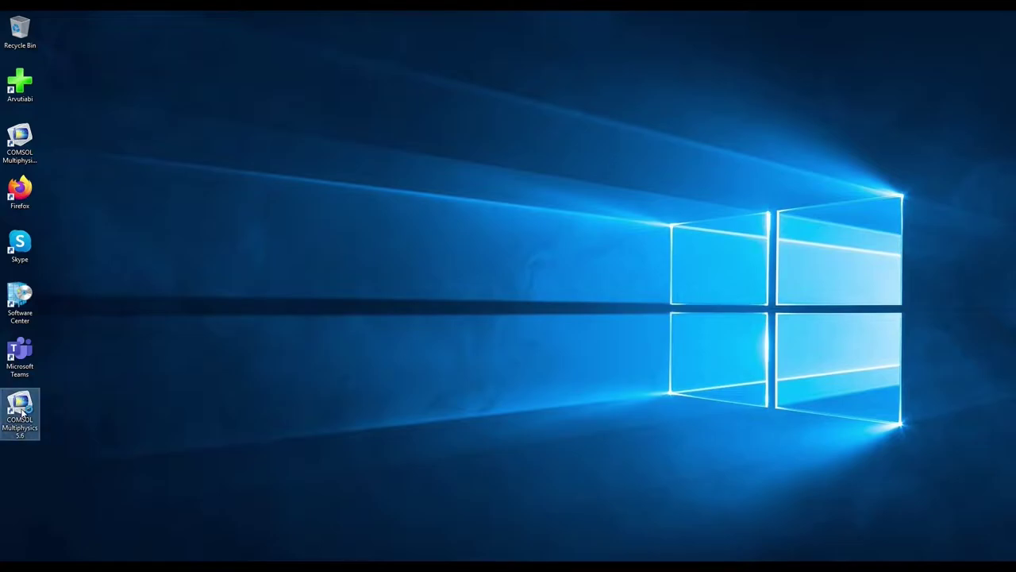
pyautogui.doubleClick(22, 411)
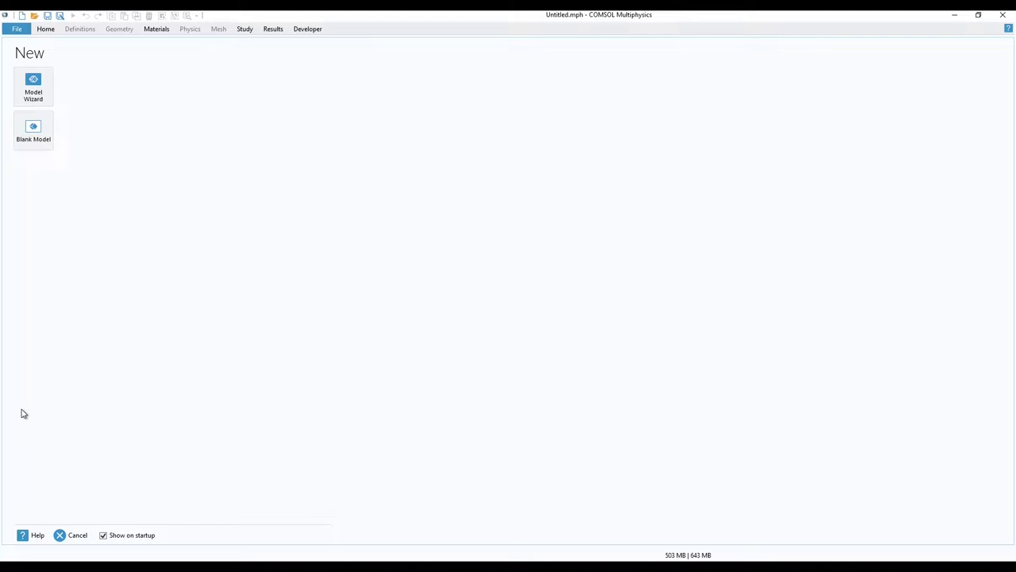
pyautogui.click(17, 29)
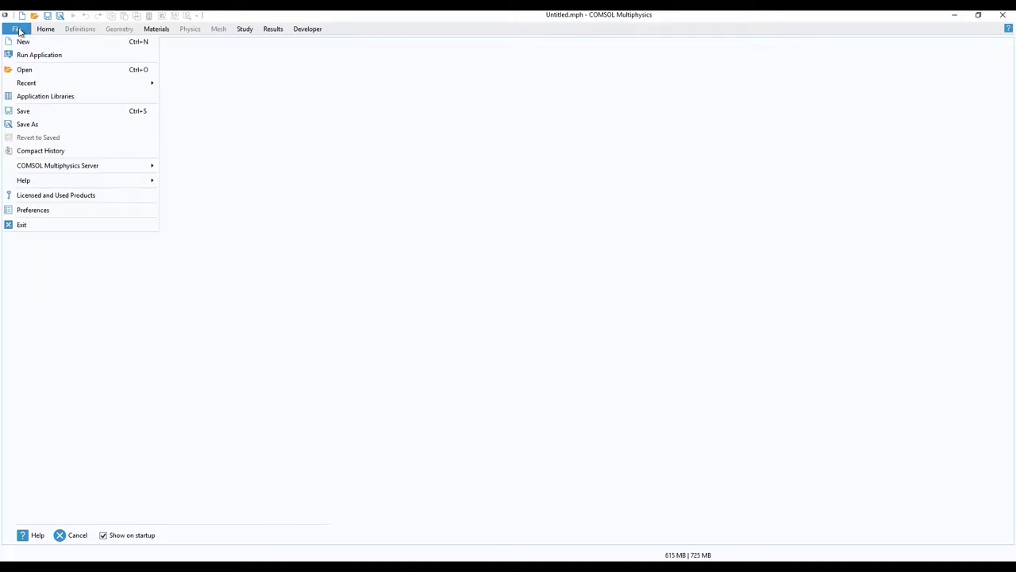
pyautogui.click(24, 70)
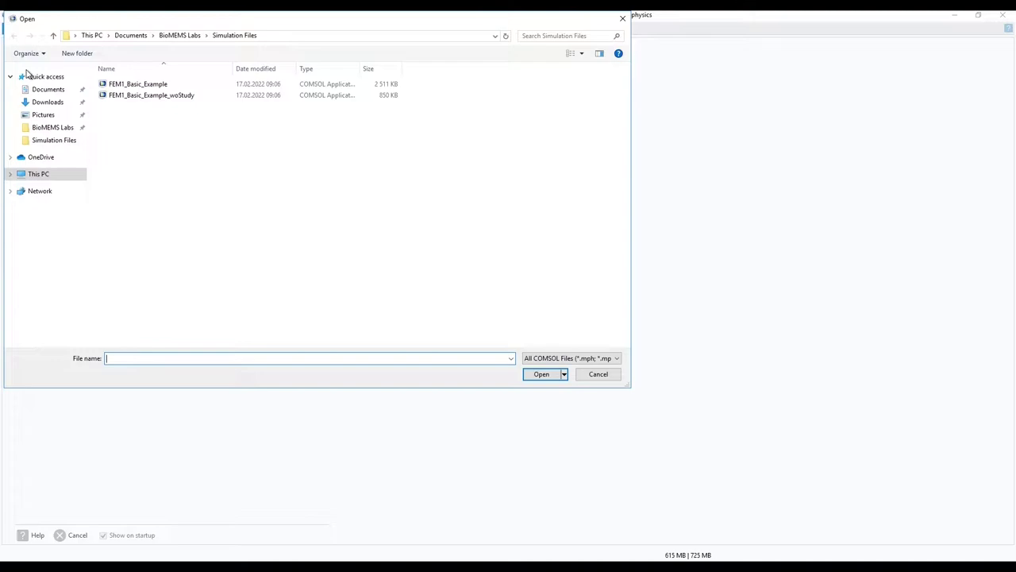
pyautogui.click(138, 99)
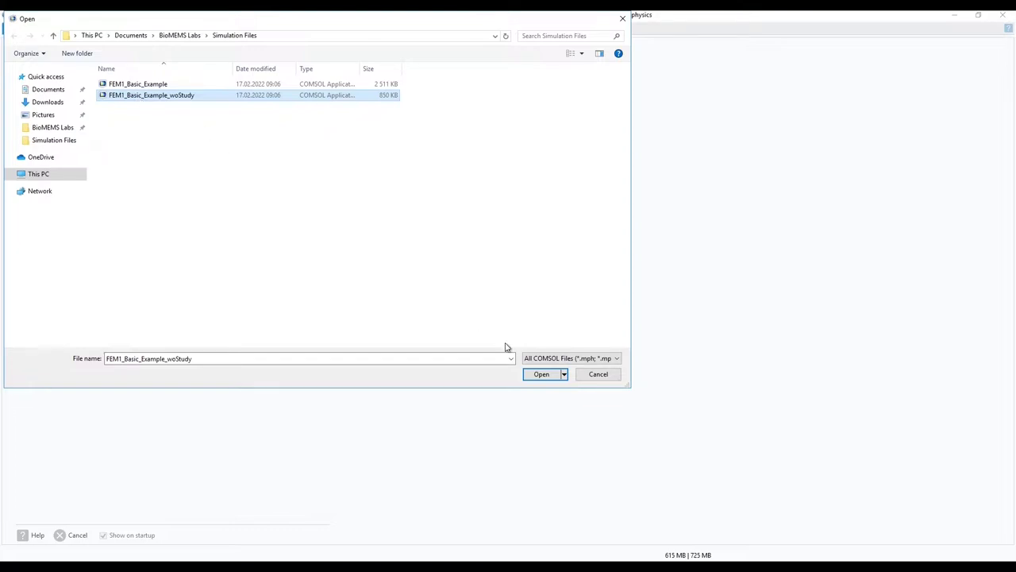
pyautogui.click(534, 375)
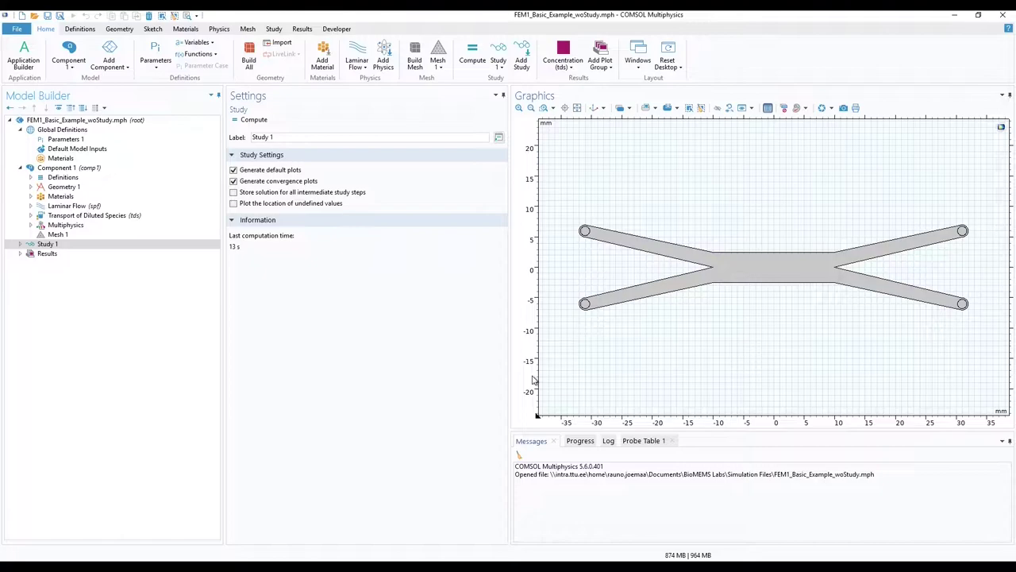
# Show Parameters 1 (v_in, c_in), expand Component 1 > Definitions, and bring up the Study ribbon
pyautogui.click(70, 140)
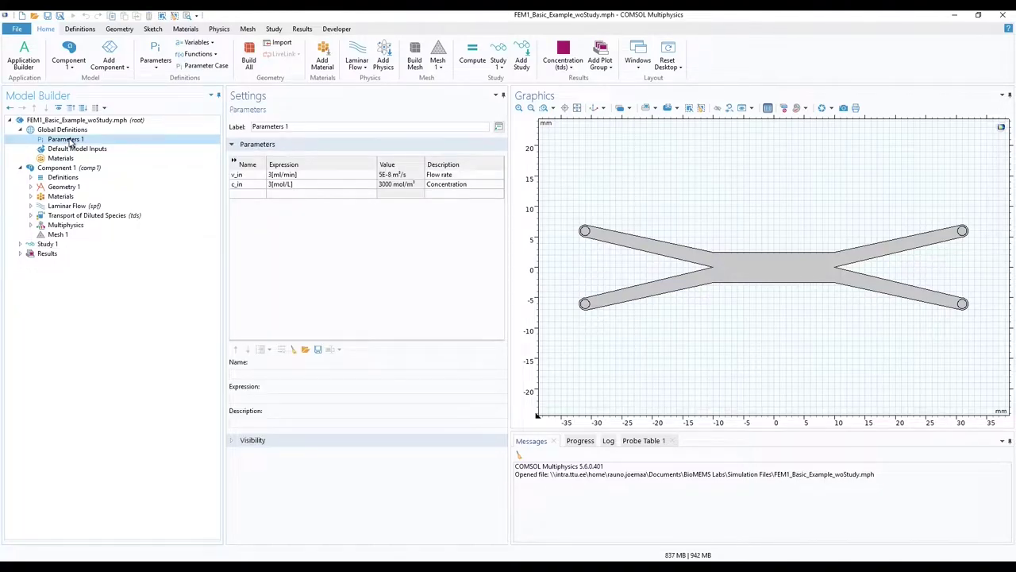
pyautogui.click(32, 177)
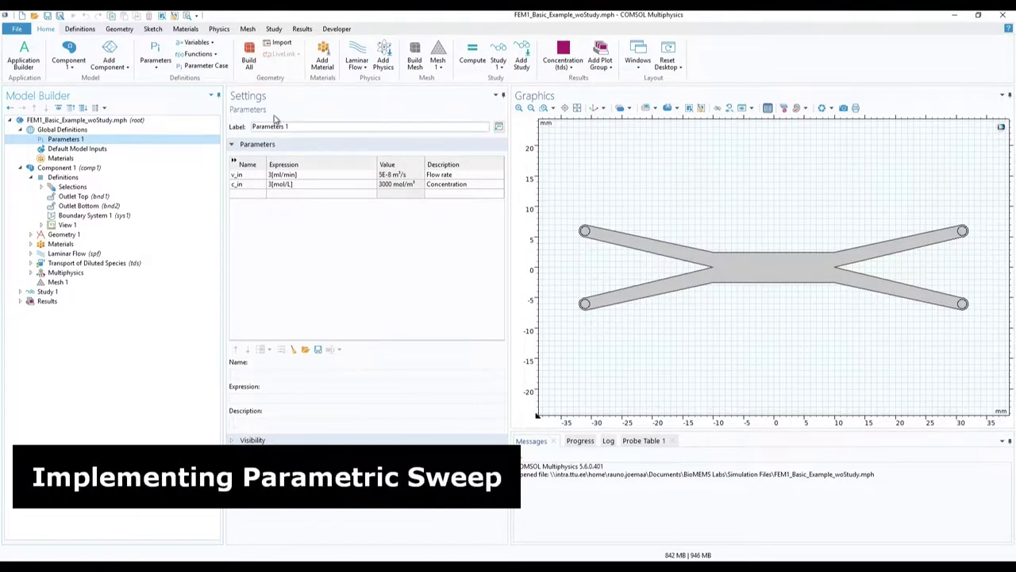
pyautogui.click(274, 29)
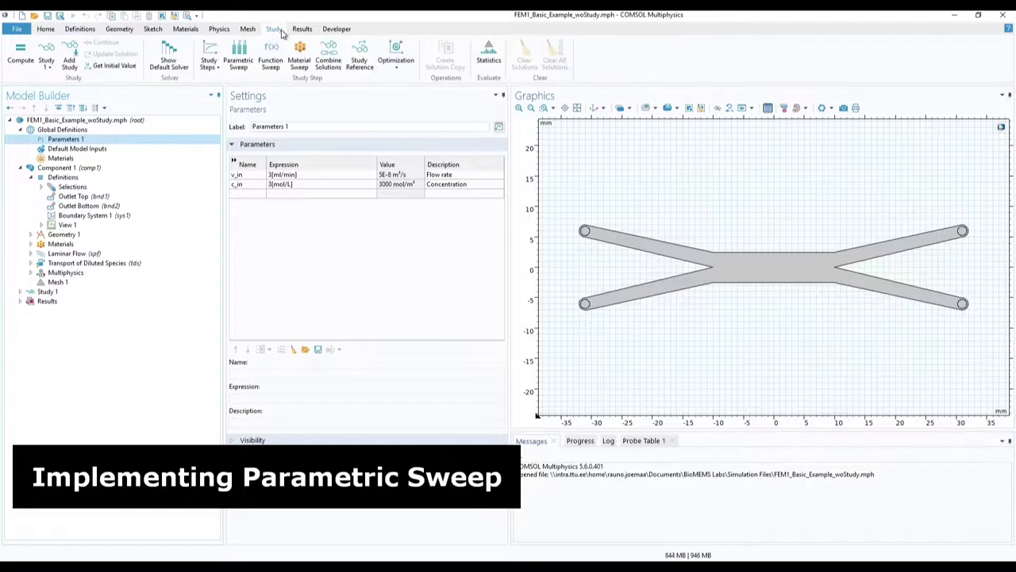
# Add a Parametric Sweep to Study 1 with c_in (Concentration) as the swept parameter
pyautogui.click(238, 62)
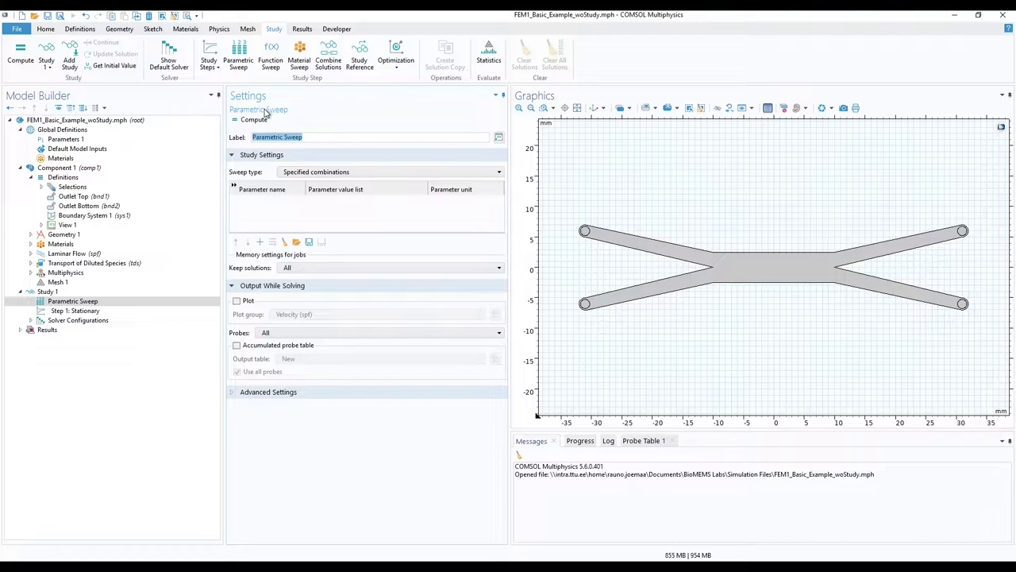
pyautogui.click(260, 242)
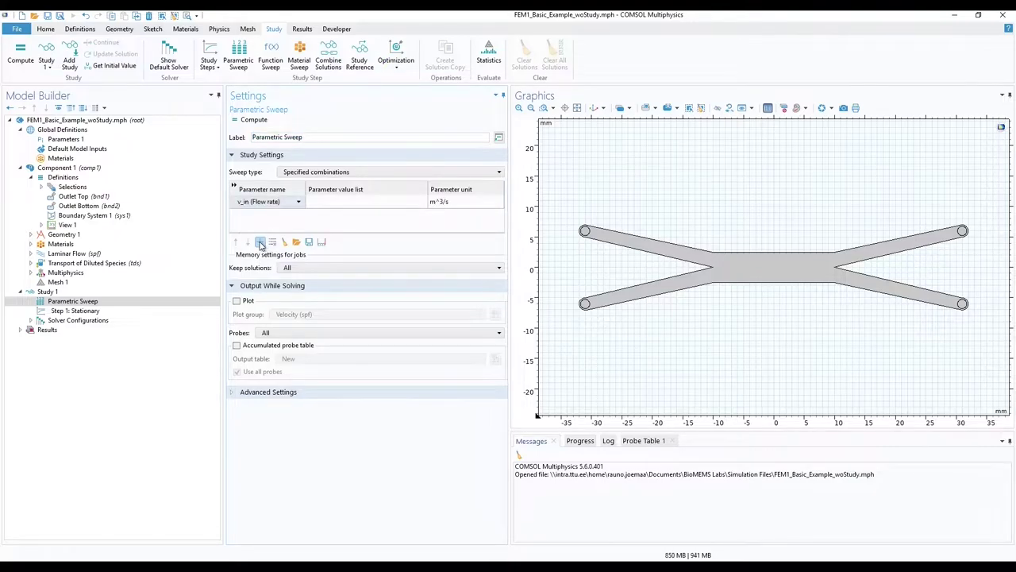
pyautogui.click(269, 203)
pyautogui.click(269, 203)
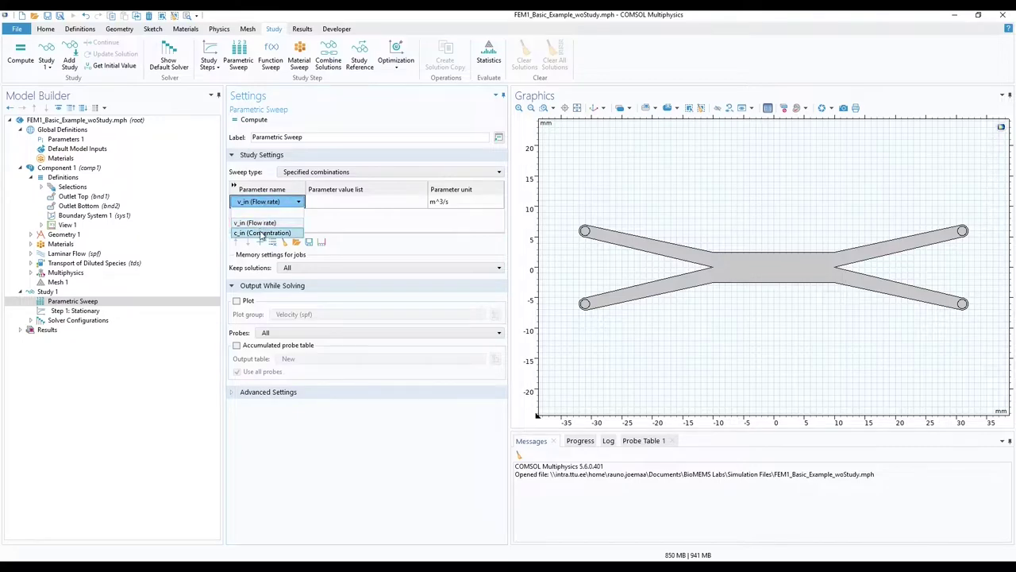
pyautogui.click(262, 233)
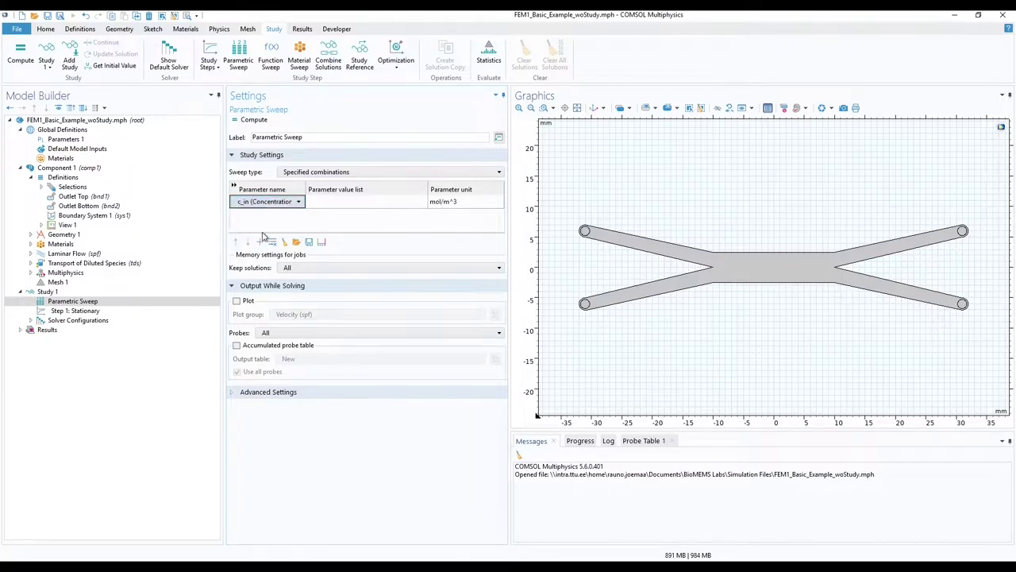
# Change the c_in sweep unit to mol/L and begin editing the parameter value list
pyautogui.click(451, 204)
pyautogui.click(450, 204)
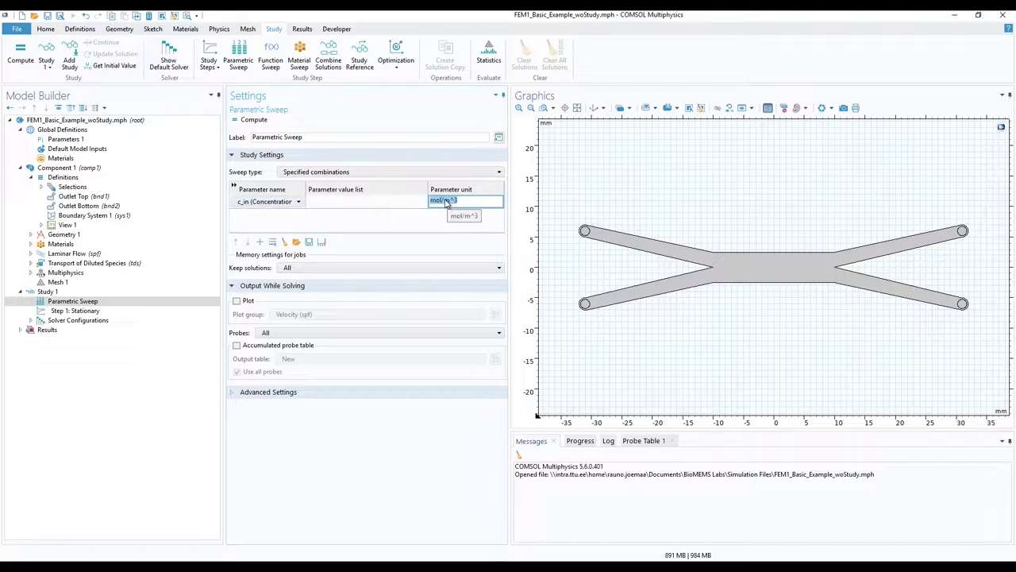
pyautogui.click(445, 202)
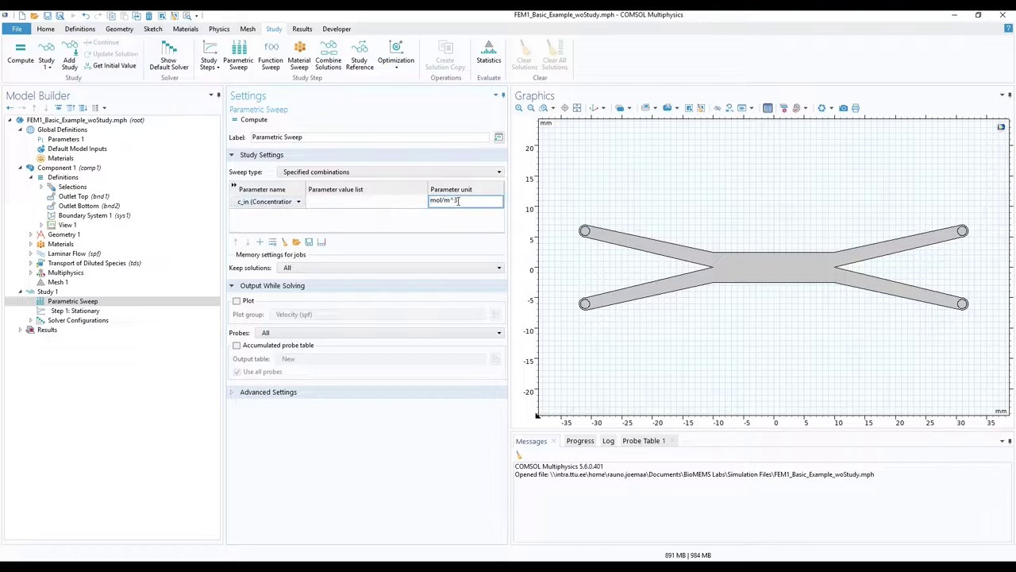
pyautogui.keyDown('shift'); pyautogui.click(461, 201); pyautogui.keyUp('shift')
pyautogui.write('L')
pyautogui.press('Return')
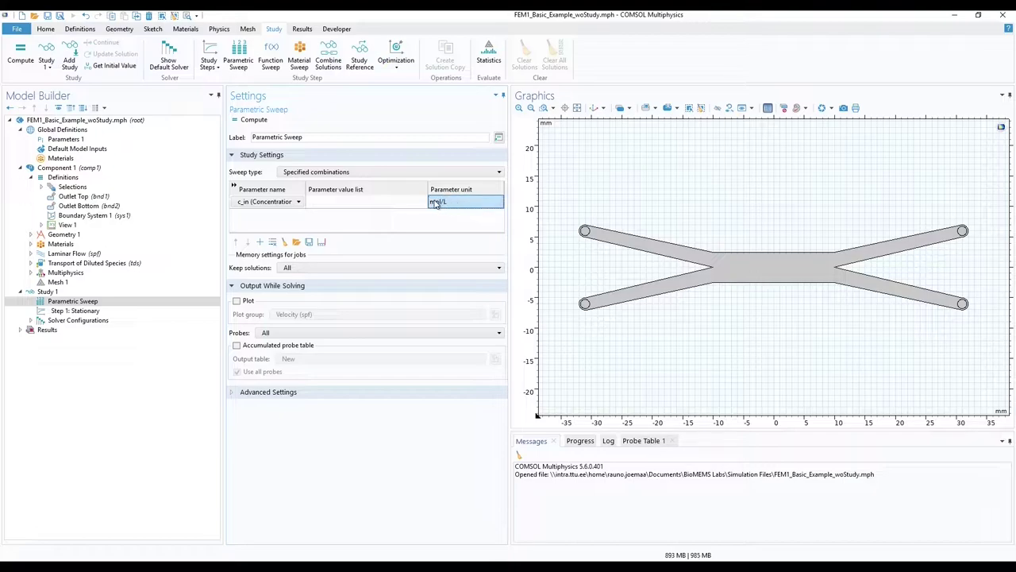
pyautogui.click(403, 206)
pyautogui.click(404, 202)
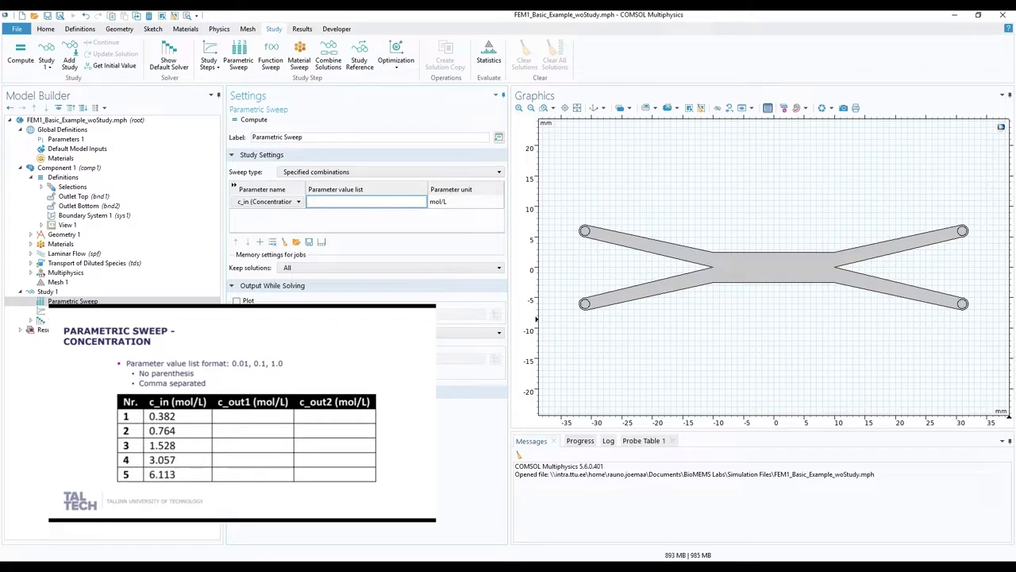
# Enter 0.382, 0.764, 1.528, 3.057, 6.113 as the c_in parameter value list
pyautogui.write('0.382, 0.764, 1.528, 3.057, 6.113')
pyautogui.press('Return')
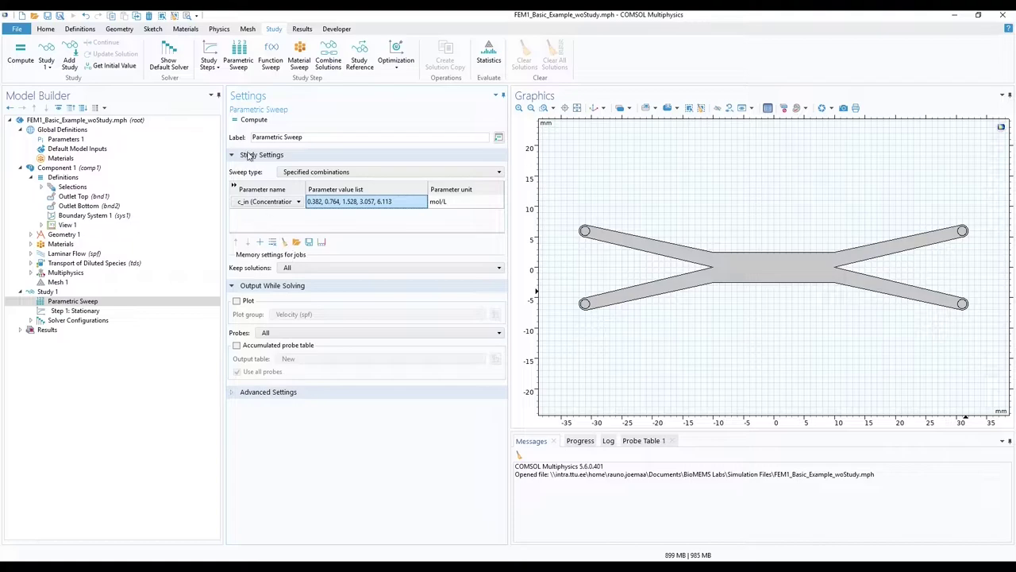
# Compute the c_in parametric sweep to fill Probe Table 1 with outlet concentrations
pyautogui.click(253, 120)
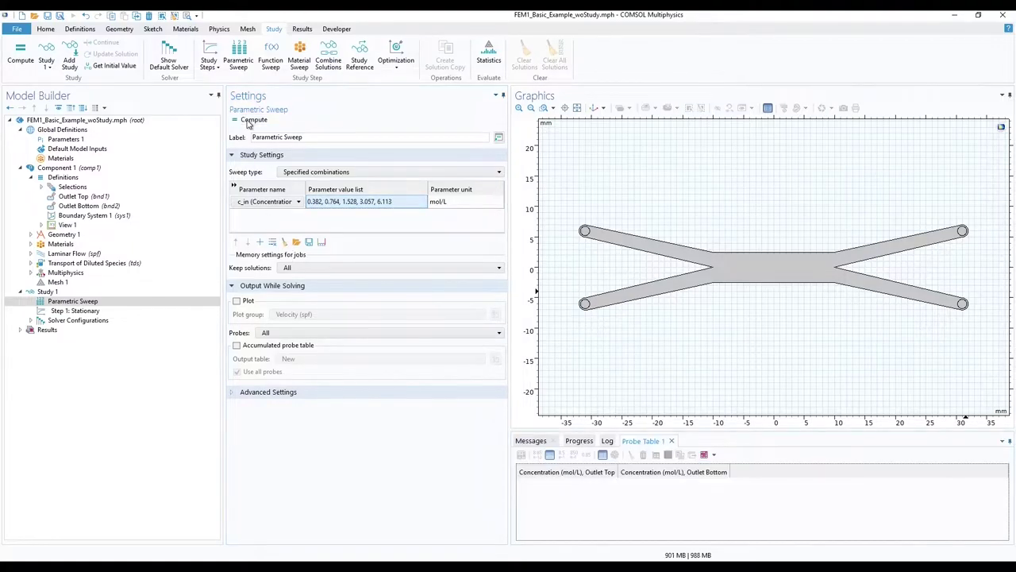
pyautogui.click(251, 119)
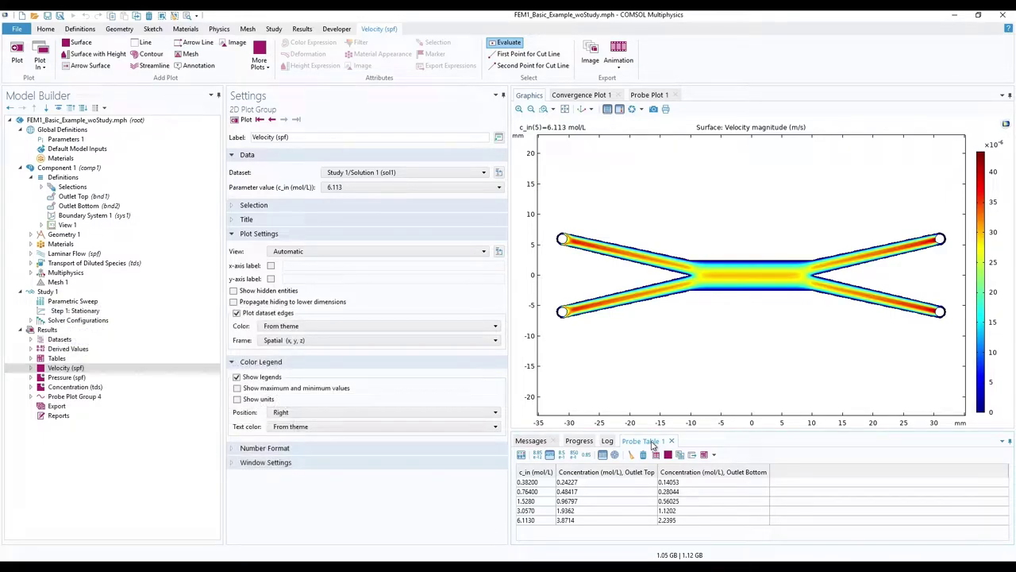
# Switch to Probe Plot 1 and open its Image Snapshot dialog
pyautogui.click(654, 97)
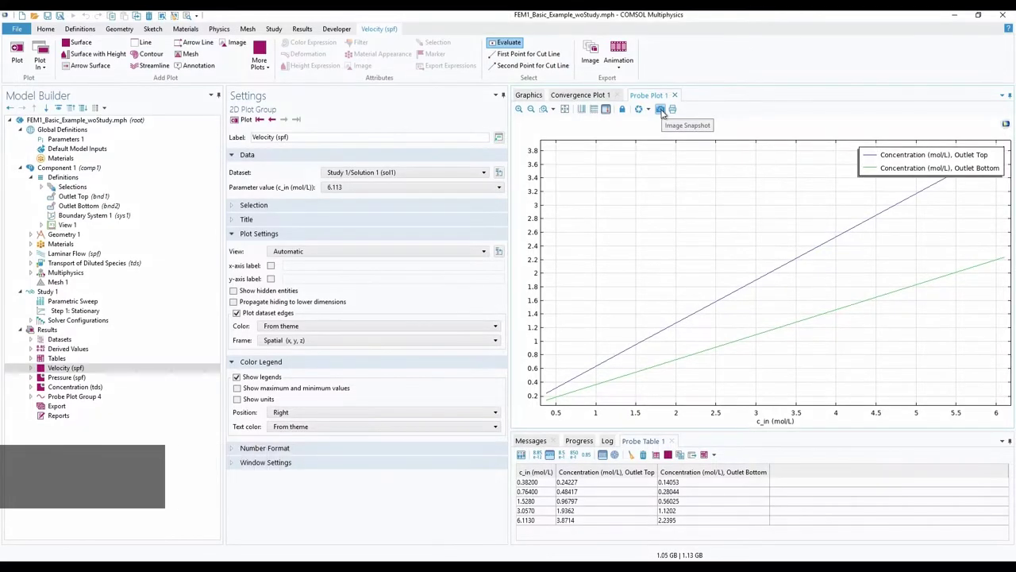
pyautogui.click(661, 111)
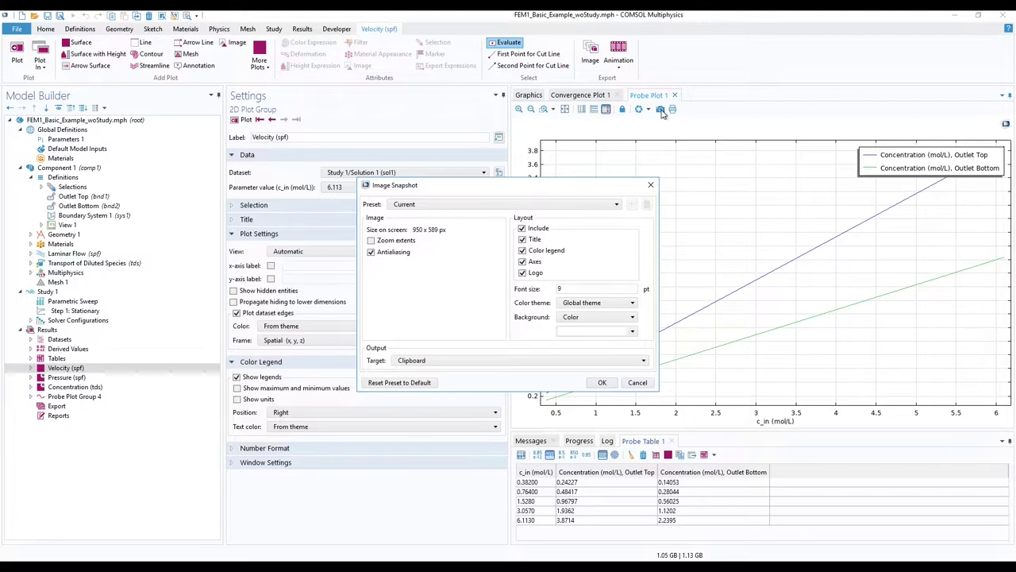
# Export Probe Plot 1 with the web size preset as FEM2_Graph_Parametric_Sweep_Concentrations.png
pyautogui.click(467, 205)
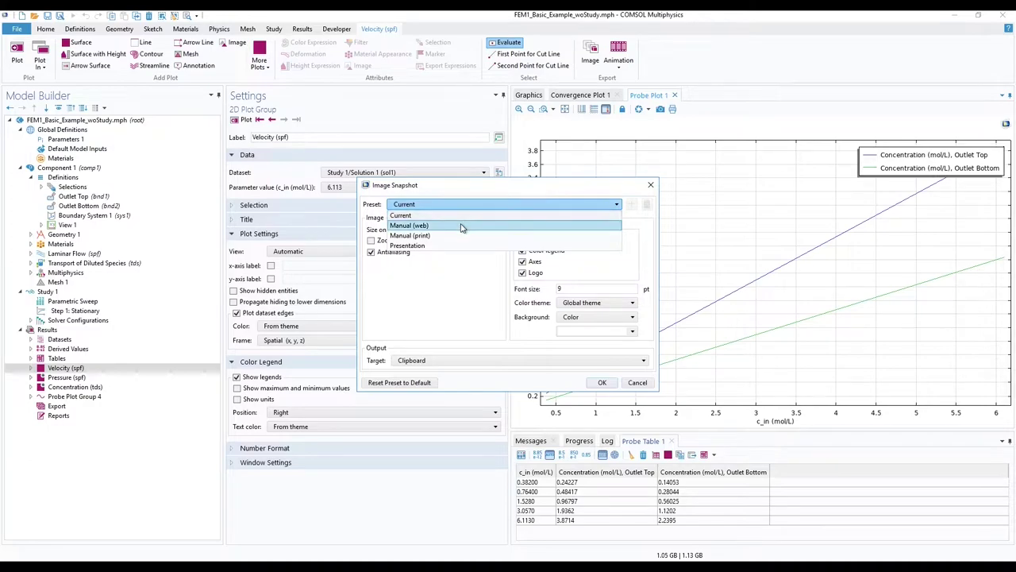
pyautogui.click(462, 226)
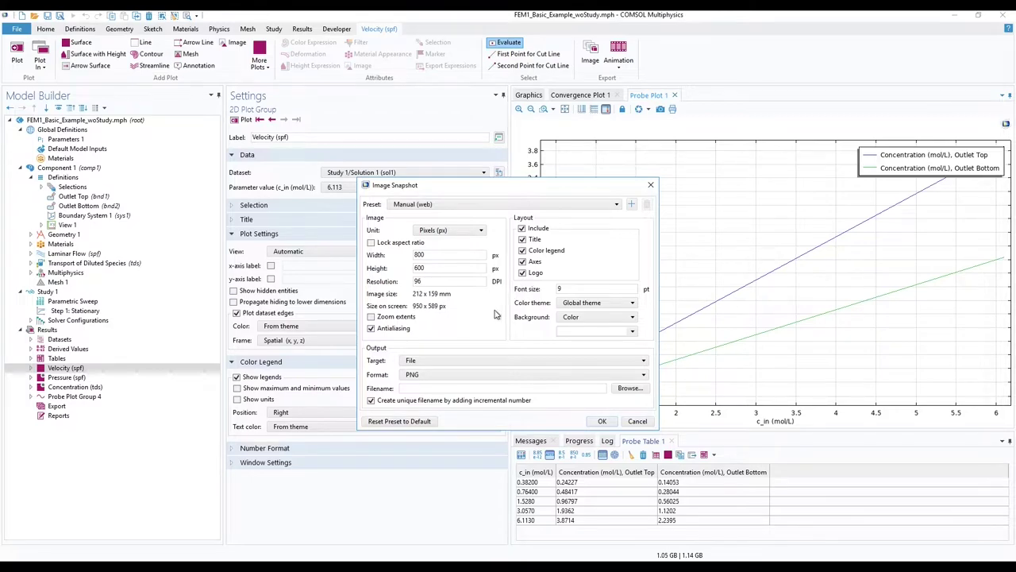
pyautogui.click(465, 361)
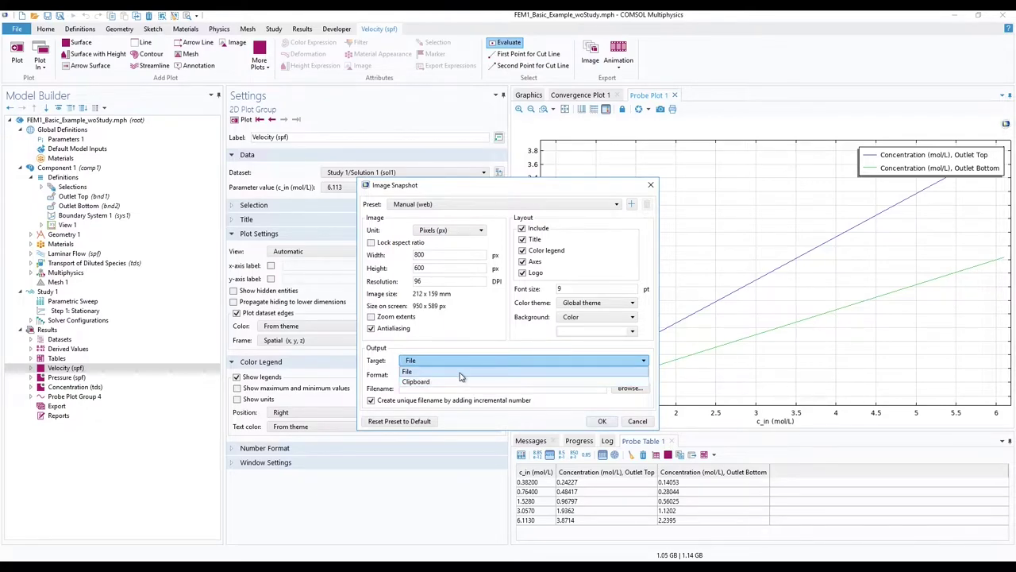
pyautogui.click(461, 373)
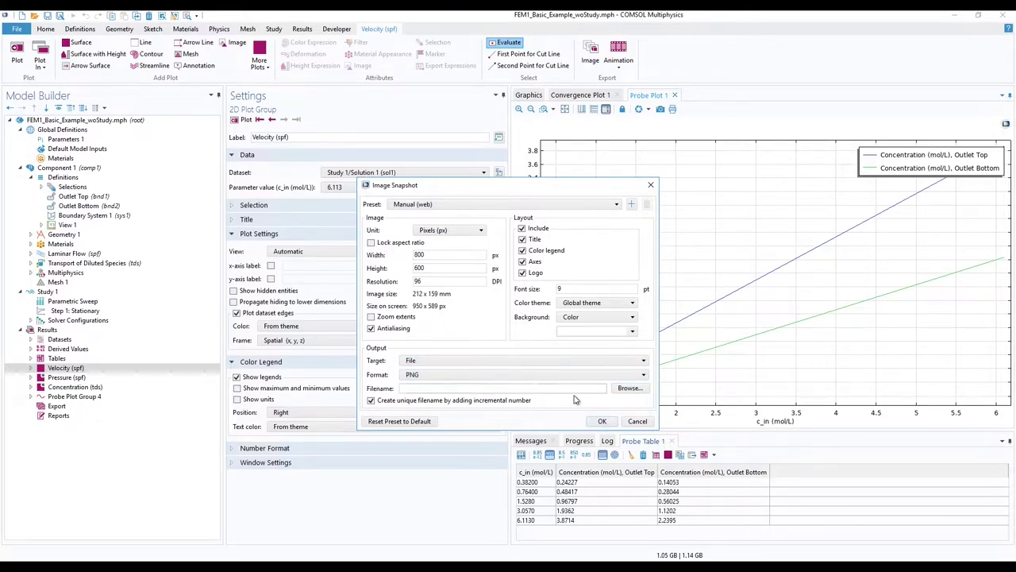
pyautogui.click(629, 388)
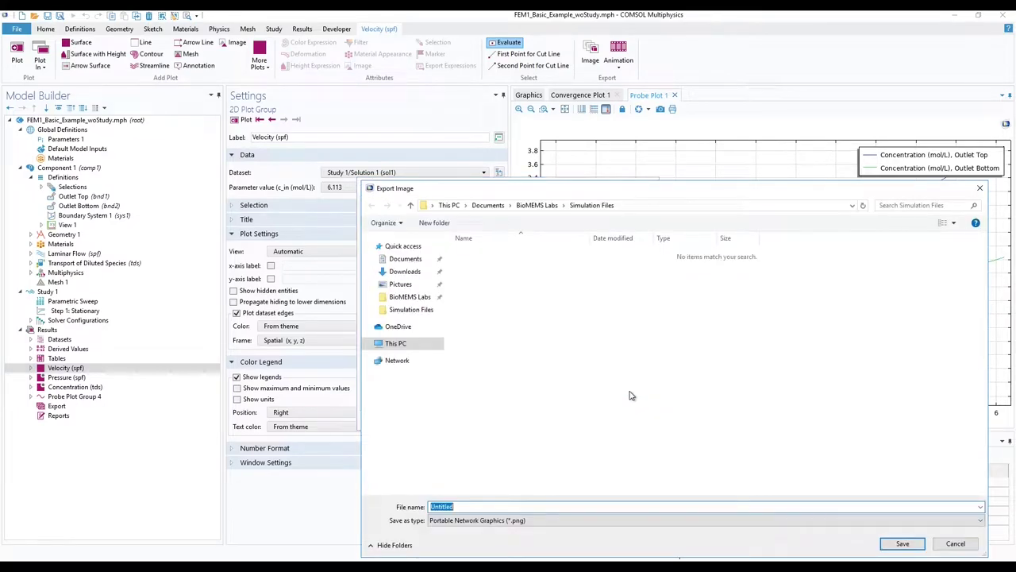
pyautogui.write('FEM')
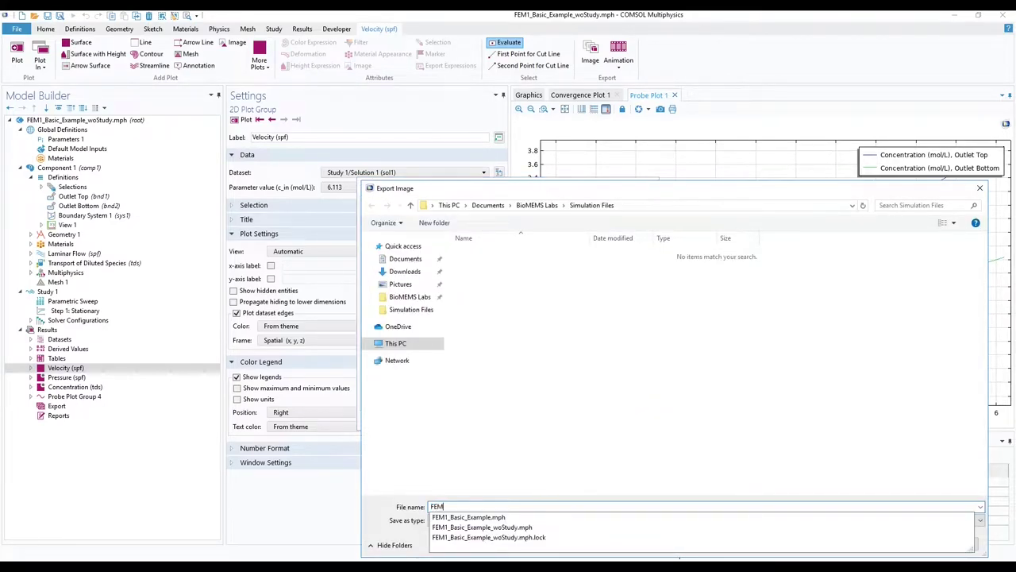
pyautogui.write('2_')
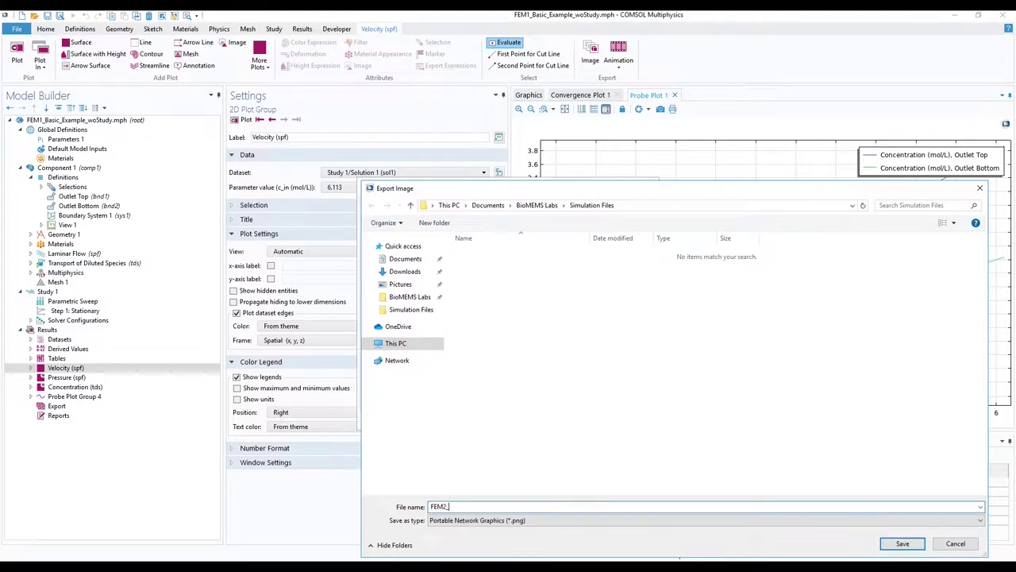
pyautogui.write('Graph_Parametric_Sweep_Concentrations')
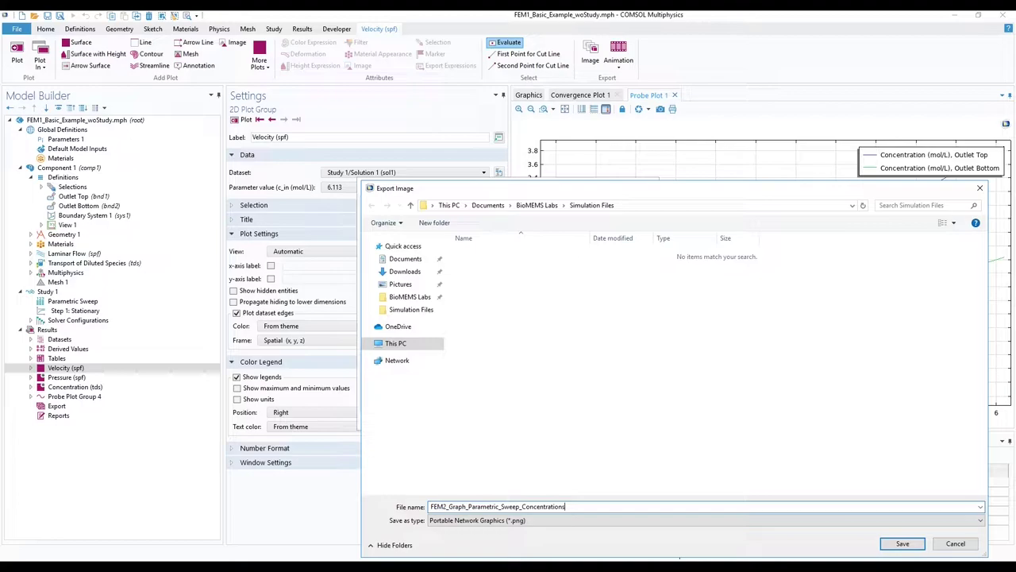
pyautogui.click(902, 544)
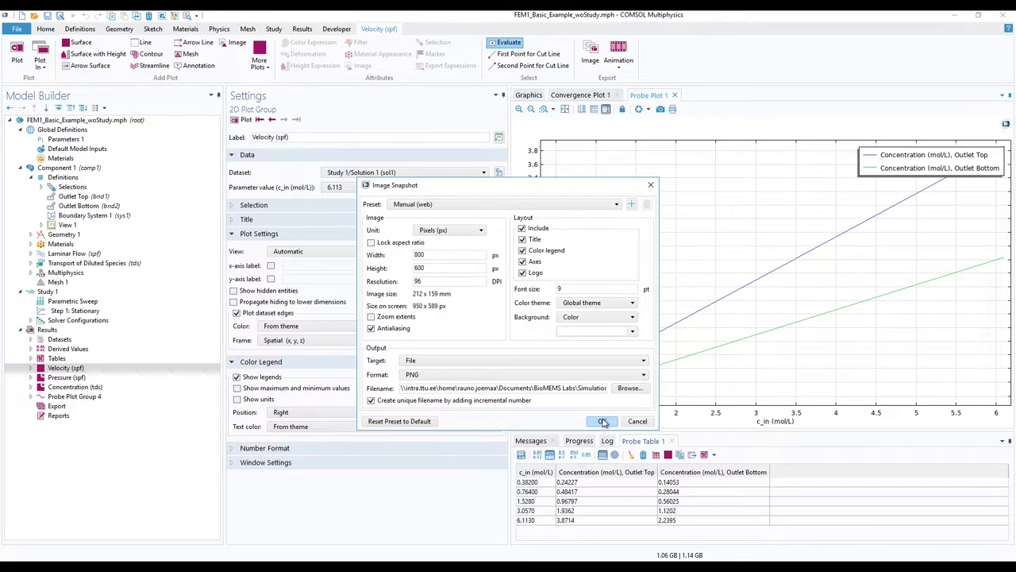
pyautogui.click(603, 421)
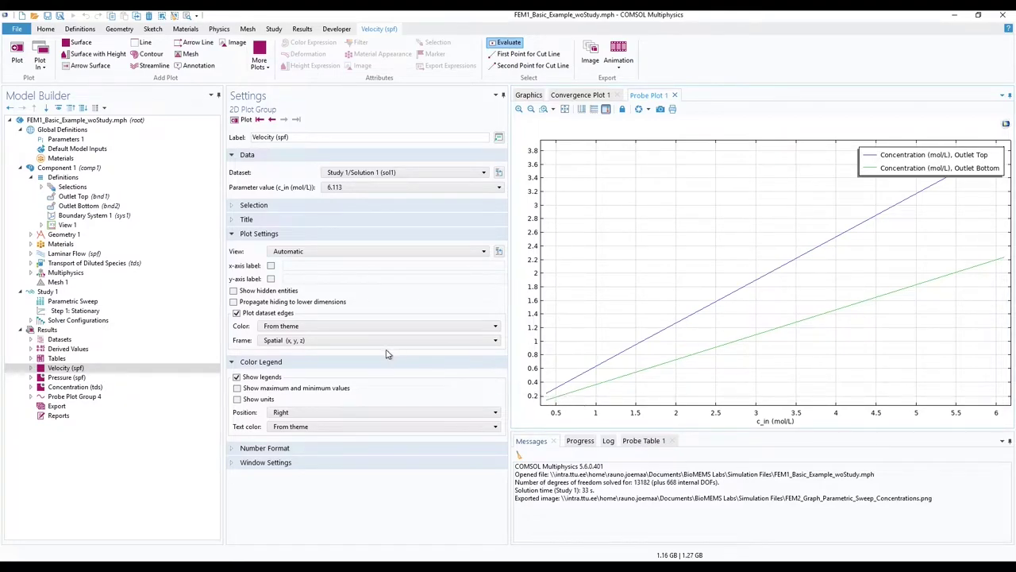
# In Study 1's Parametric Sweep, keep c_in and add a second row for v_in
pyautogui.click(73, 302)
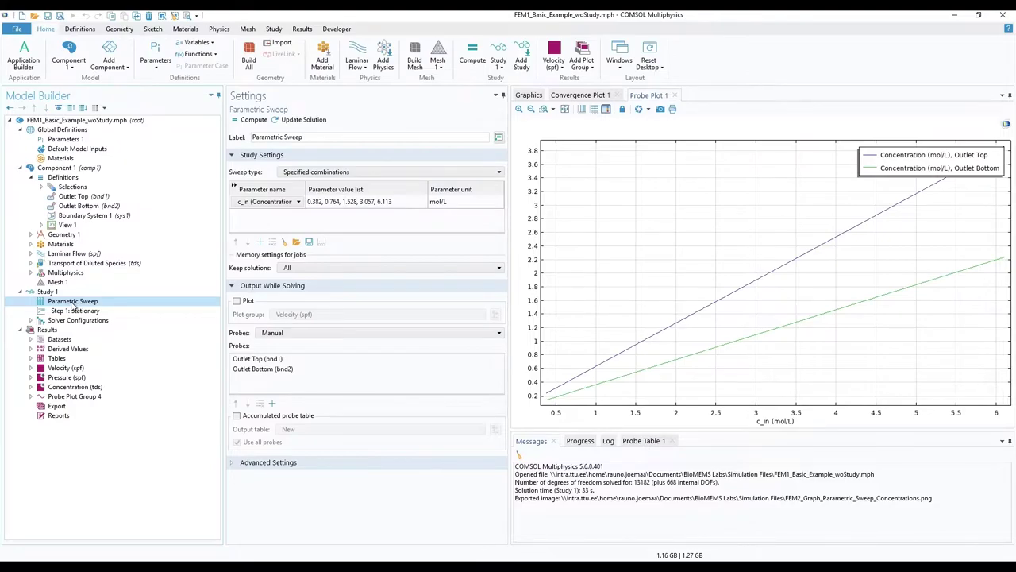
pyautogui.click(274, 203)
pyautogui.click(283, 204)
pyautogui.click(286, 205)
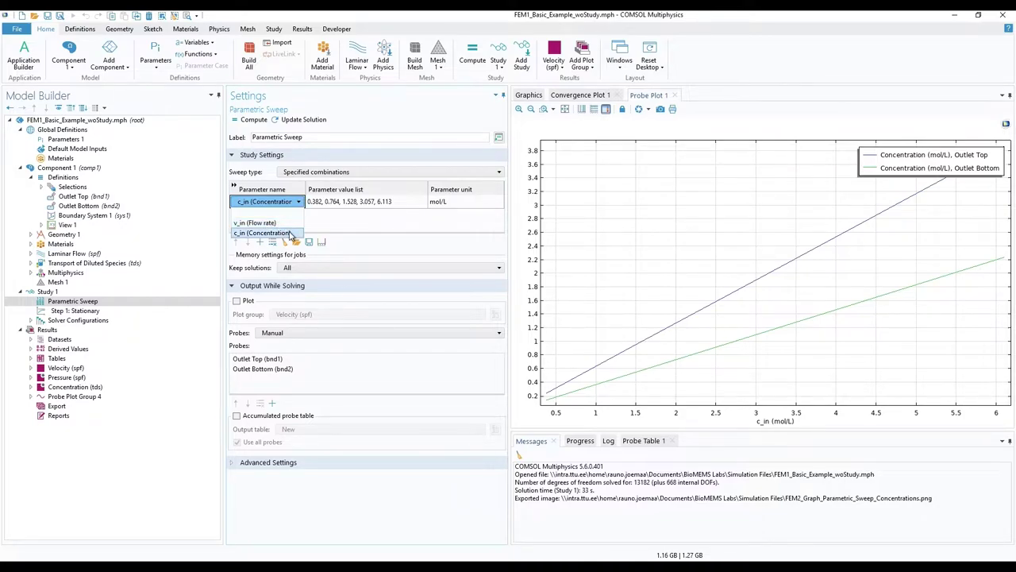
pyautogui.click(289, 232)
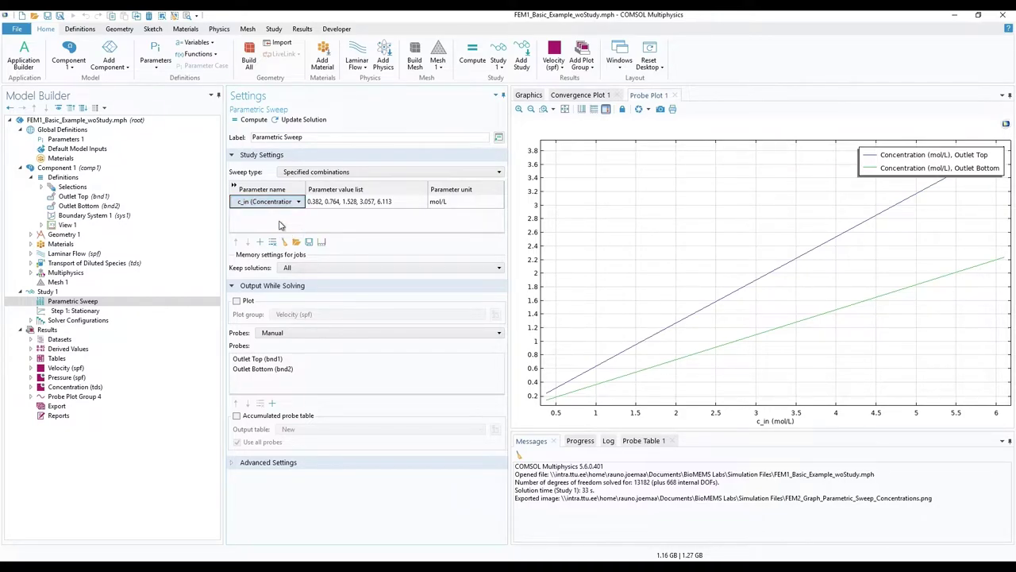
pyautogui.click(260, 243)
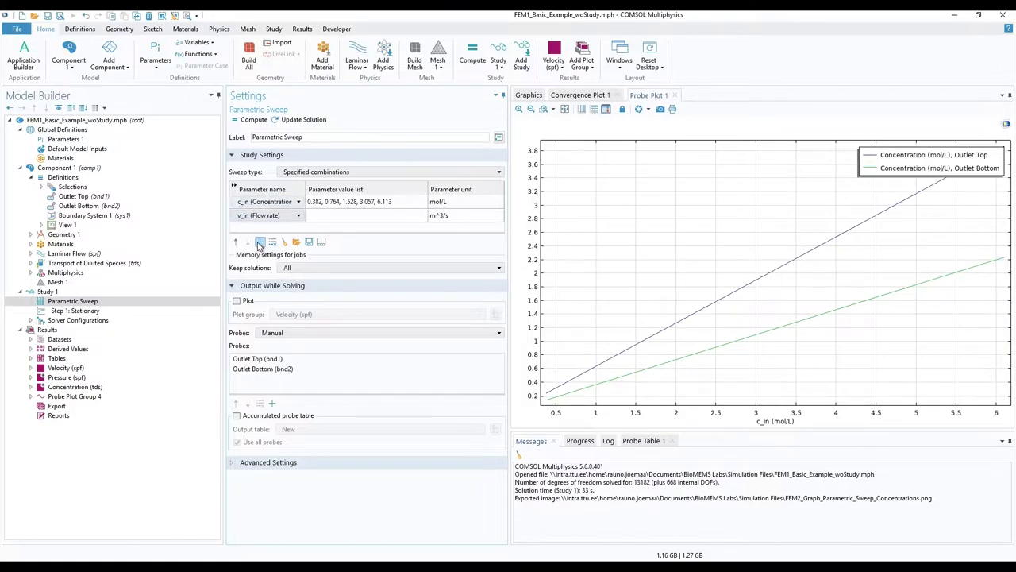
pyautogui.click(270, 216)
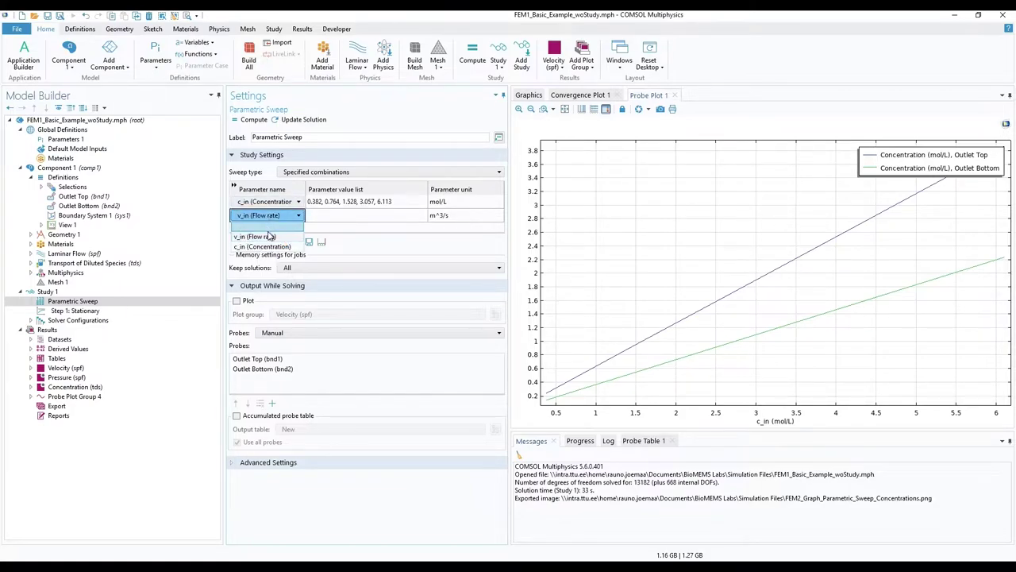
pyautogui.click(268, 233)
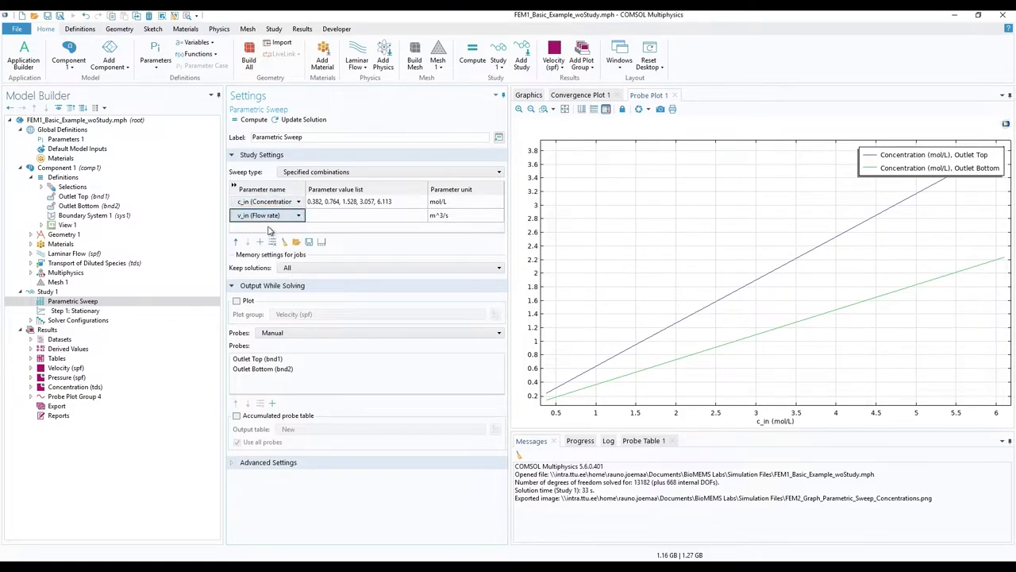
# Toggle sweep type to All combinations and back to Specified, then delete the v_in row
pyautogui.click(301, 175)
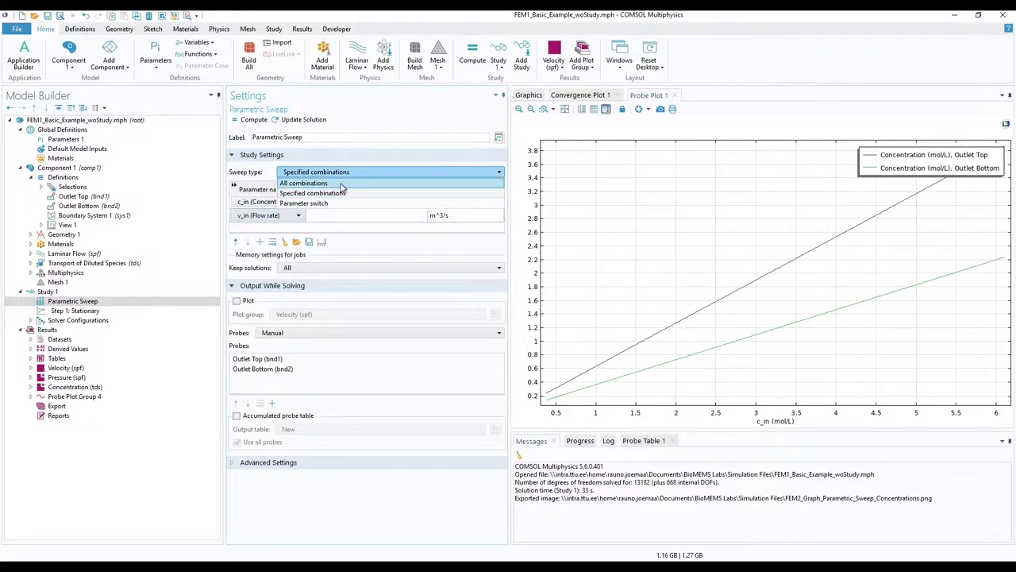
pyautogui.click(340, 184)
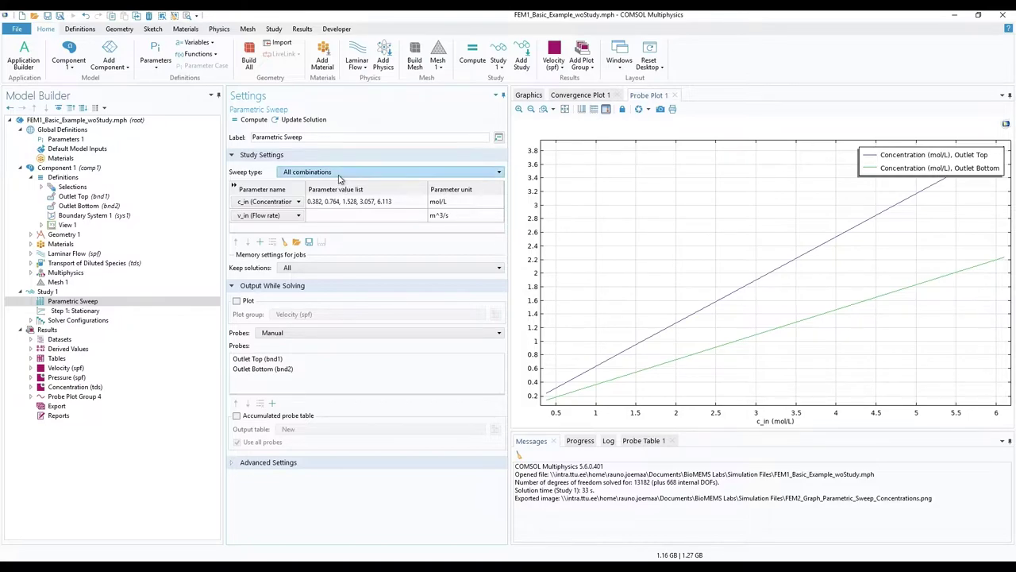
pyautogui.click(342, 174)
pyautogui.click(339, 194)
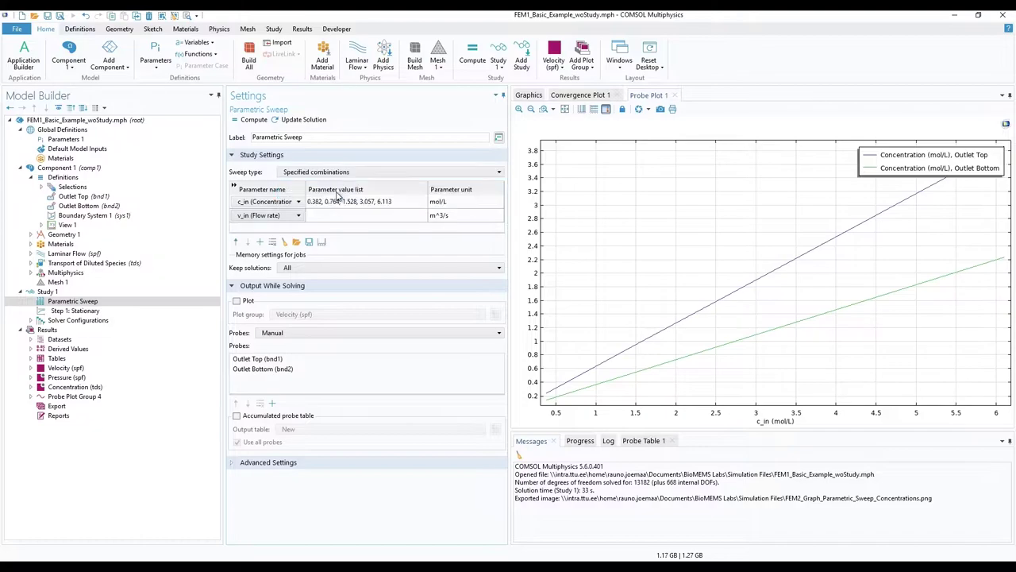
pyautogui.click(273, 242)
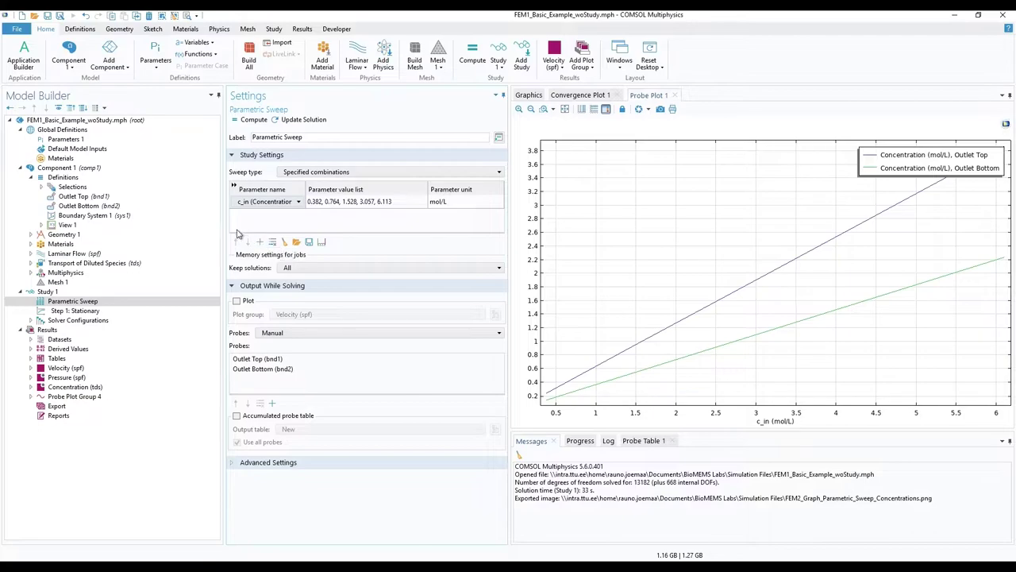
pyautogui.click(62, 141)
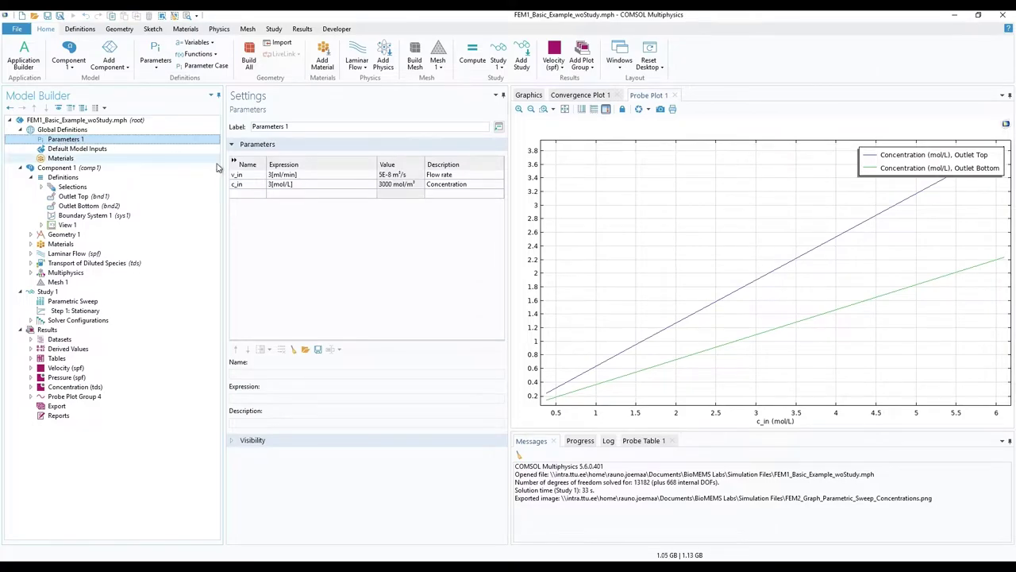
# Change the c_in expression in Parameters 1 to 3.057[mol/L]
pyautogui.click(271, 187)
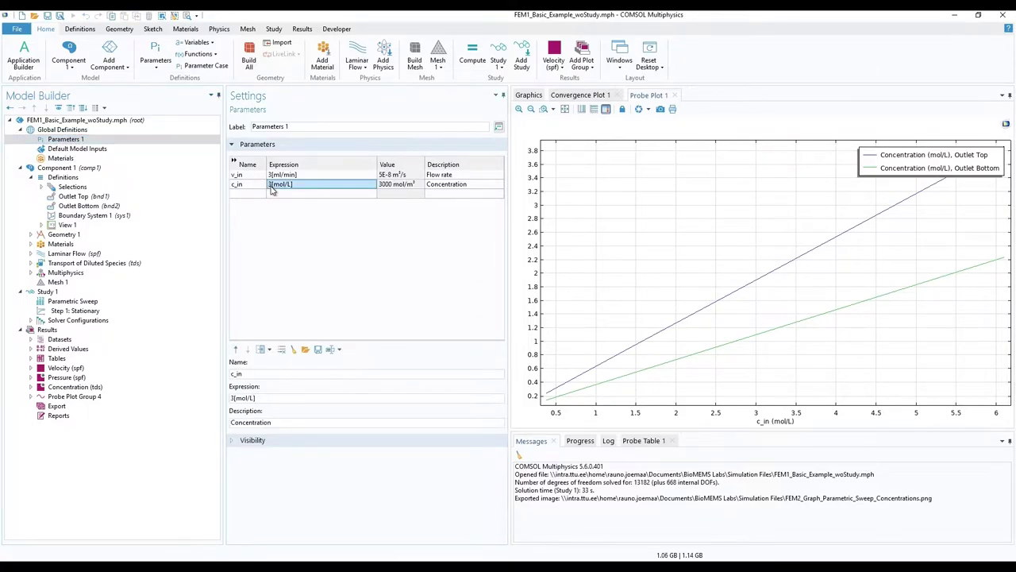
pyautogui.click(271, 187)
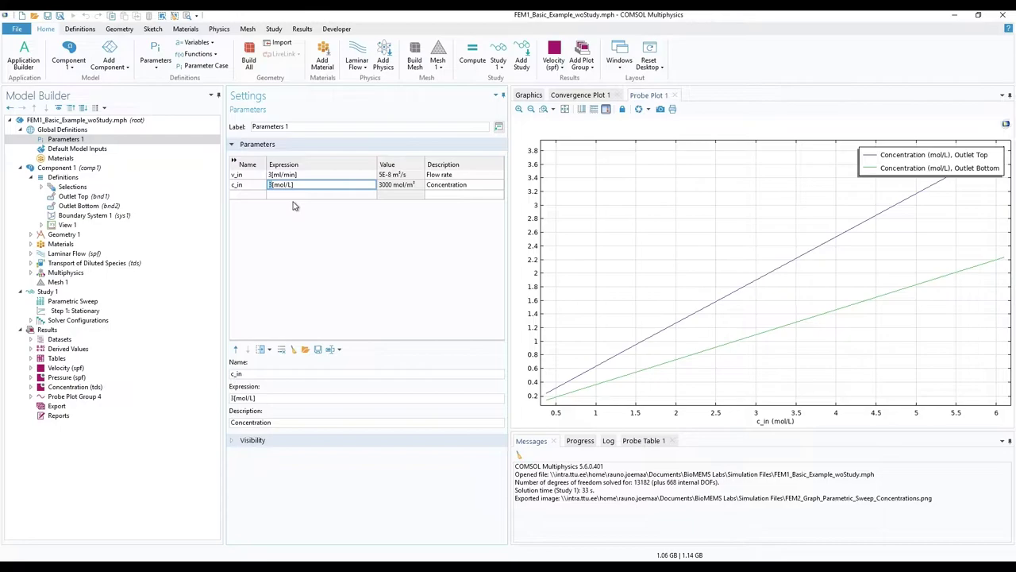
pyautogui.write('.057')
pyautogui.press('Return')
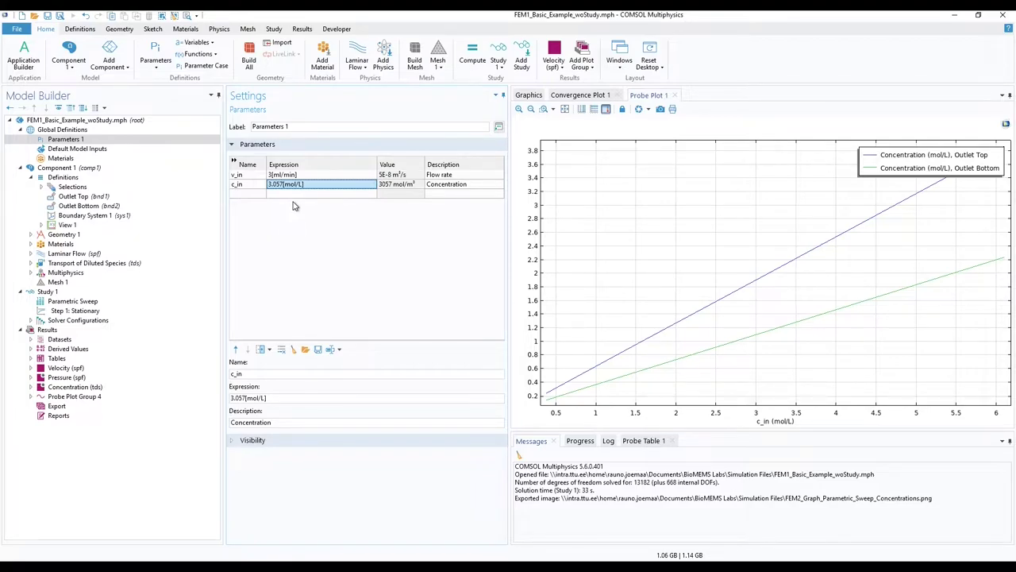
pyautogui.click(275, 30)
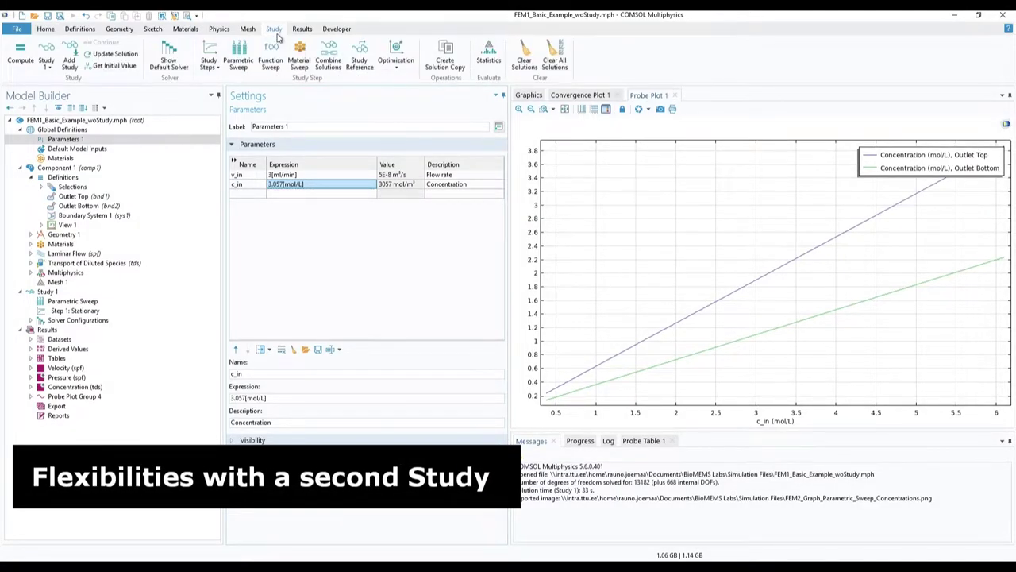
# Add Study 2 with a General Studies > Stationary step, then close the Add Study window
pyautogui.click(70, 65)
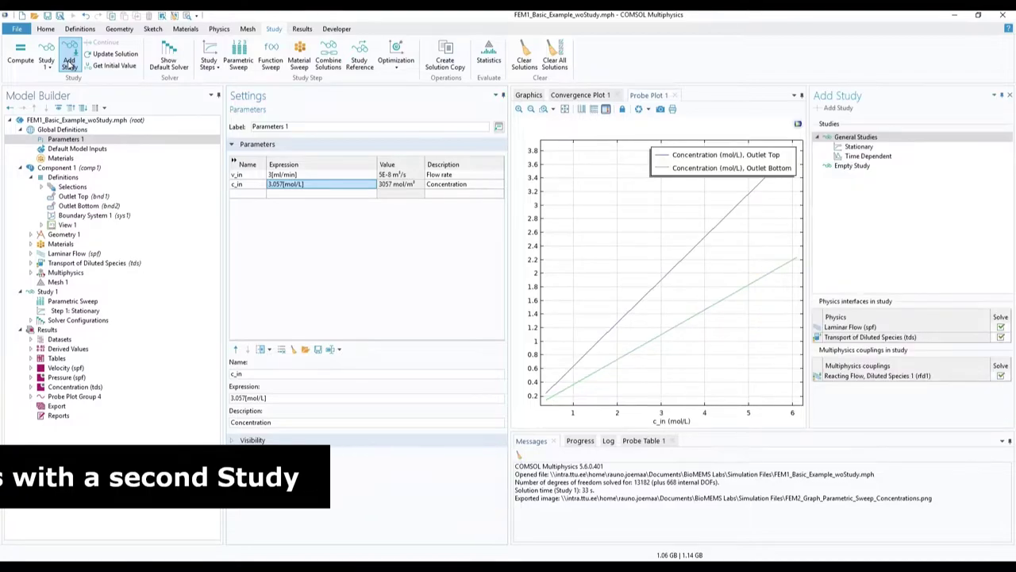
pyautogui.click(860, 148)
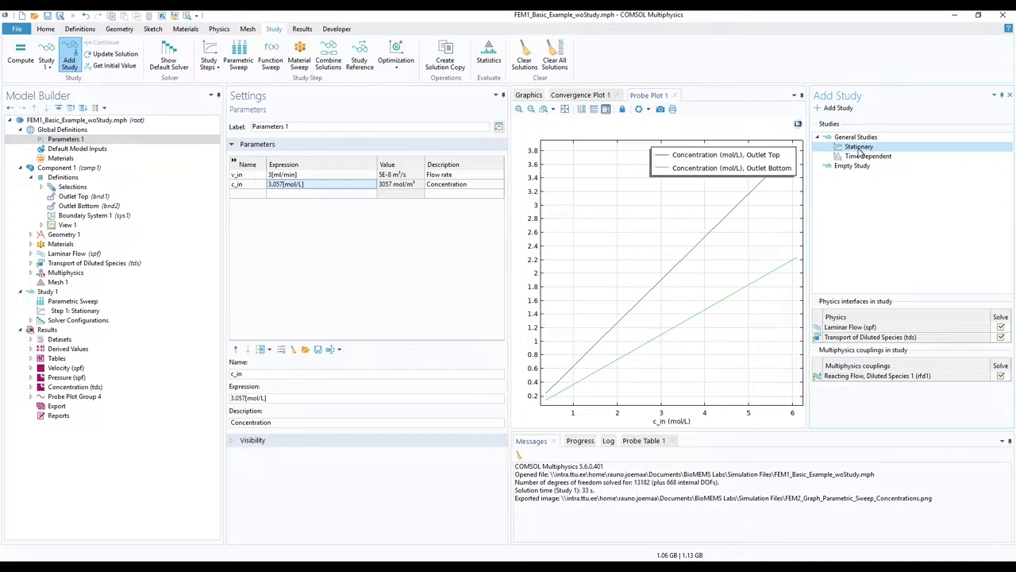
pyautogui.click(837, 108)
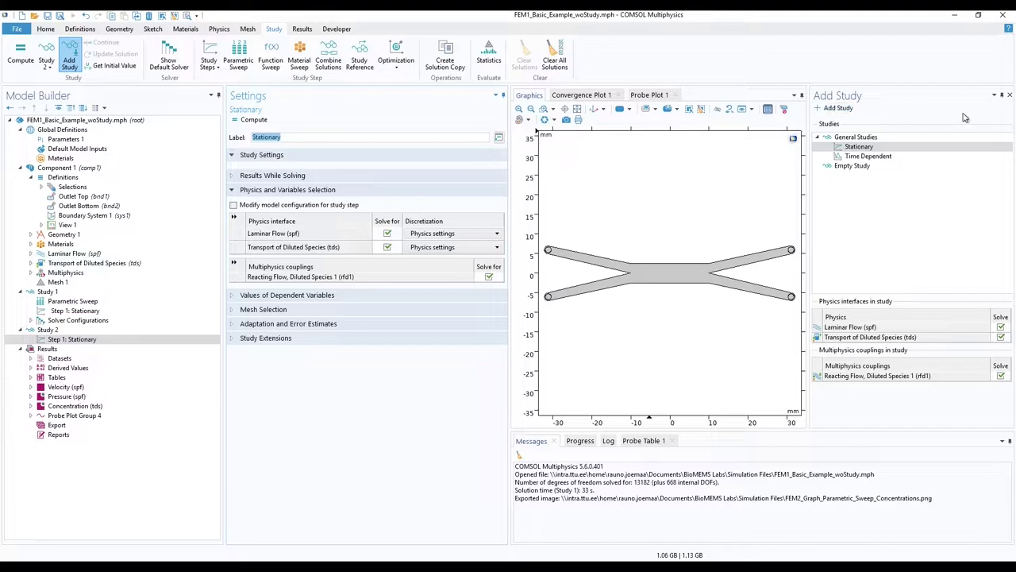
pyautogui.click(1011, 96)
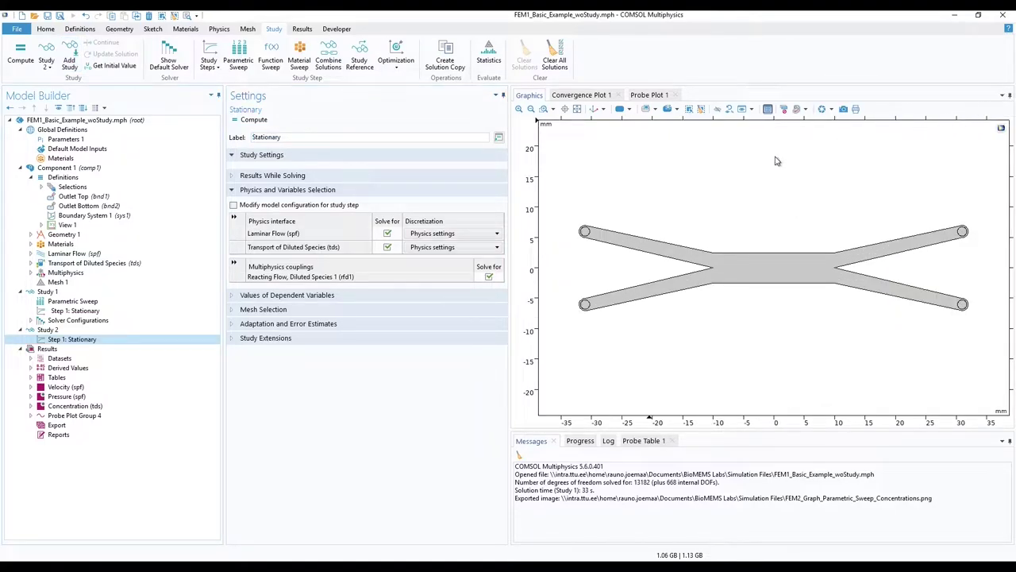
# Add a parametric sweep to Study 2 with v_in (Flow rate) as the swept parameter
pyautogui.click(47, 330)
pyautogui.rightClick(49, 330)
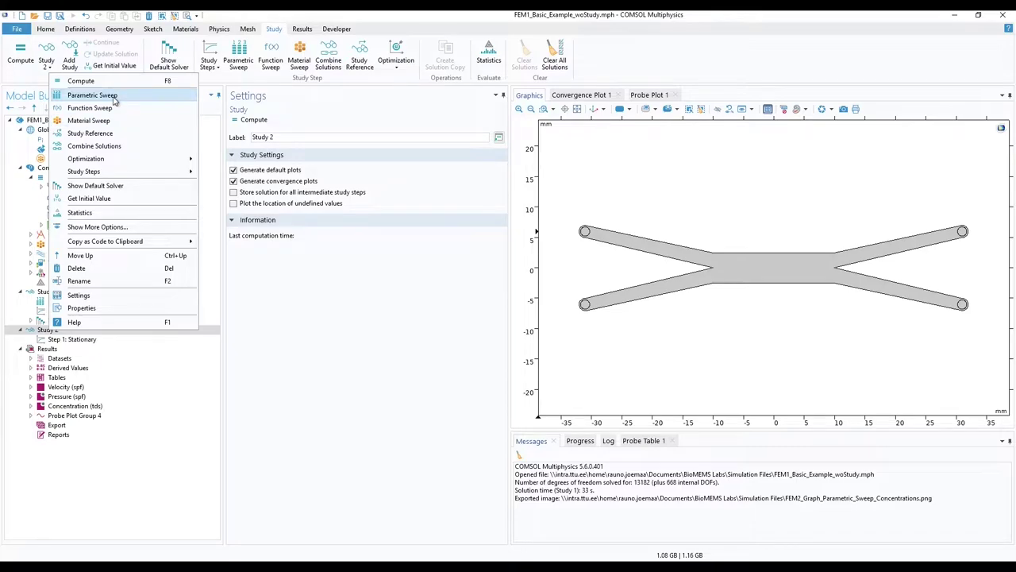
pyautogui.press('Escape')
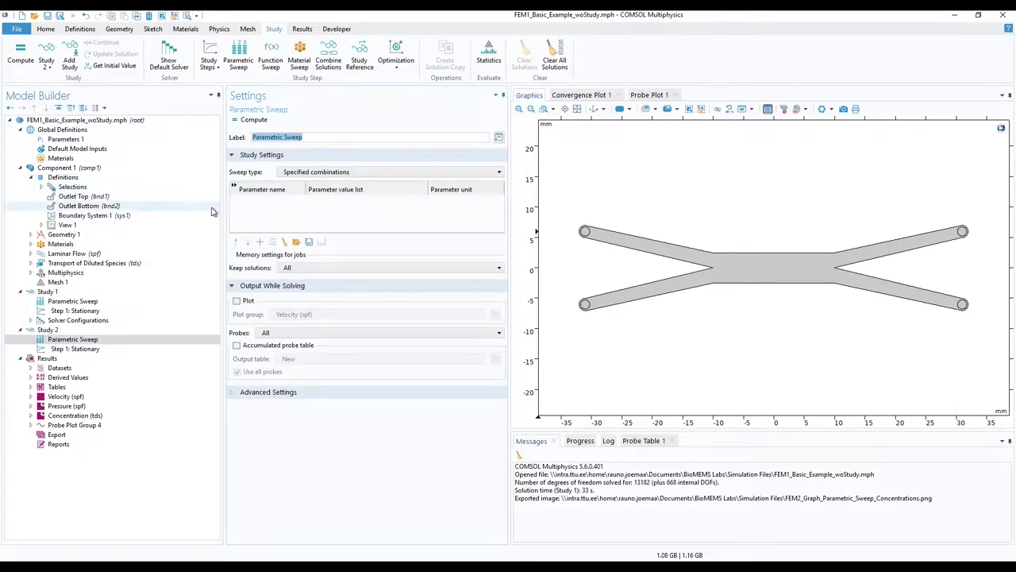
pyautogui.click(262, 242)
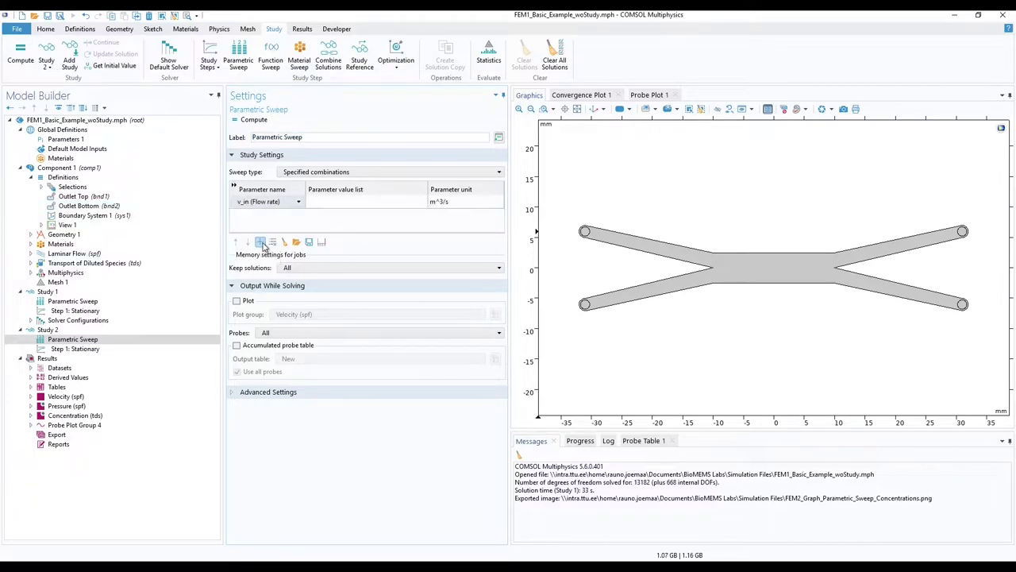
pyautogui.click(275, 203)
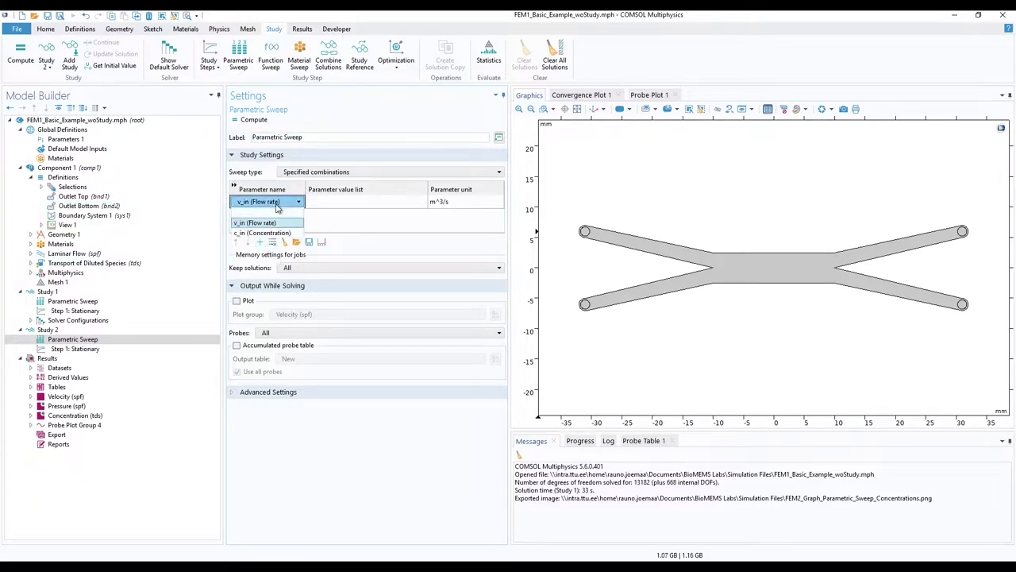
pyautogui.click(277, 225)
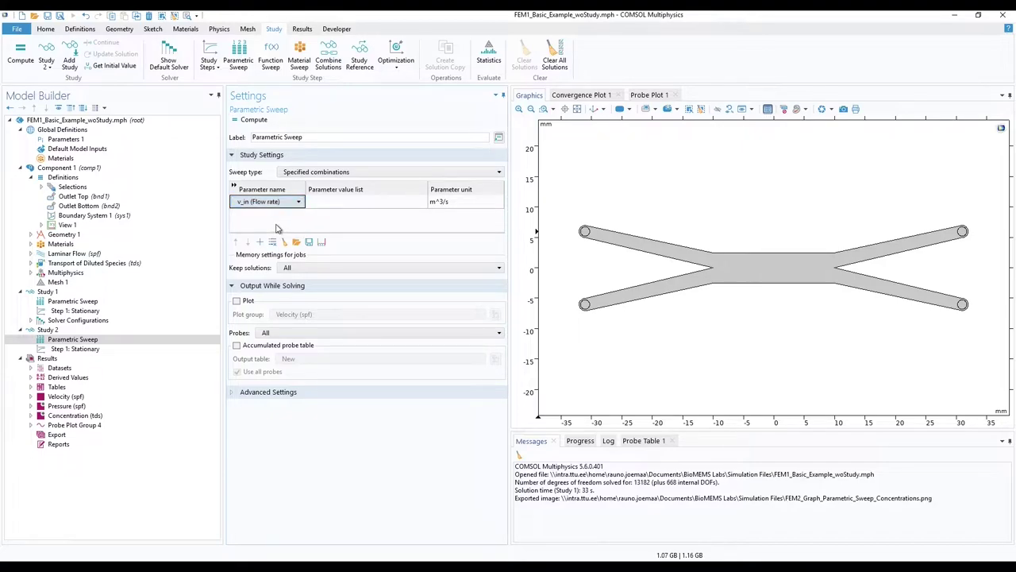
# Set the v_in sweep unit to ml/min with values 1, 2, 3, 6
pyautogui.click(442, 204)
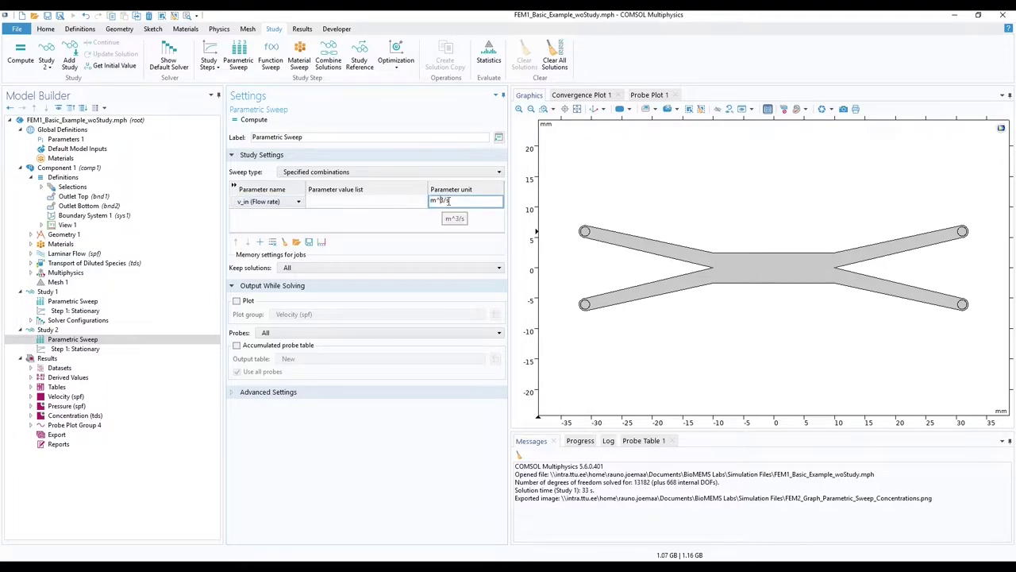
pyautogui.moveTo(450, 200); pyautogui.dragTo(423, 204)
pyautogui.write('ml/min')
pyautogui.press('Return')
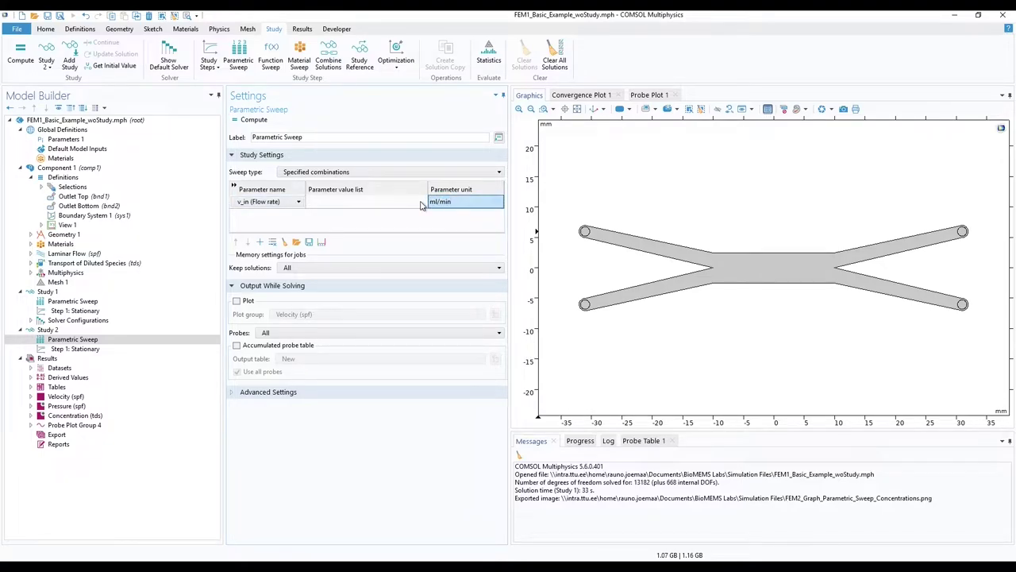
pyautogui.click(356, 203)
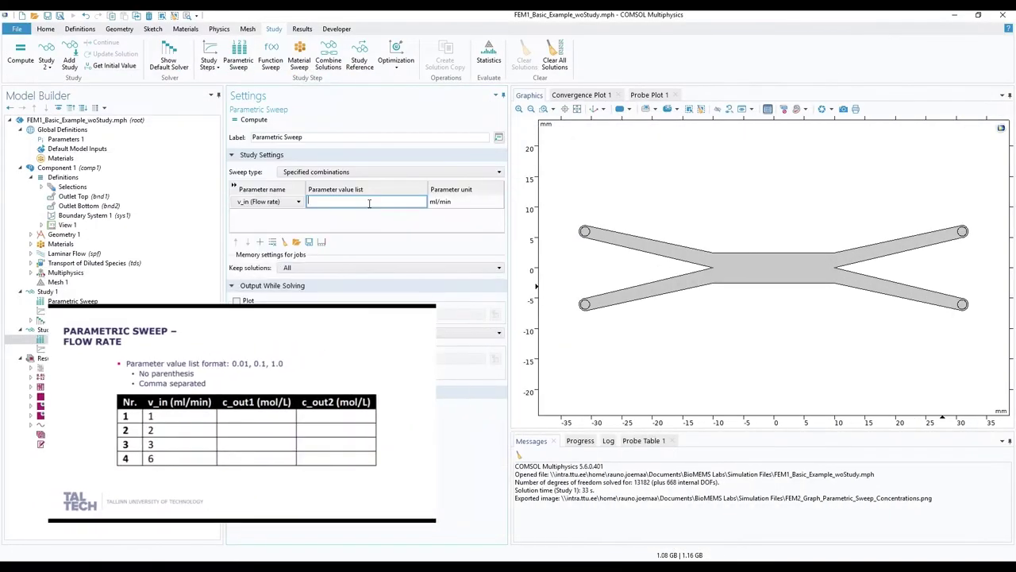
pyautogui.write('1, 2, 3, 6')
pyautogui.press('Return')
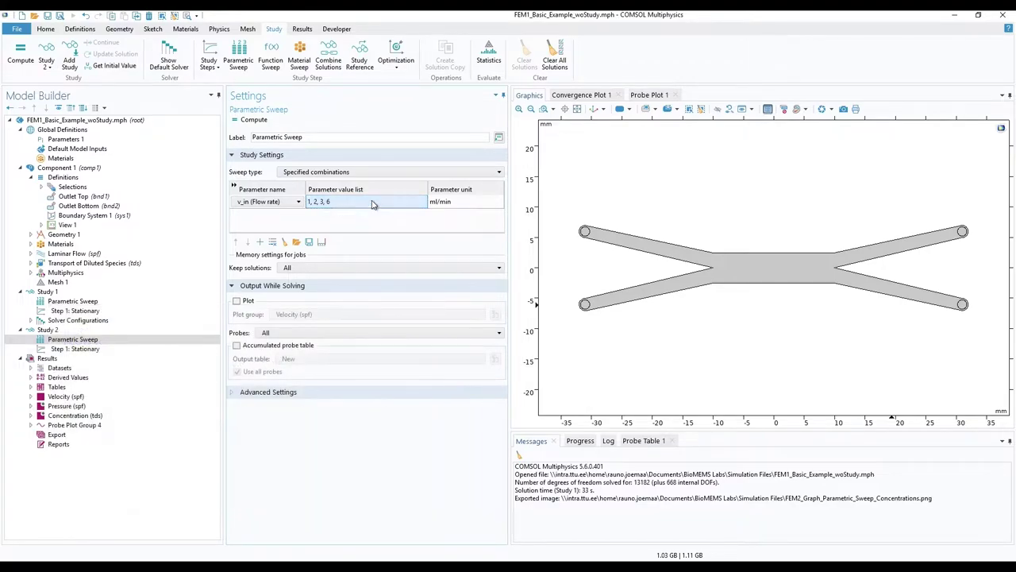
# Add a new table under Results > Tables and label it Probe Table 2
pyautogui.click(31, 387)
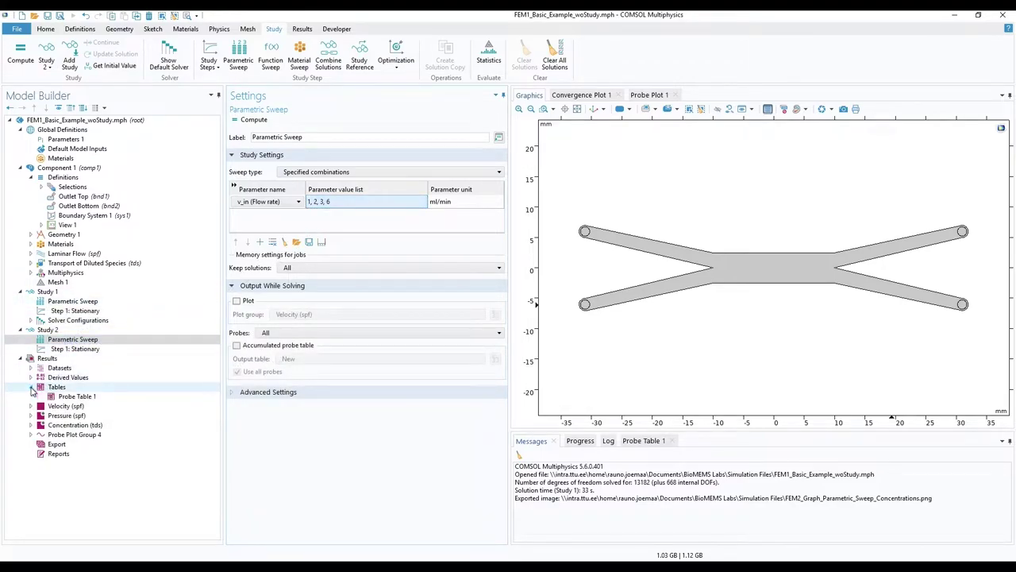
pyautogui.rightClick(71, 391)
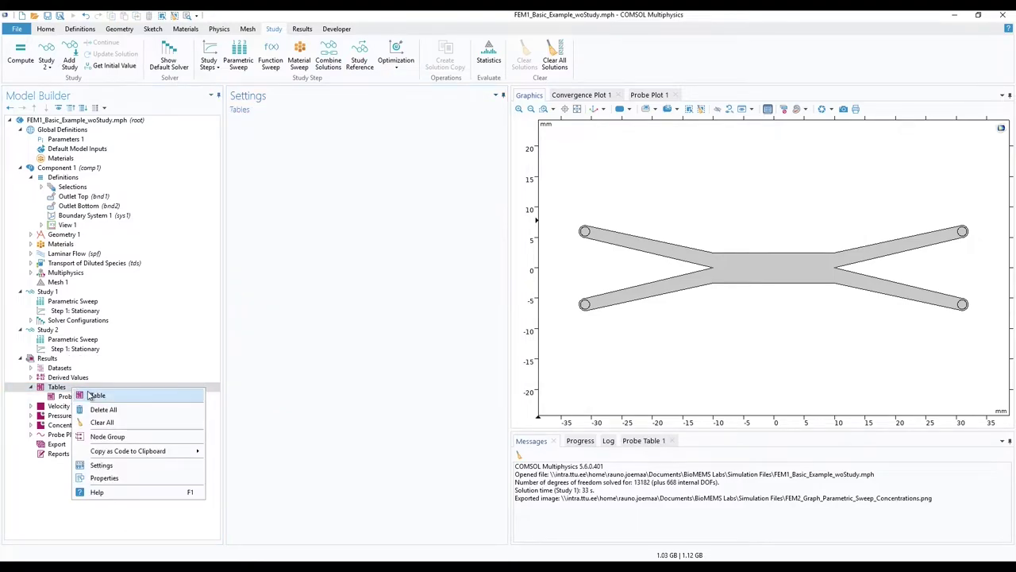
pyautogui.press('Escape')
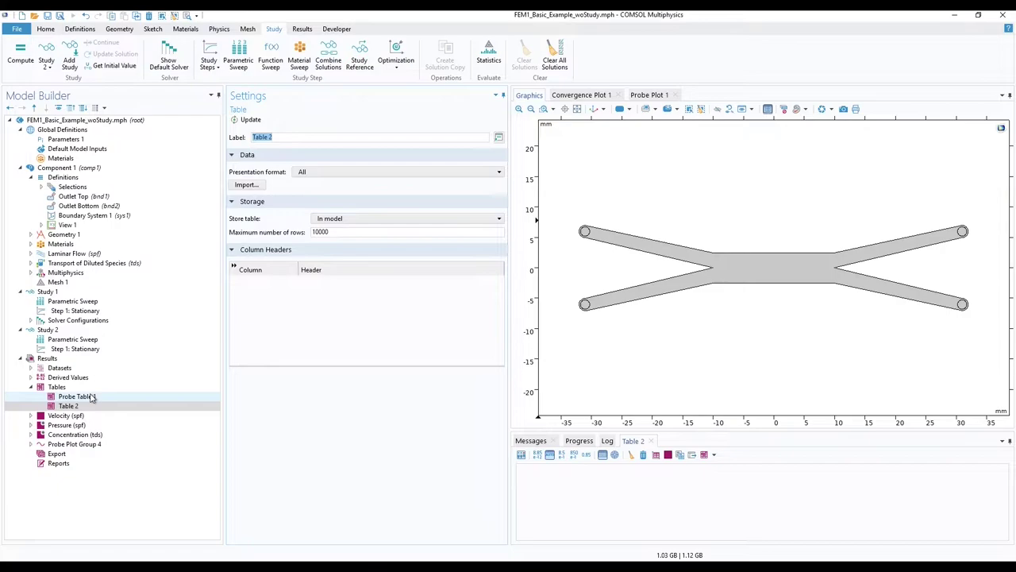
pyautogui.click(254, 140)
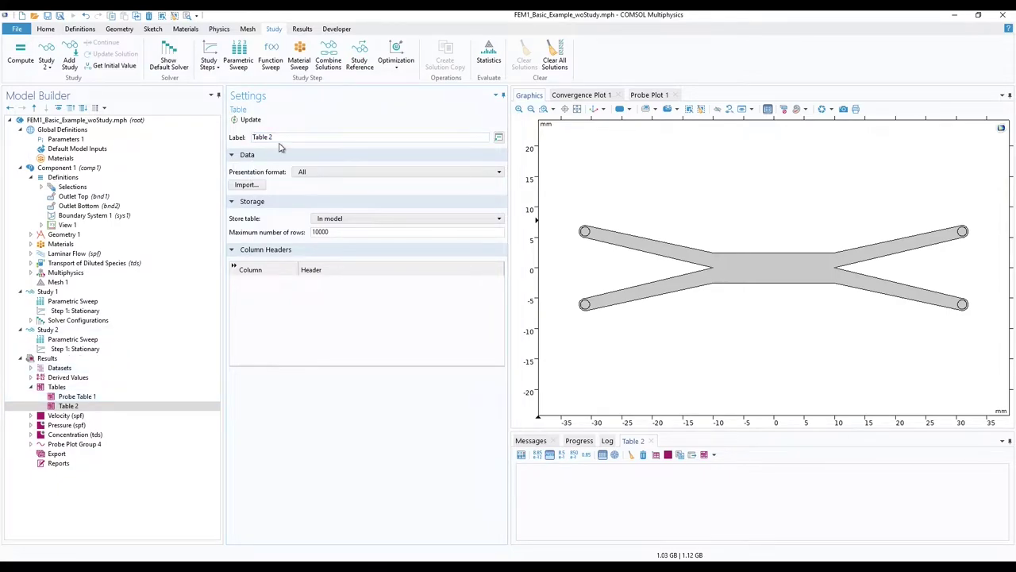
pyautogui.write('Probe')
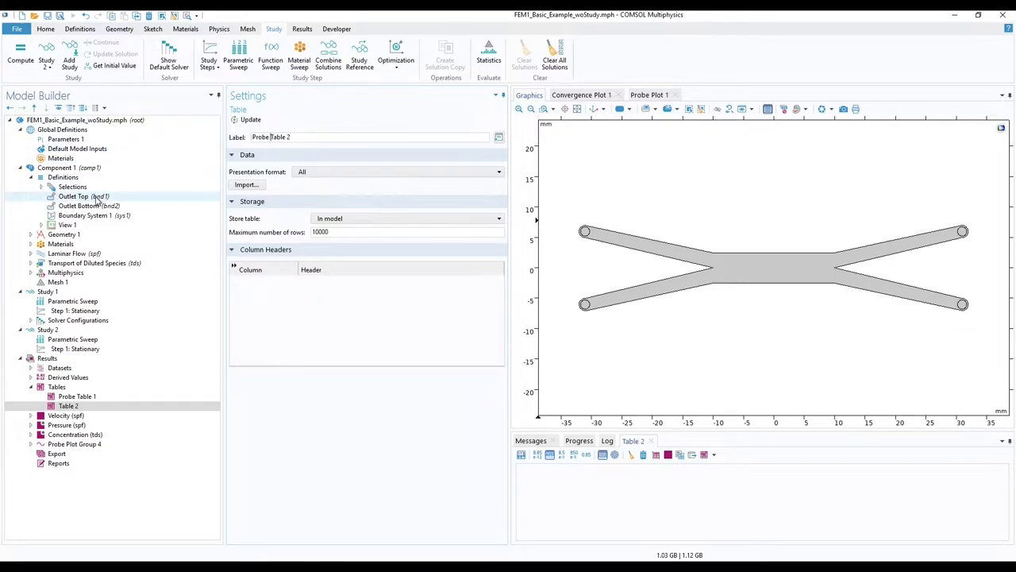
# Duplicate the Outlet Top and Outlet Bottom probes together
pyautogui.click(97, 197)
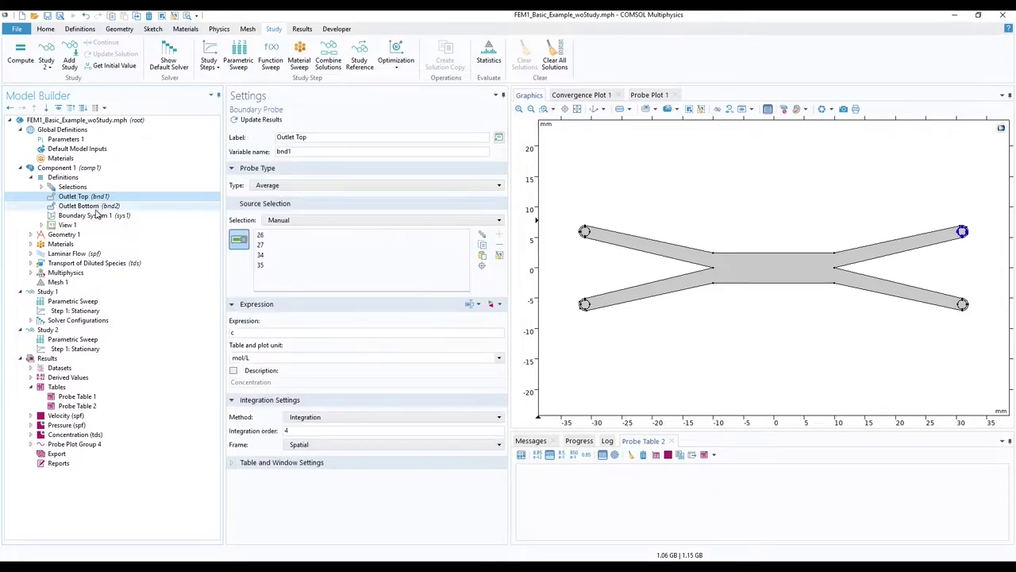
pyautogui.keyDown('ctrl'); pyautogui.click(94, 206); pyautogui.keyUp('ctrl')
pyautogui.rightClick(95, 208)
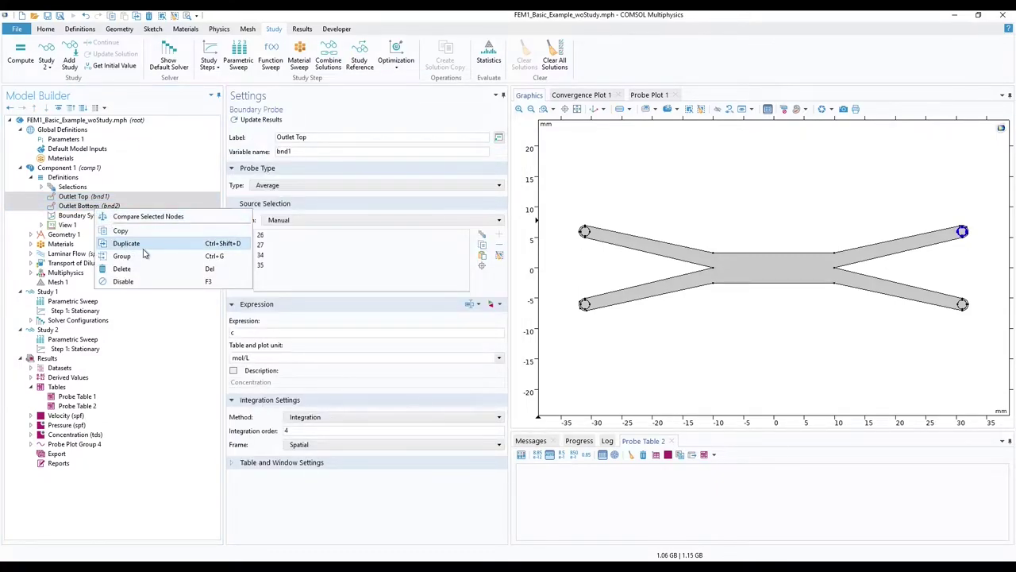
pyautogui.press('Escape')
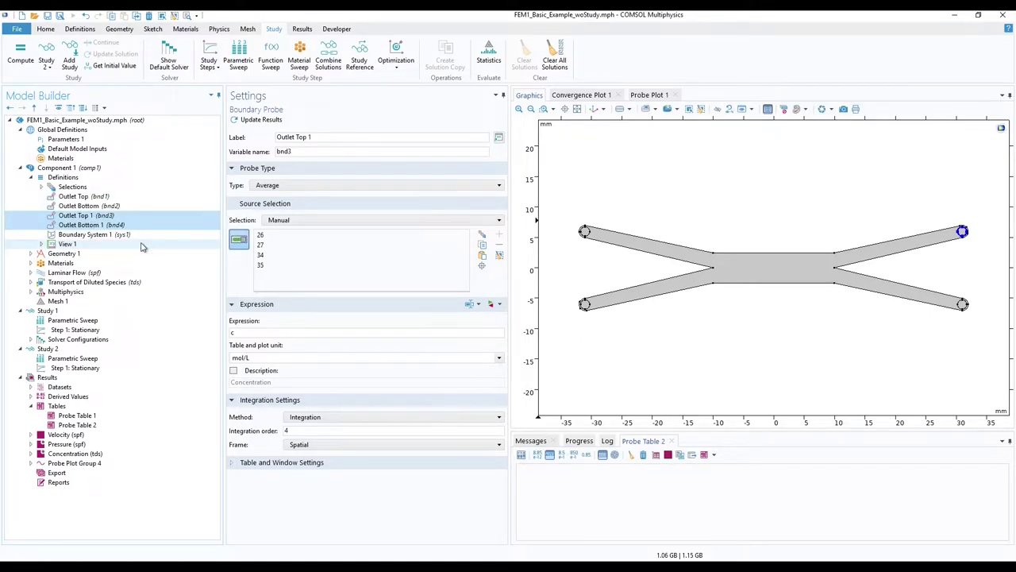
# Send Outlet Top 1 to Probe Table 2 and a new plot window, and label it Outlet Top (velocity)
pyautogui.click(128, 220)
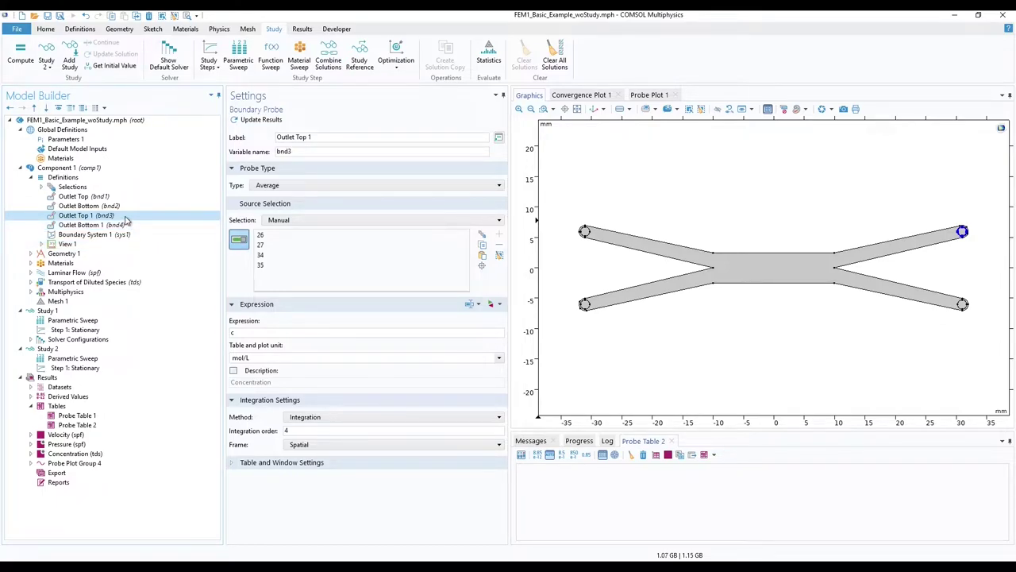
pyautogui.click(282, 463)
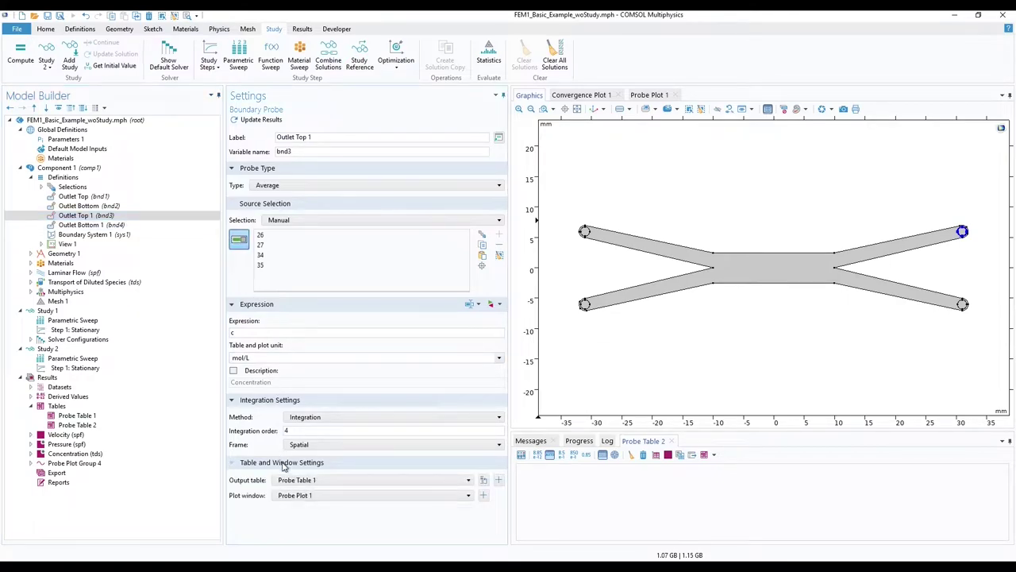
pyautogui.click(332, 481)
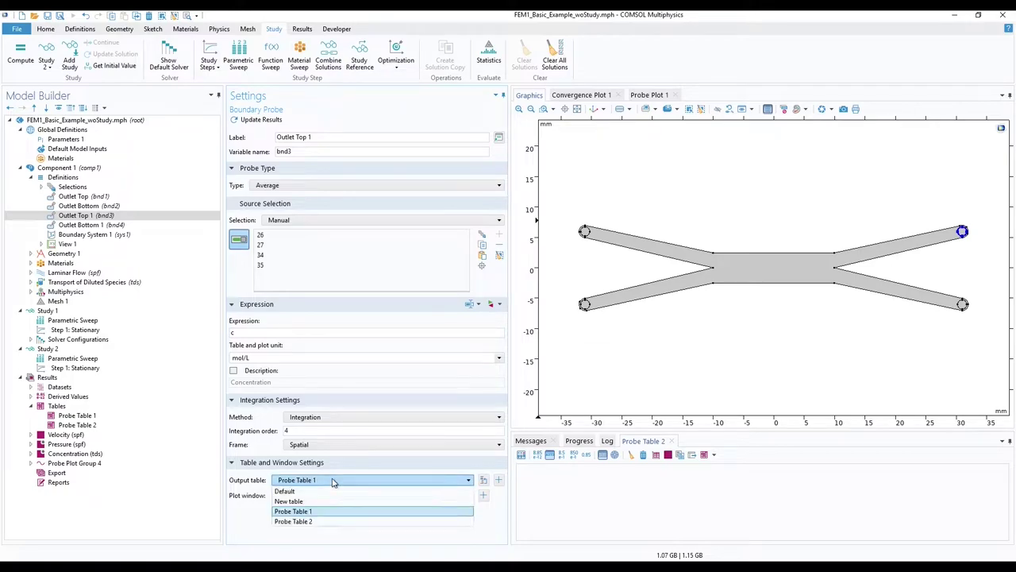
pyautogui.click(328, 522)
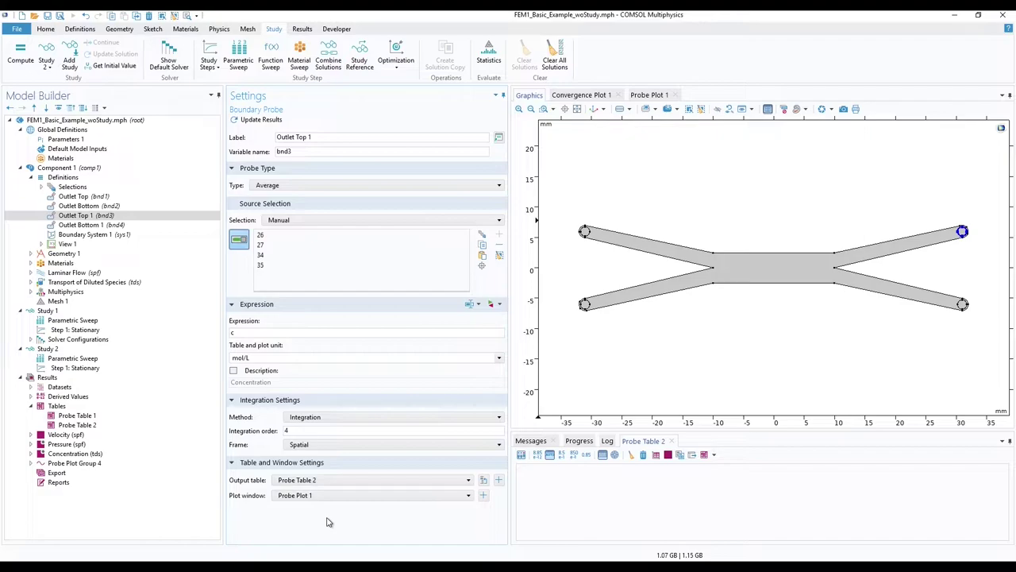
pyautogui.click(482, 497)
pyautogui.click(317, 137)
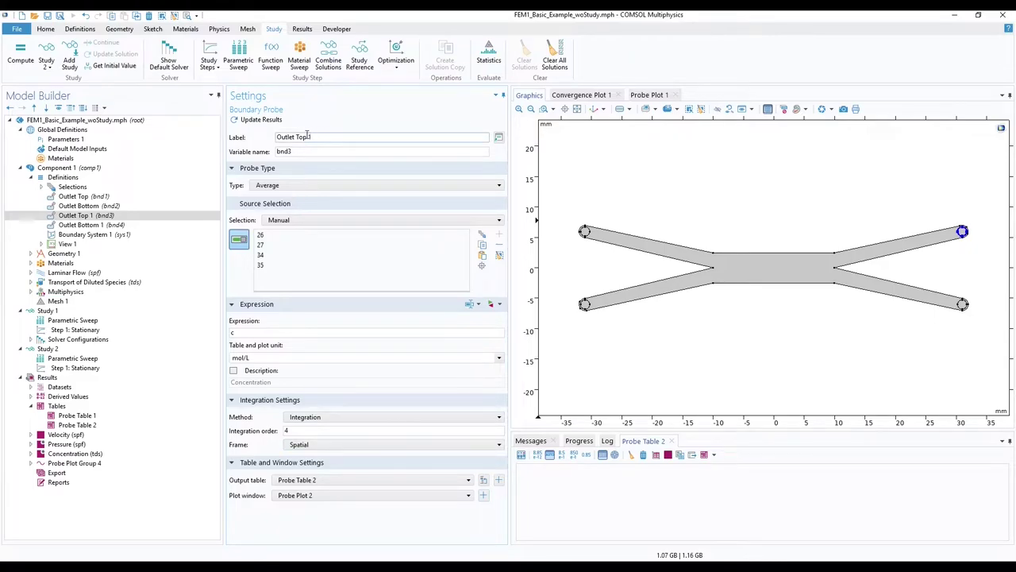
pyautogui.doubleClick(314, 137)
pyautogui.write('(velocity)')
# Point Outlet Bottom 1 to Probe Table 2 and Probe Plot 2, relabelled Outlet Bottom (velocity)
pyautogui.click(104, 226)
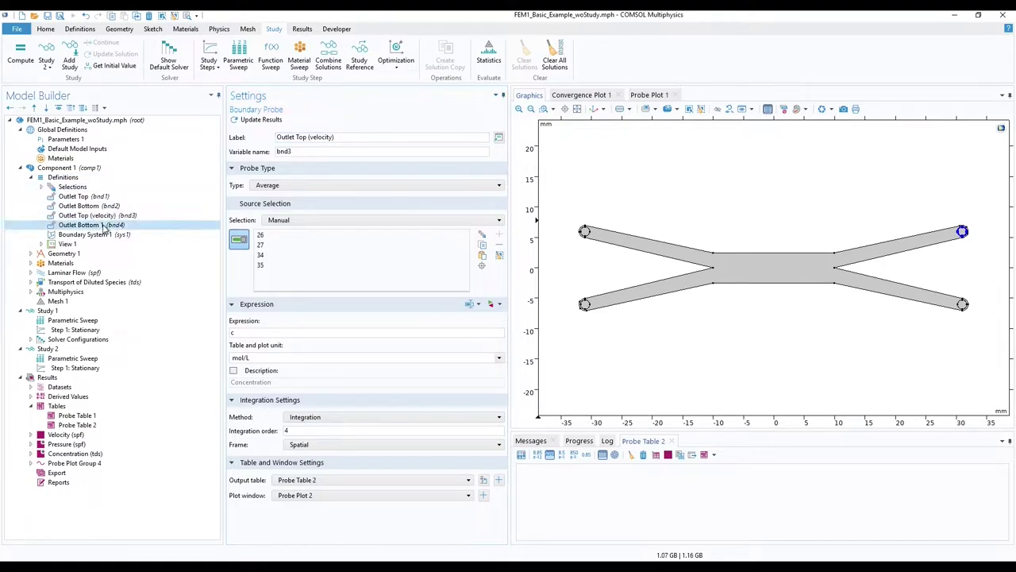
pyautogui.click(331, 481)
pyautogui.click(329, 519)
pyautogui.click(329, 496)
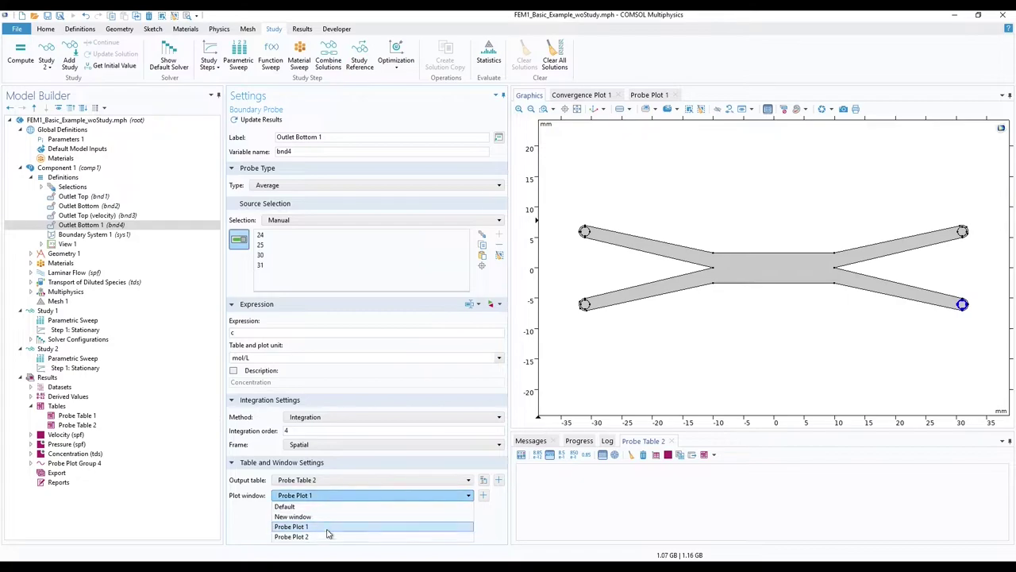
pyautogui.click(330, 535)
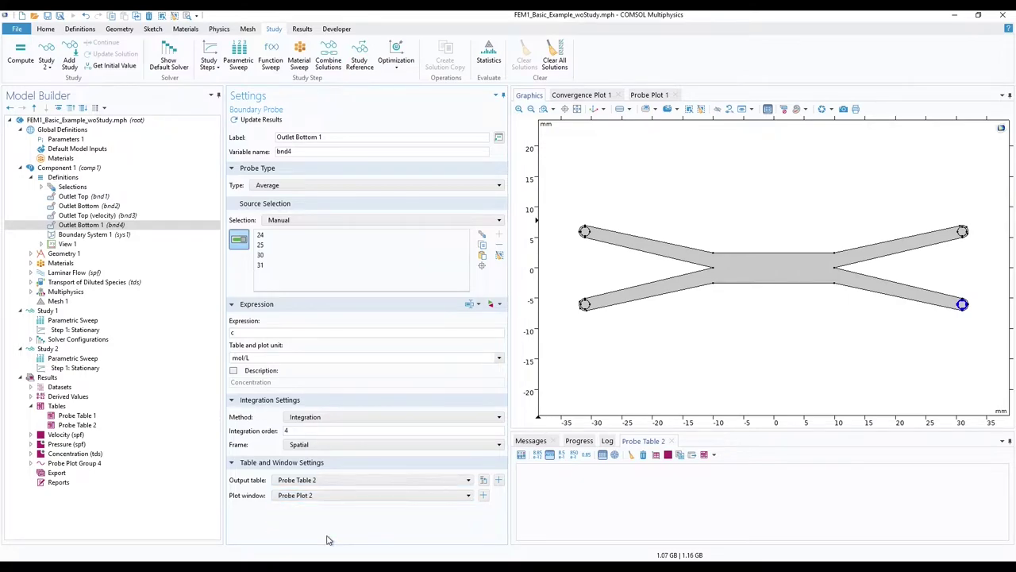
pyautogui.doubleClick(321, 137)
pyautogui.write('(velocity)')
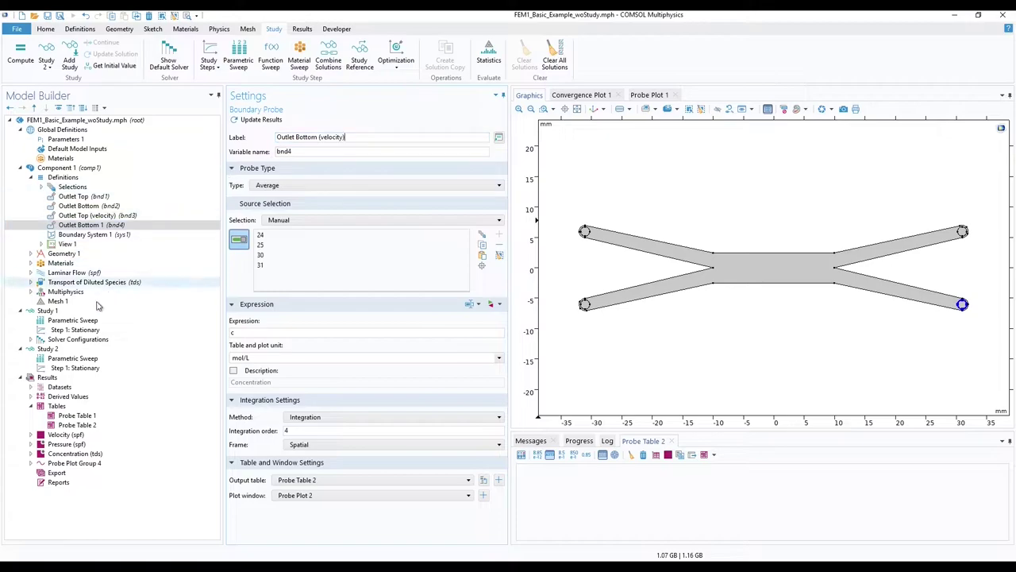
pyautogui.click(77, 321)
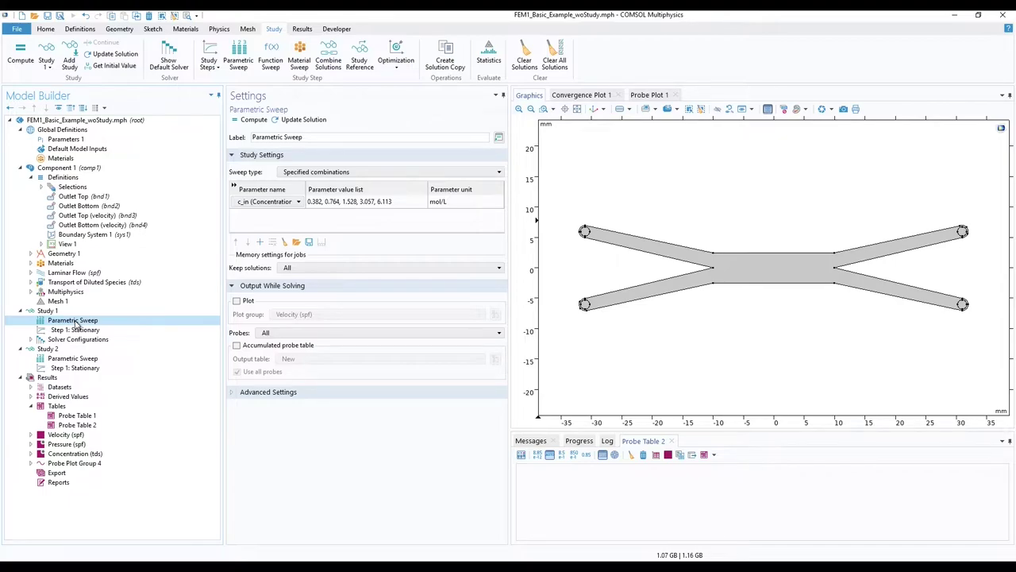
# Set Study 1's sweep probes to Manual and remove both (velocity) probes from the list
pyautogui.click(324, 333)
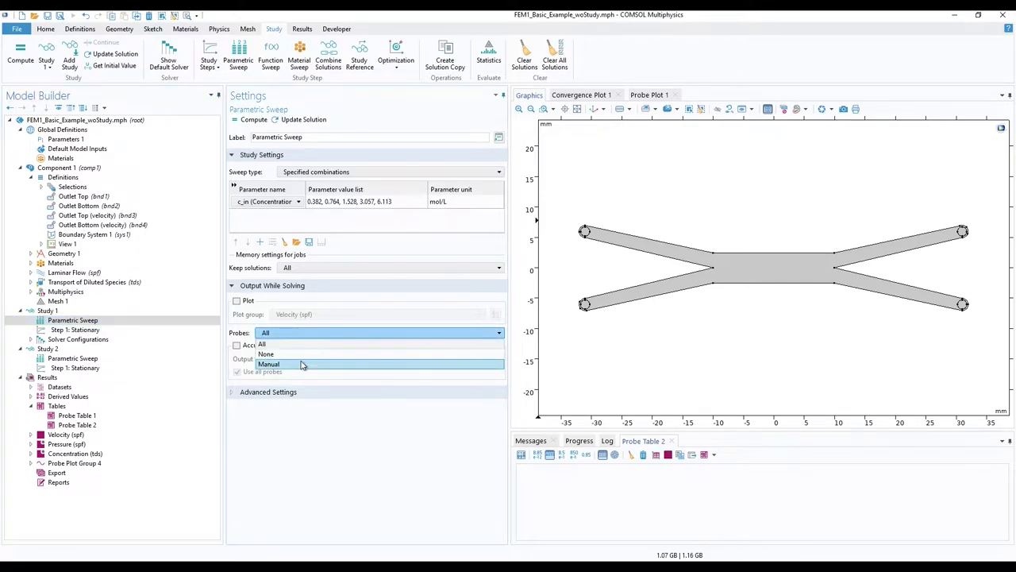
pyautogui.click(301, 365)
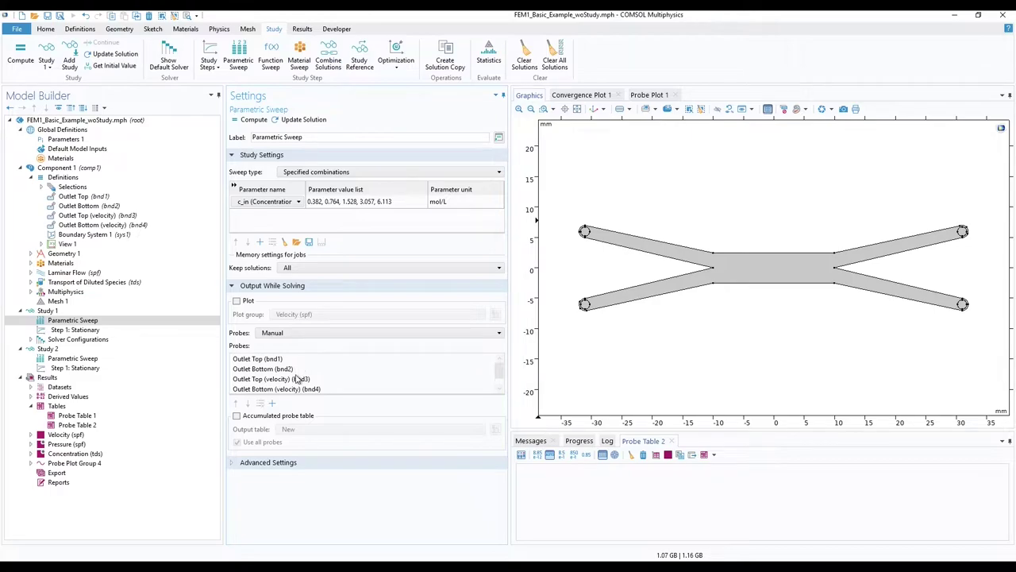
pyautogui.click(297, 380)
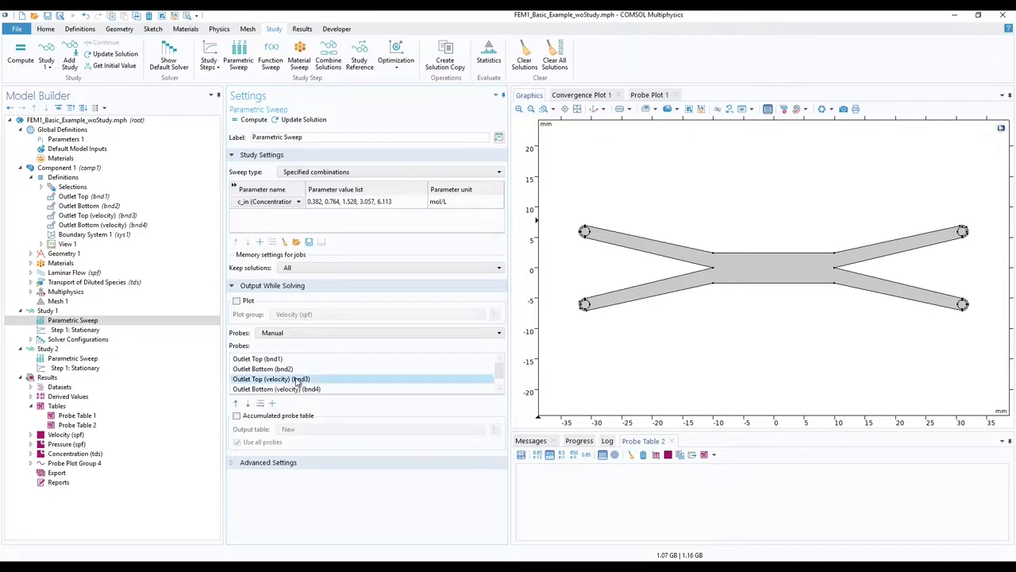
pyautogui.click(259, 404)
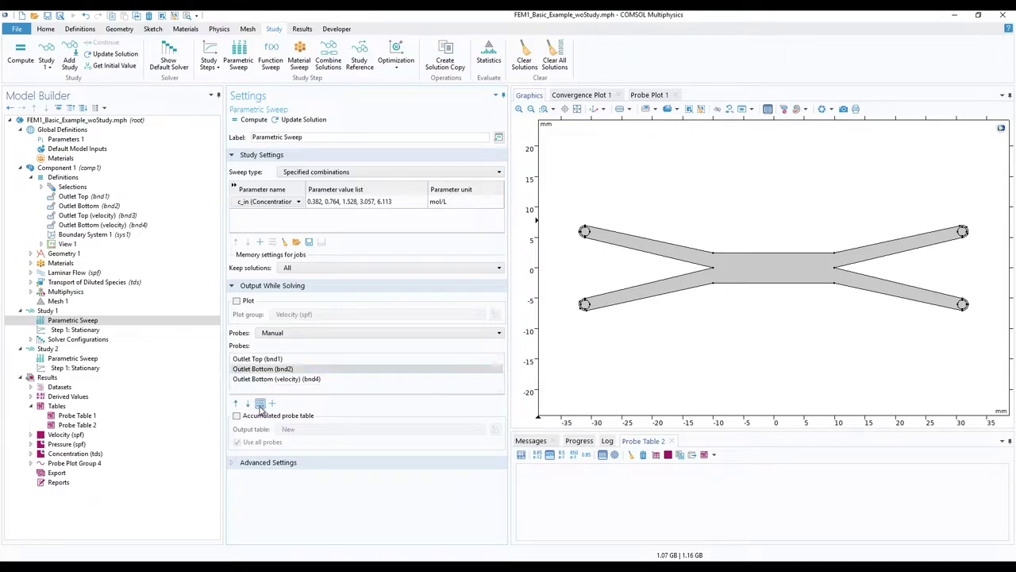
pyautogui.click(268, 380)
pyautogui.click(260, 404)
# Set Study 2's sweep probes to Manual and remove Outlet Top (bnd1) and Outlet Bottom (bnd2)
pyautogui.click(88, 361)
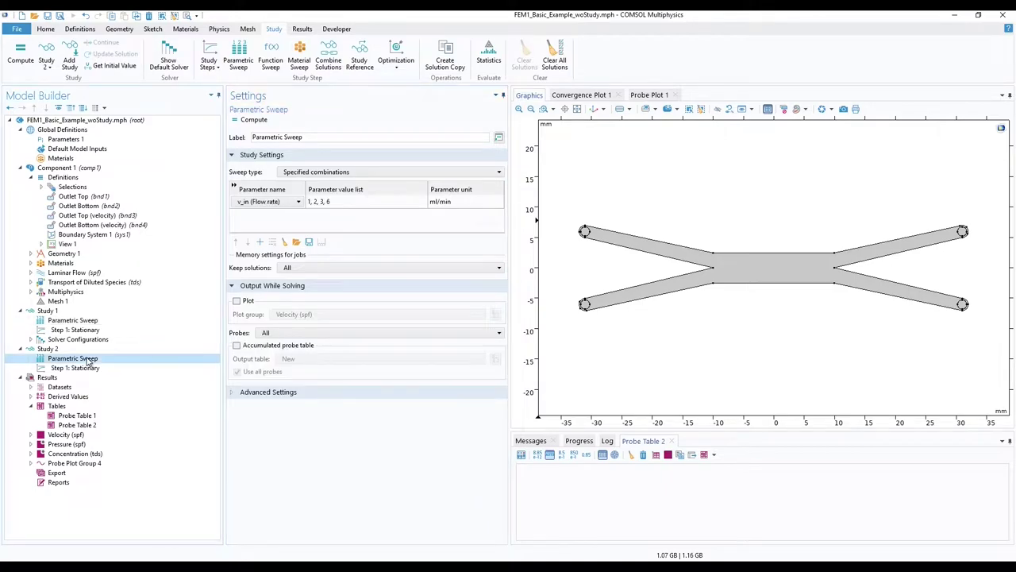
pyautogui.click(274, 334)
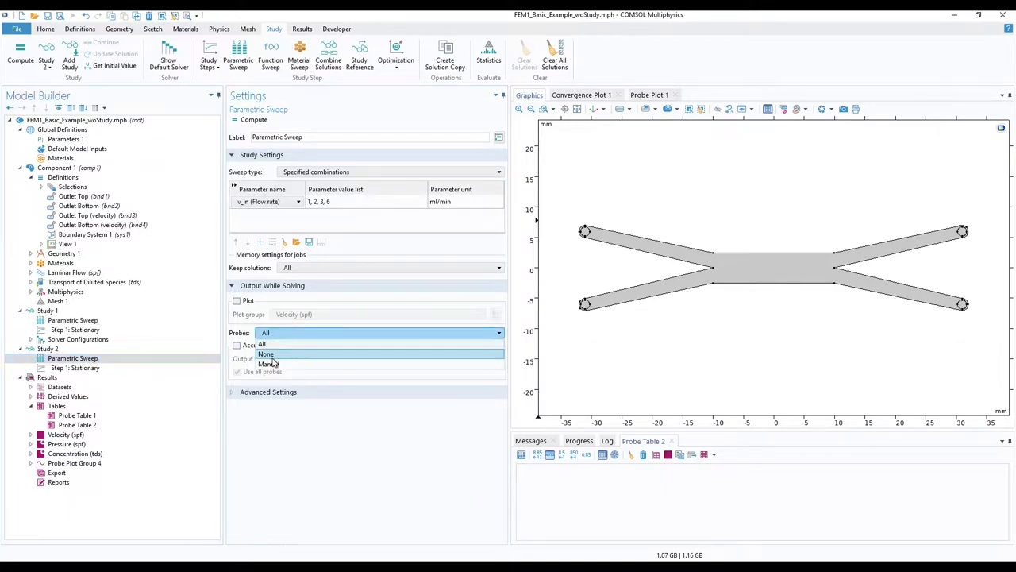
pyautogui.click(270, 364)
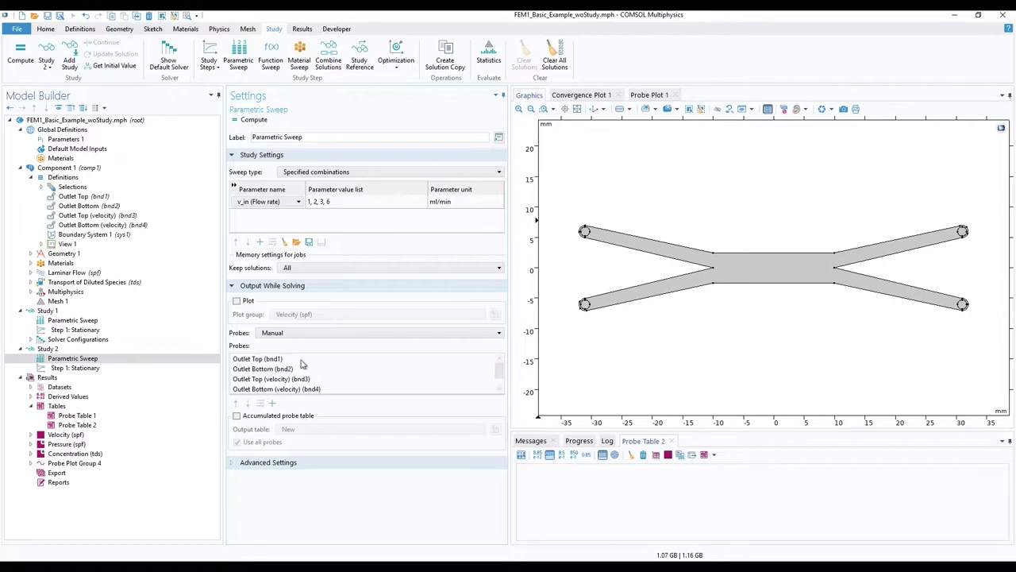
pyautogui.click(302, 362)
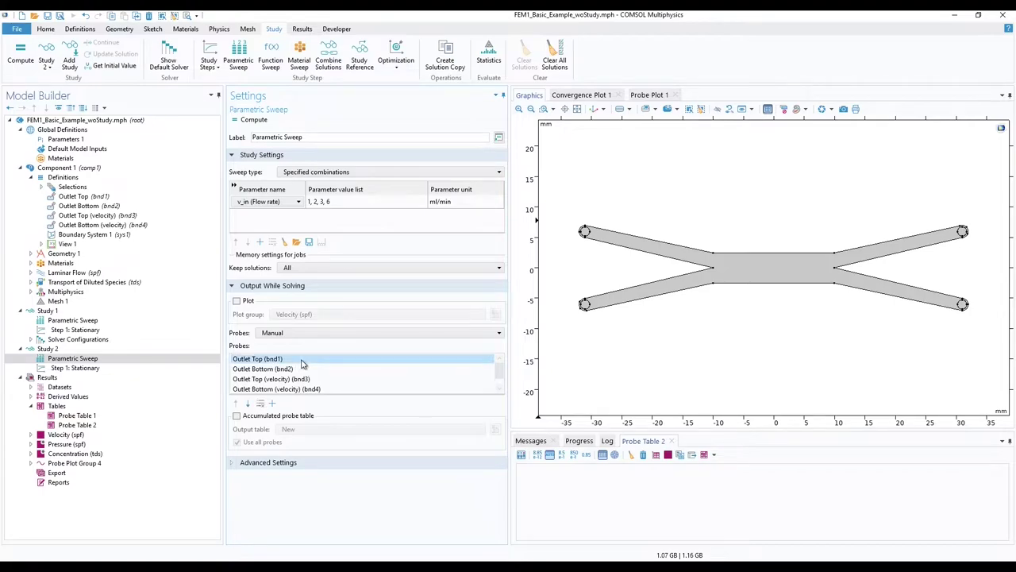
pyautogui.click(260, 403)
pyautogui.click(260, 403)
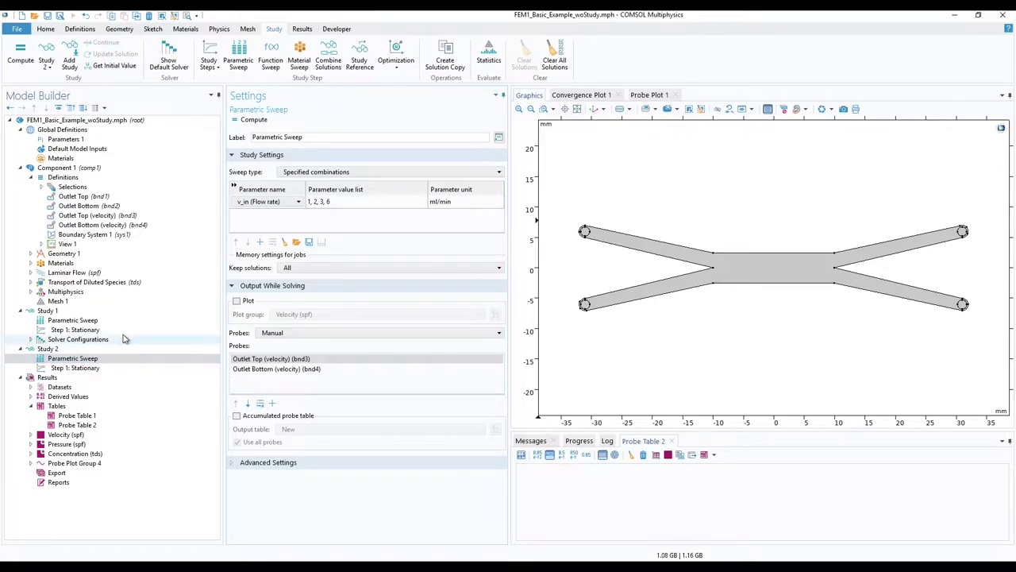
pyautogui.click(68, 313)
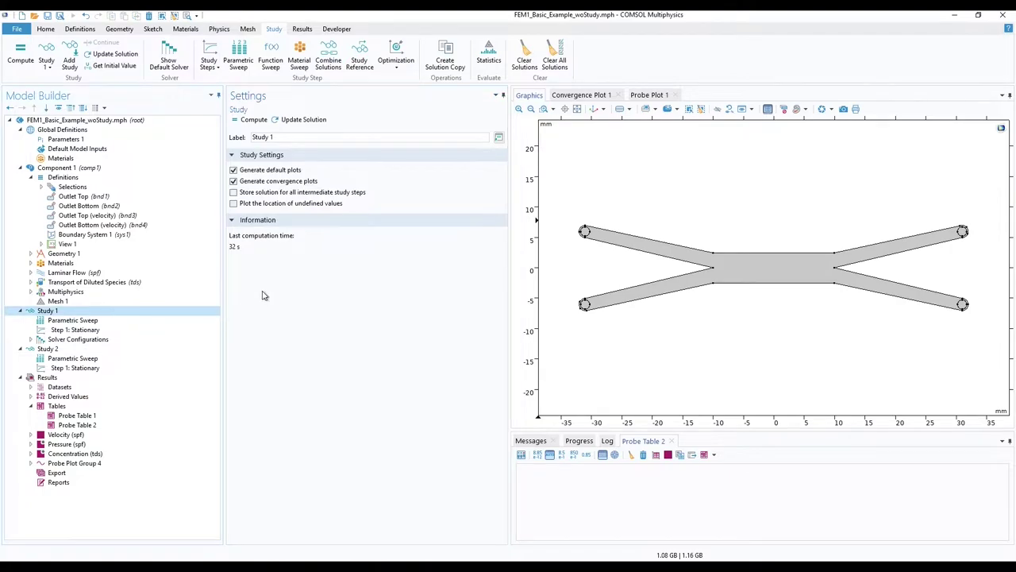
# Compute Study 1 and then Study 2, and show Probe Table 1
pyautogui.click(254, 120)
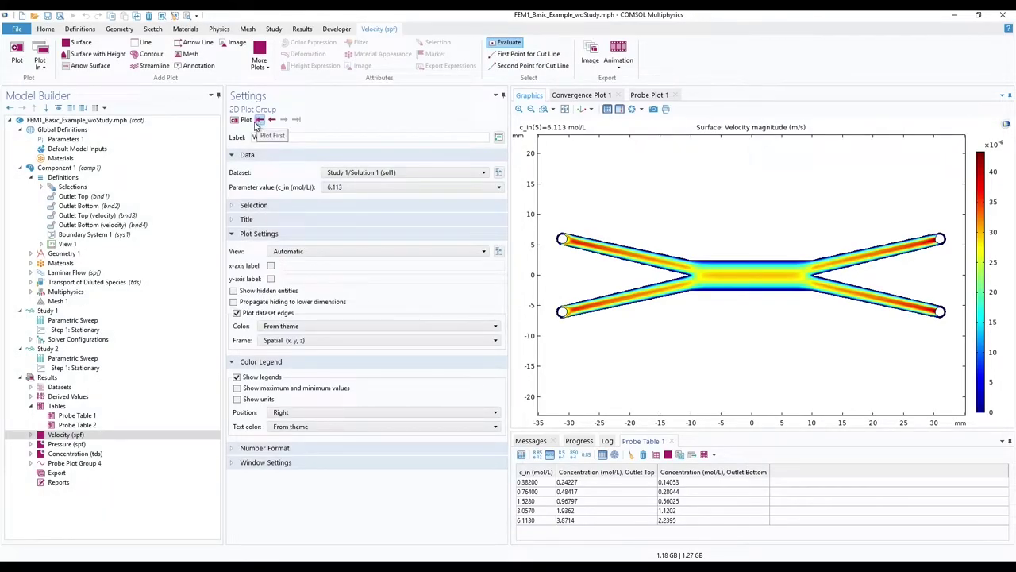
pyautogui.click(66, 351)
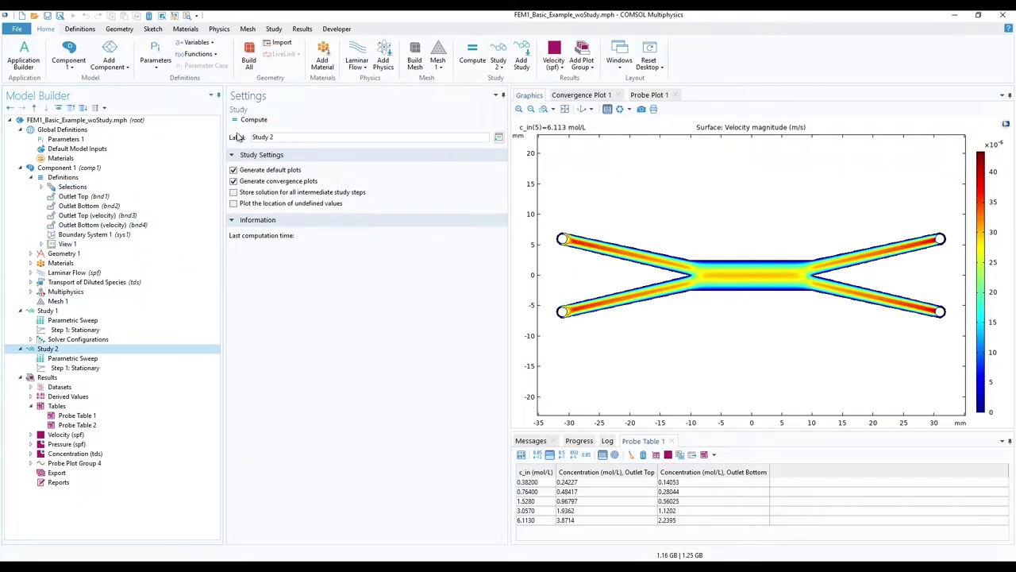
pyautogui.click(250, 120)
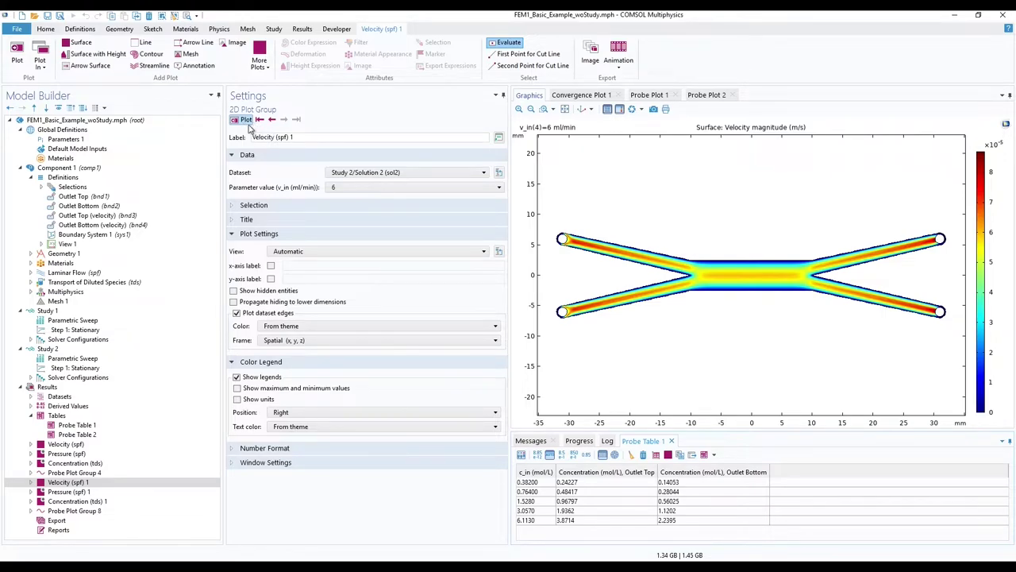
pyautogui.click(111, 429)
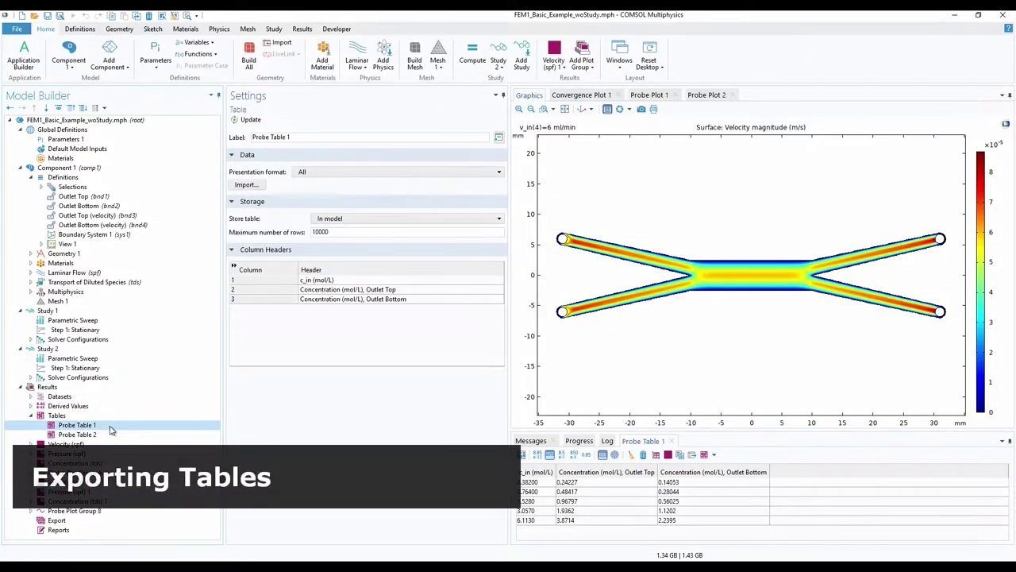
# Add two Table export nodes, Table 1 and Table 2, from the Results data exports
pyautogui.click(109, 435)
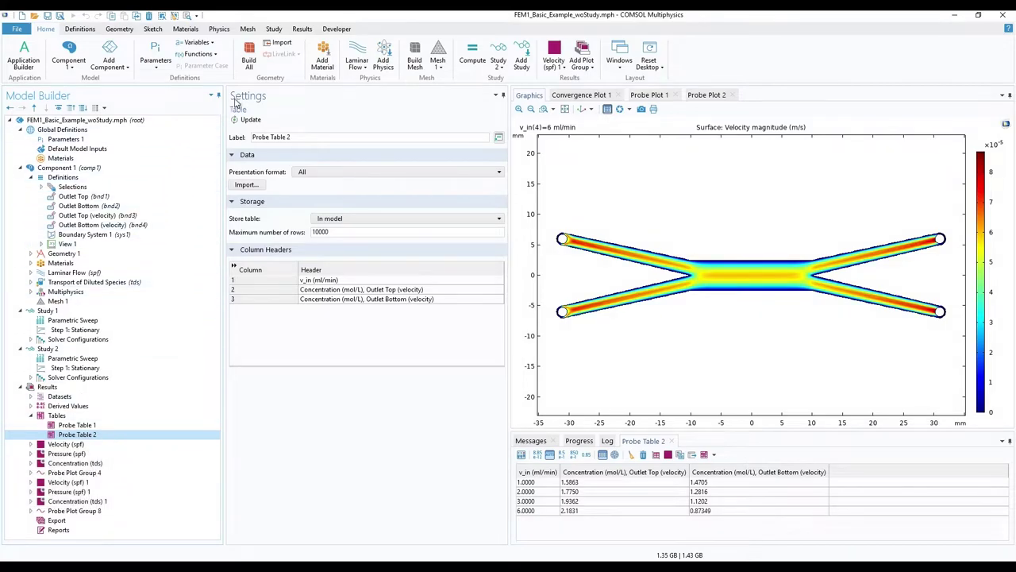
pyautogui.click(303, 29)
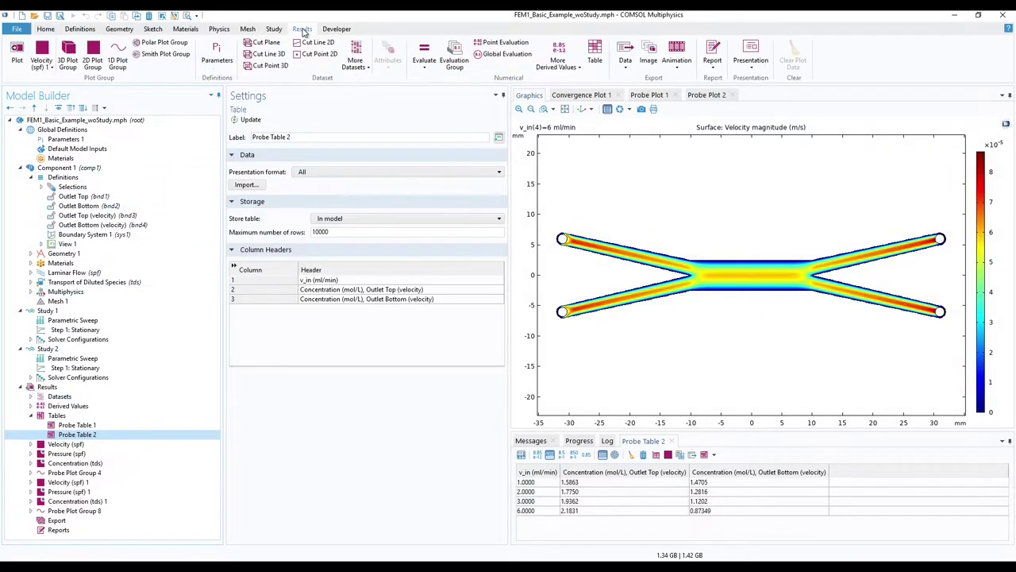
pyautogui.click(628, 66)
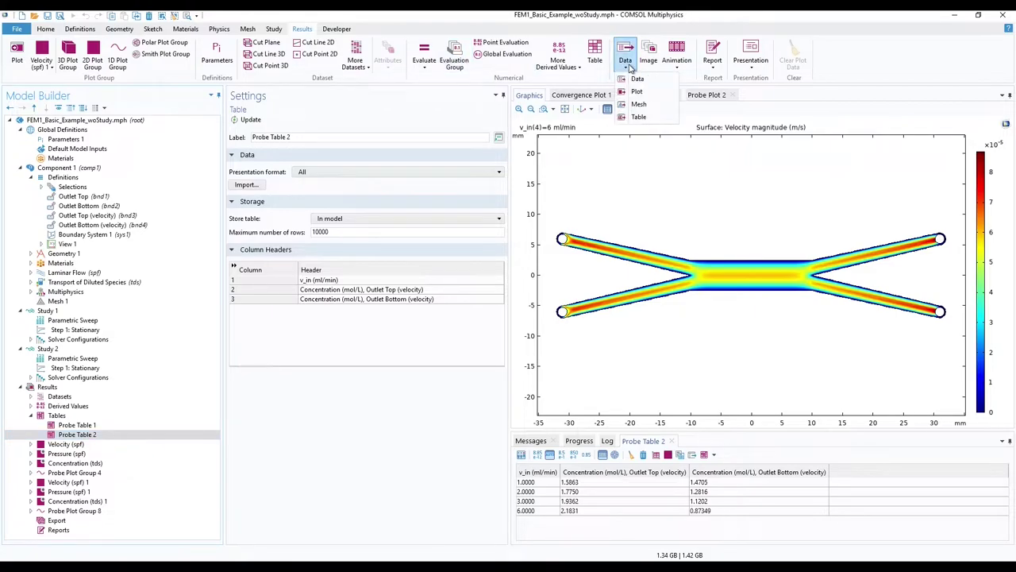
pyautogui.click(638, 117)
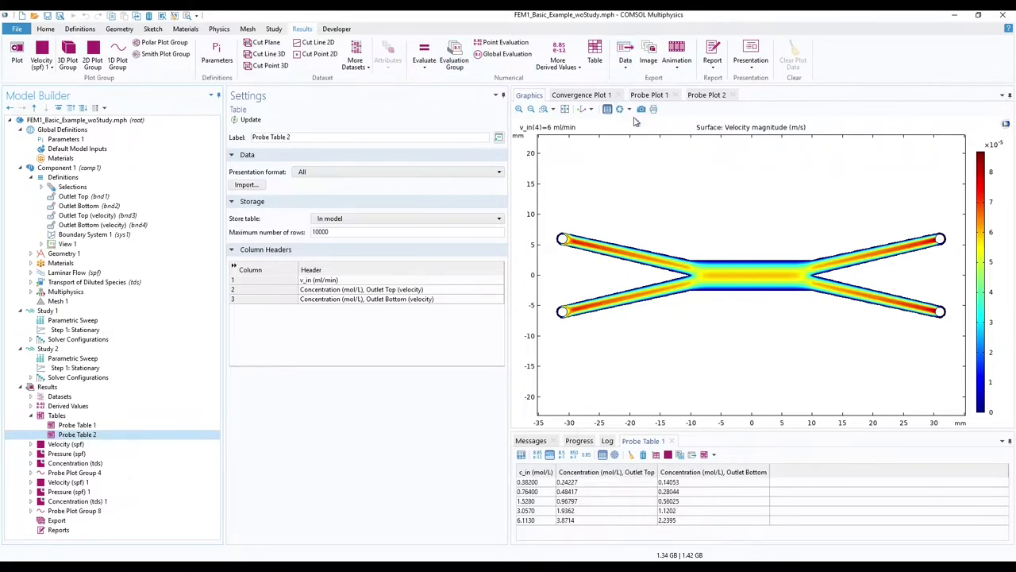
pyautogui.click(626, 63)
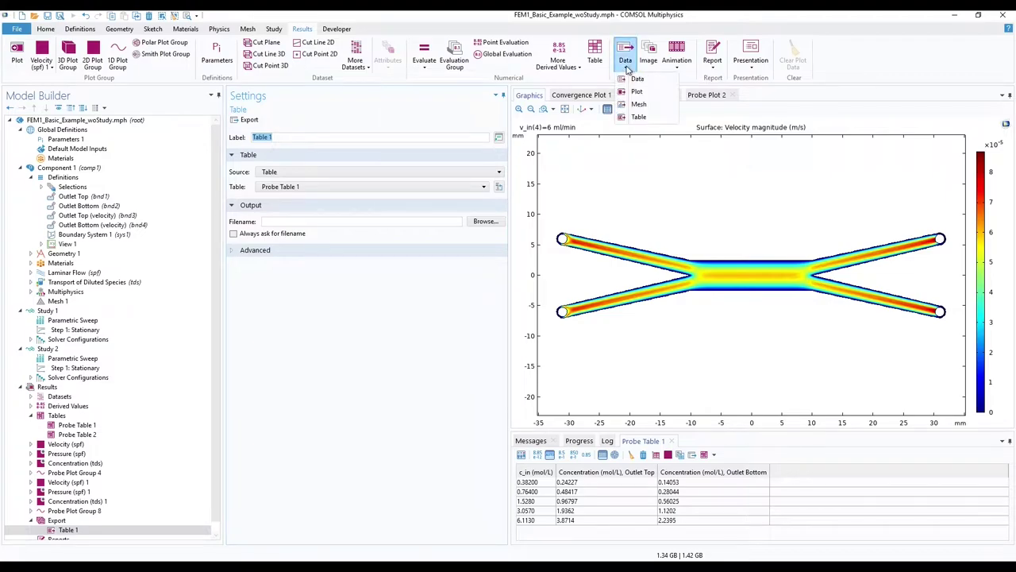
pyautogui.click(643, 119)
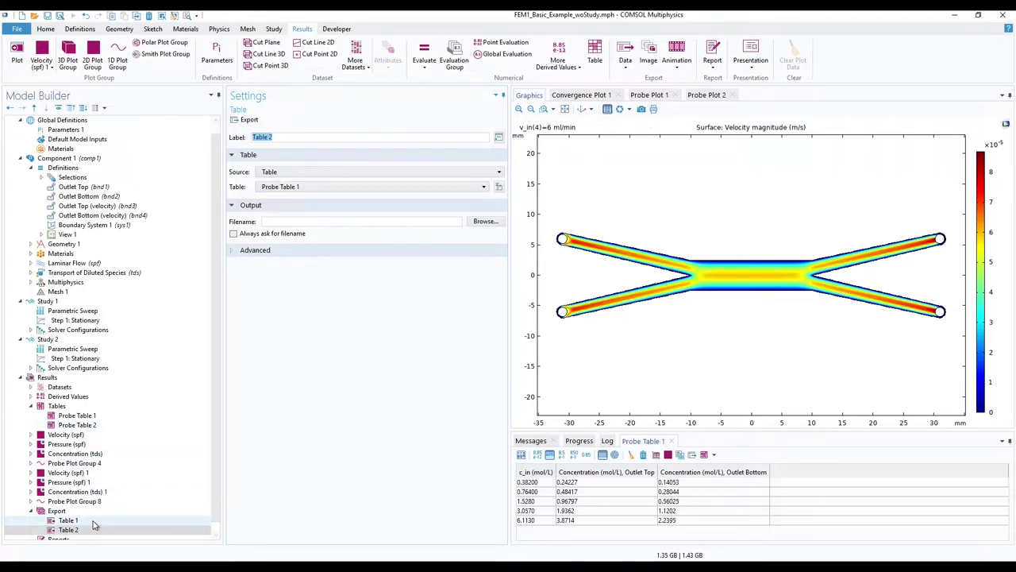
# Set the Table 1 export's source to Probe Table 1 and start exporting it
pyautogui.click(68, 520)
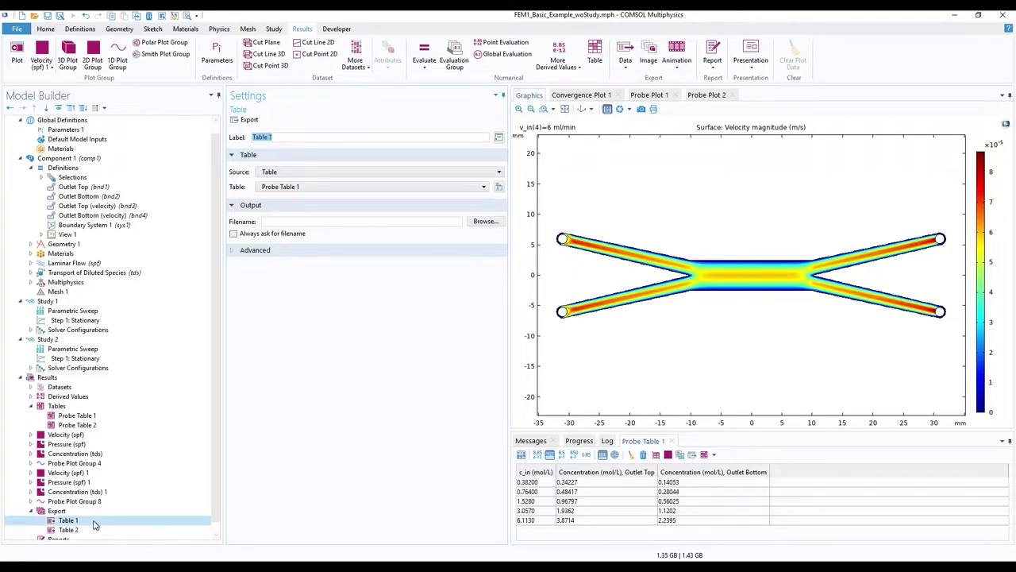
pyautogui.click(306, 188)
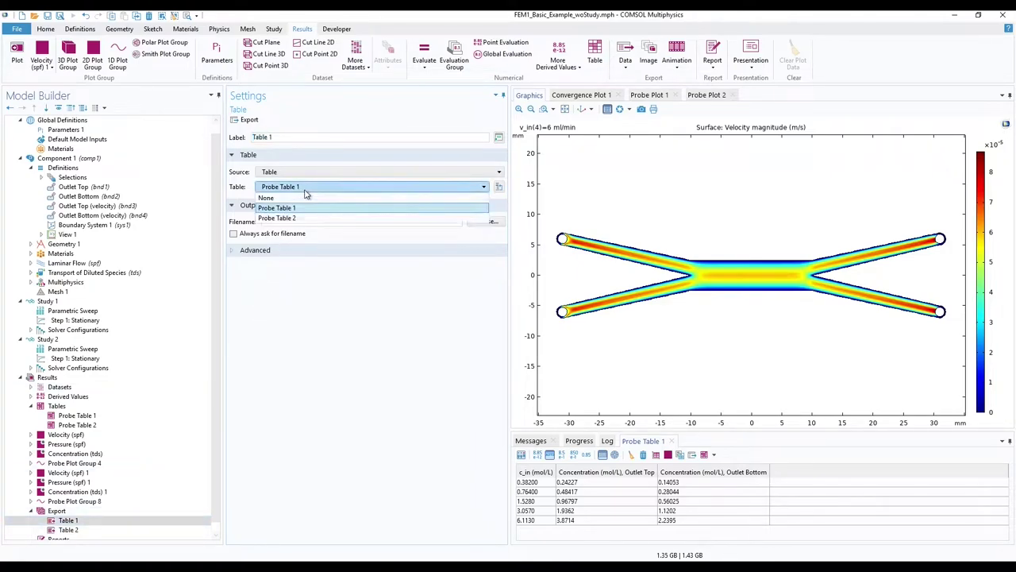
pyautogui.click(301, 208)
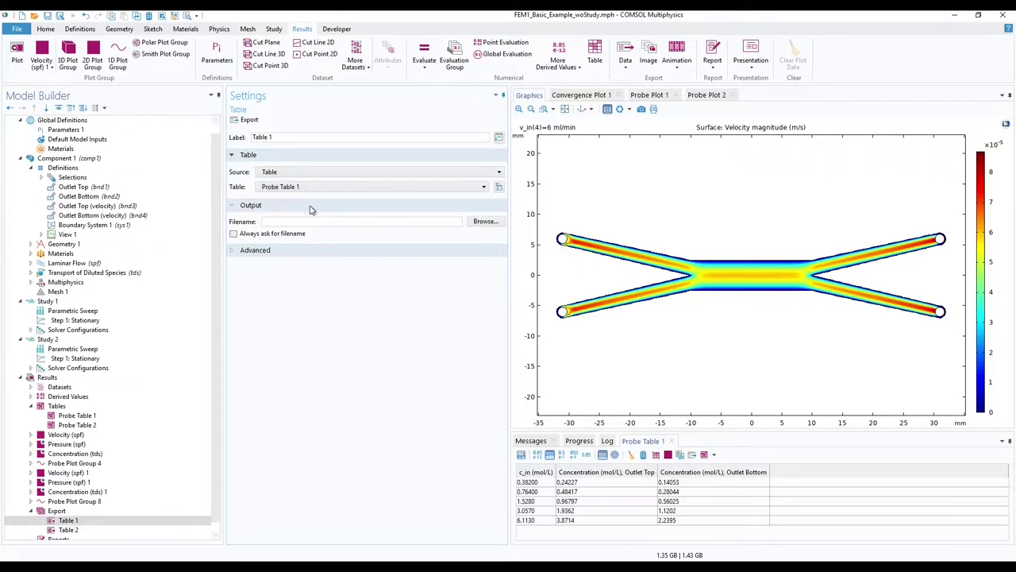
pyautogui.click(252, 122)
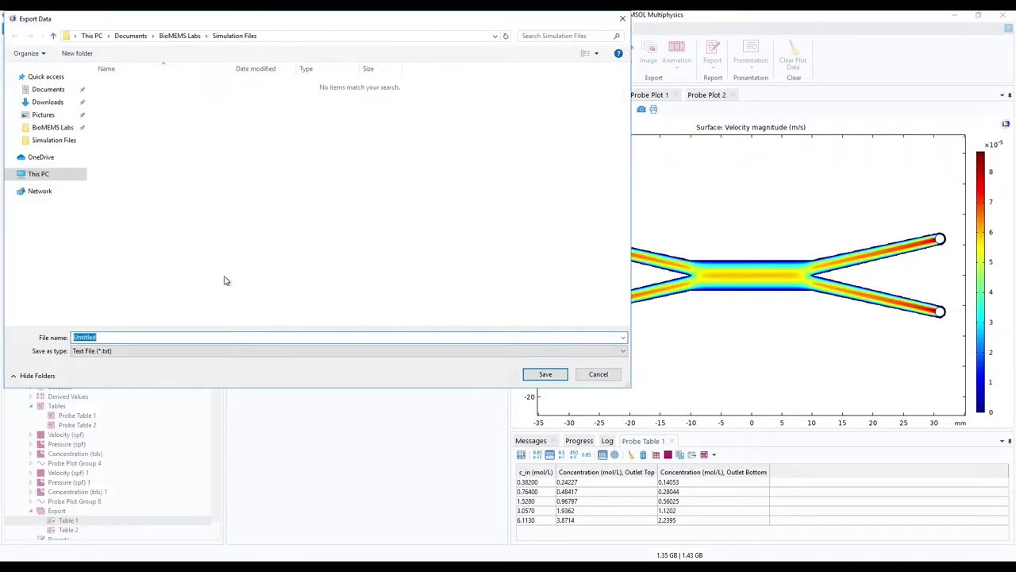
# Save Probe Table 1 as the CSV file FEM2_Table_Parametric_Sweep_Concentration
pyautogui.write('FEM2_Table_Parametric_Sweep_Concentration')
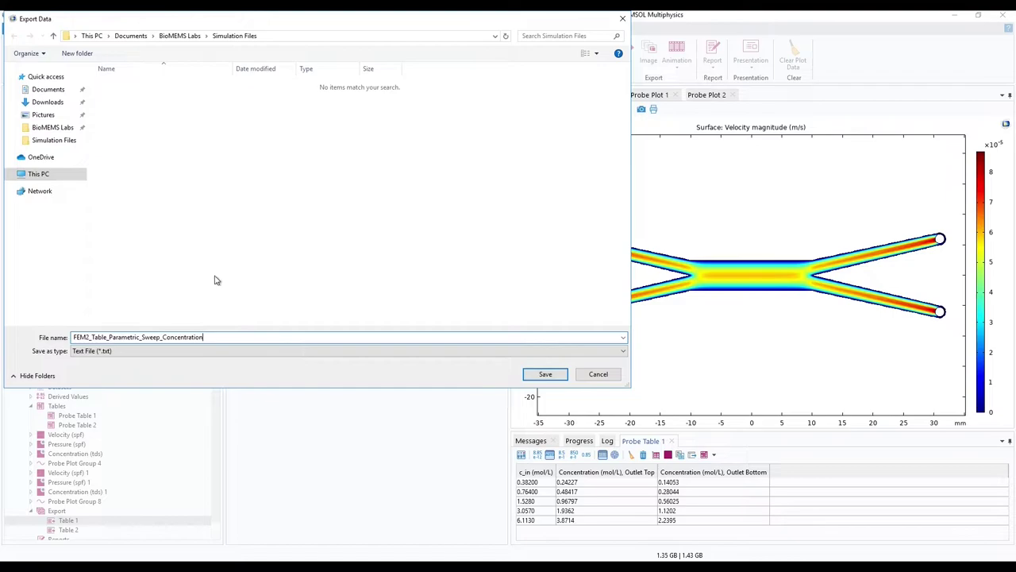
pyautogui.click(179, 351)
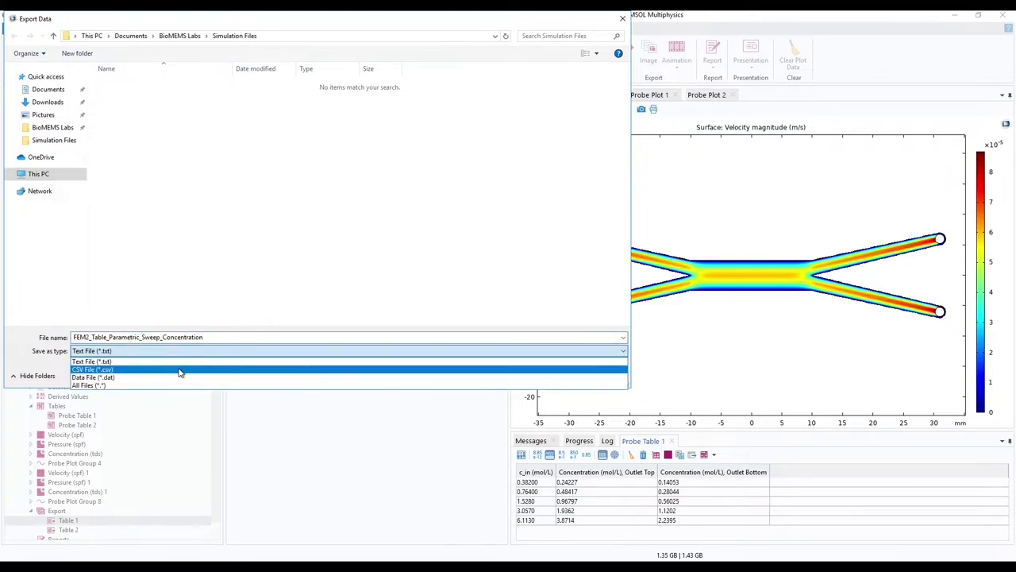
pyautogui.click(179, 370)
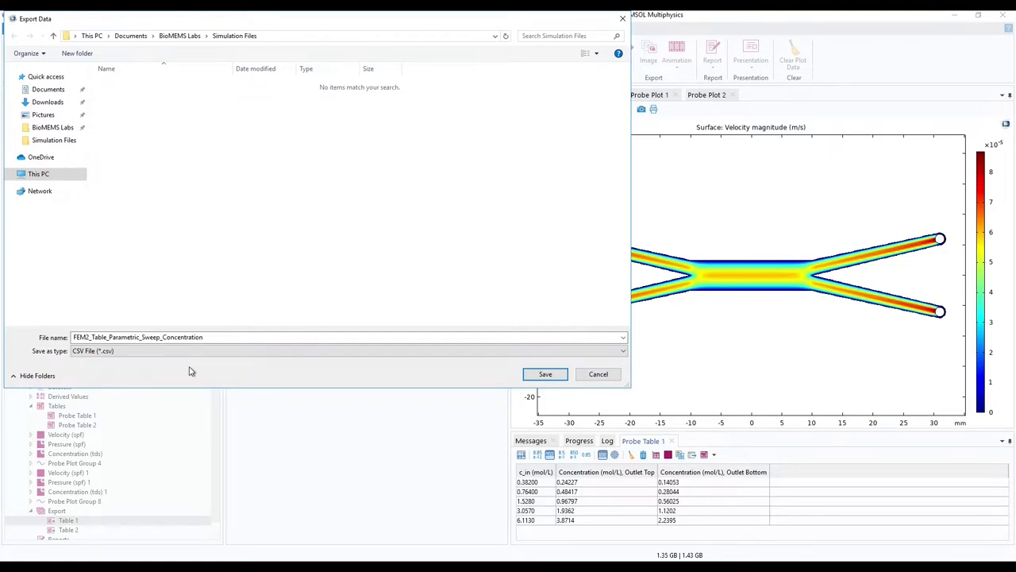
pyautogui.click(535, 377)
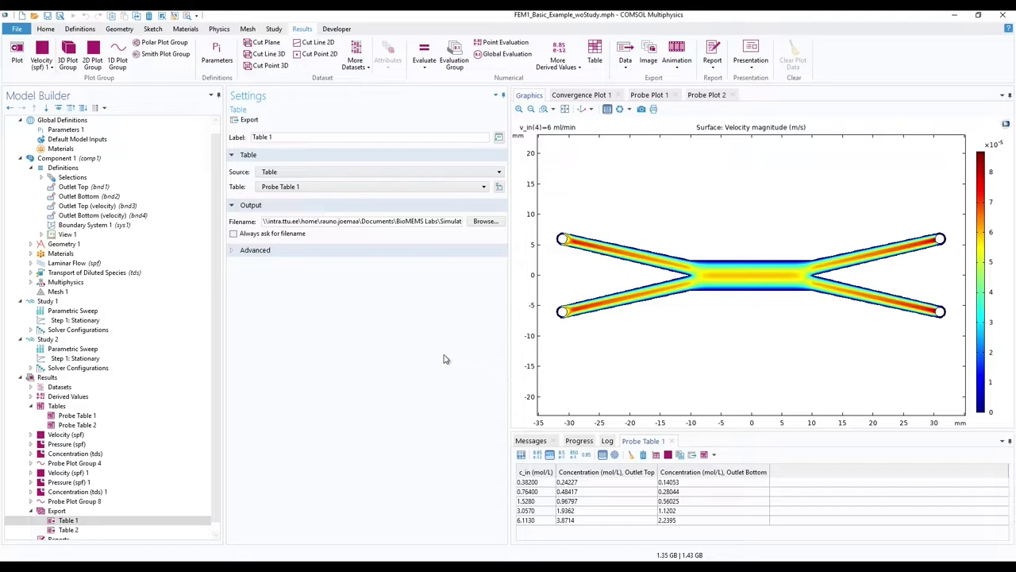
# Set the Table 2 export's source to Probe Table 2 and start exporting it
pyautogui.click(92, 532)
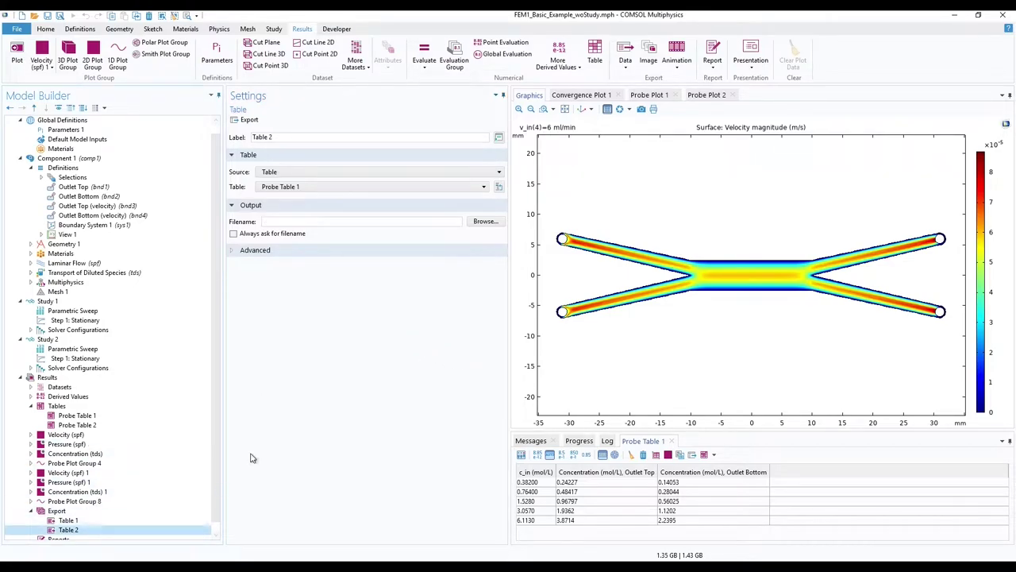
pyautogui.click(321, 195)
pyautogui.click(310, 218)
pyautogui.click(248, 120)
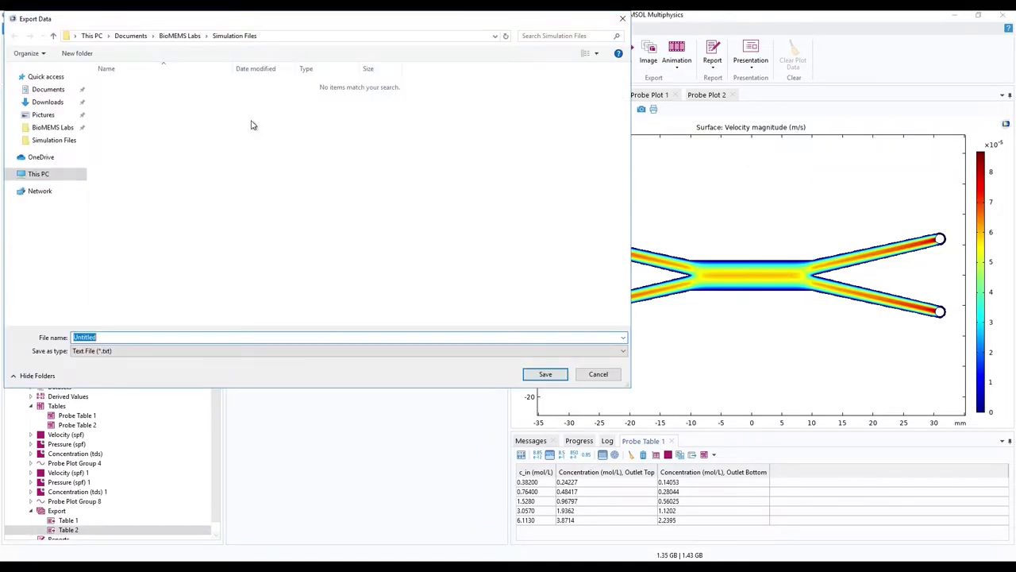
# Save it as the CSV file FEM2_Table_Parametric_Sweep_Velocity in Simulation Files
pyautogui.click(148, 351)
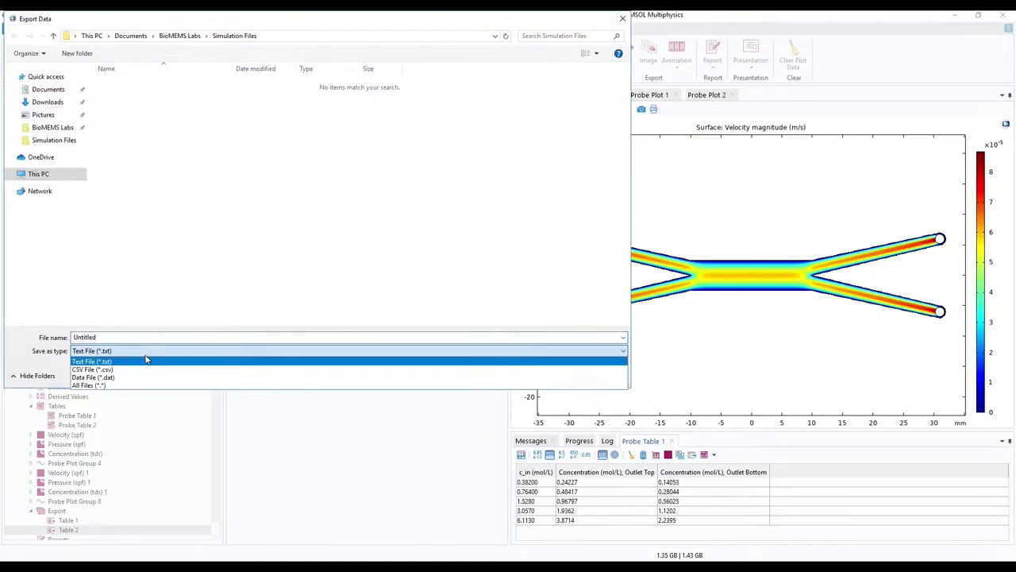
pyautogui.click(92, 369)
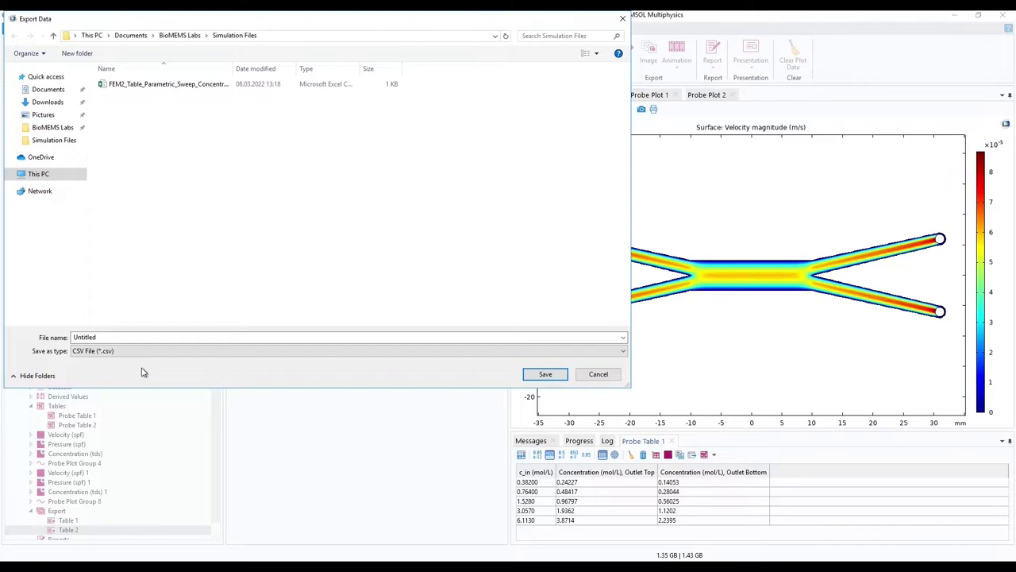
pyautogui.click(181, 86)
pyautogui.doubleClick(164, 337)
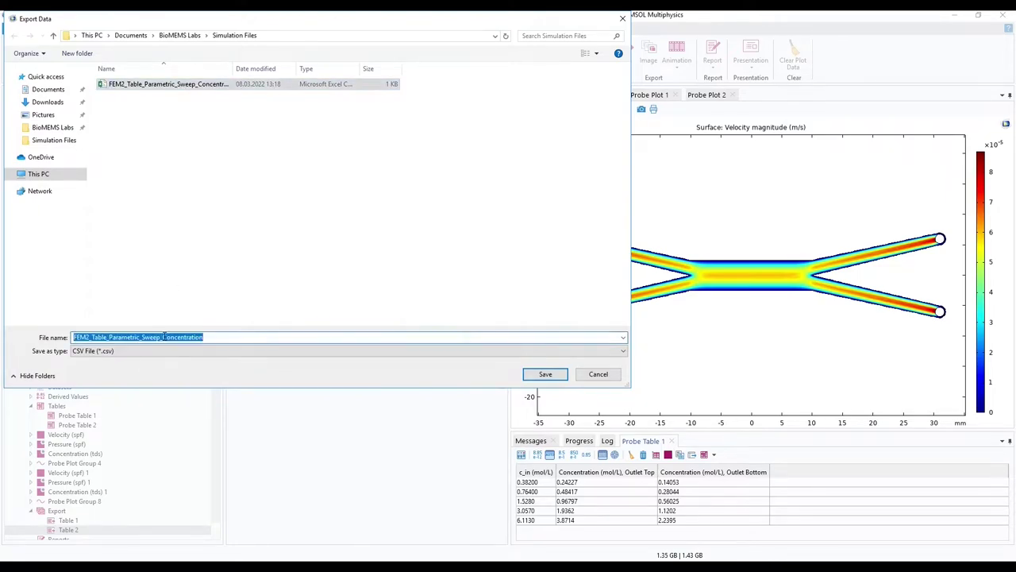
pyautogui.click(204, 337)
pyautogui.moveTo(203, 337); pyautogui.dragTo(163, 337)
pyautogui.write('Velo')
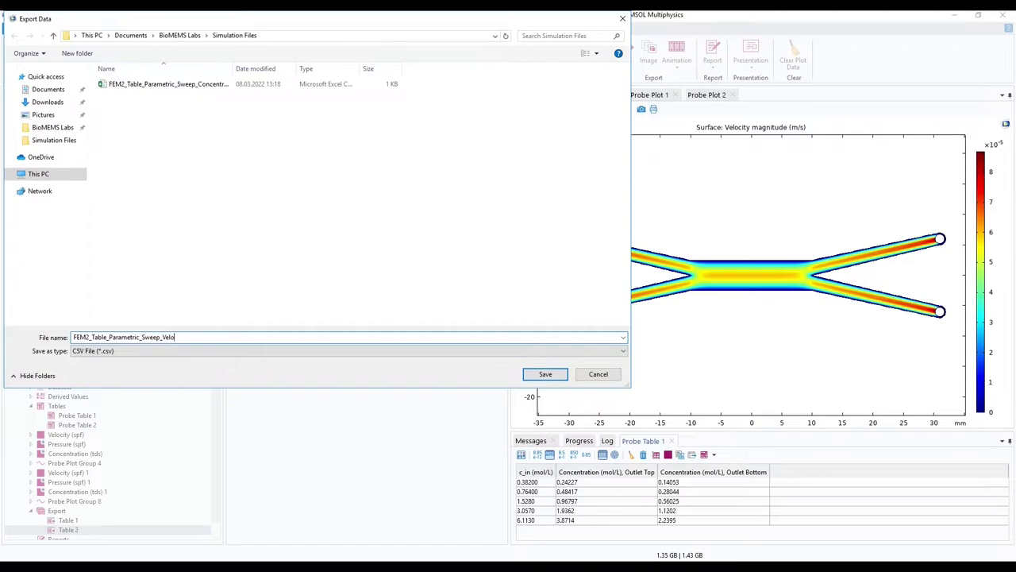
pyautogui.write('city')
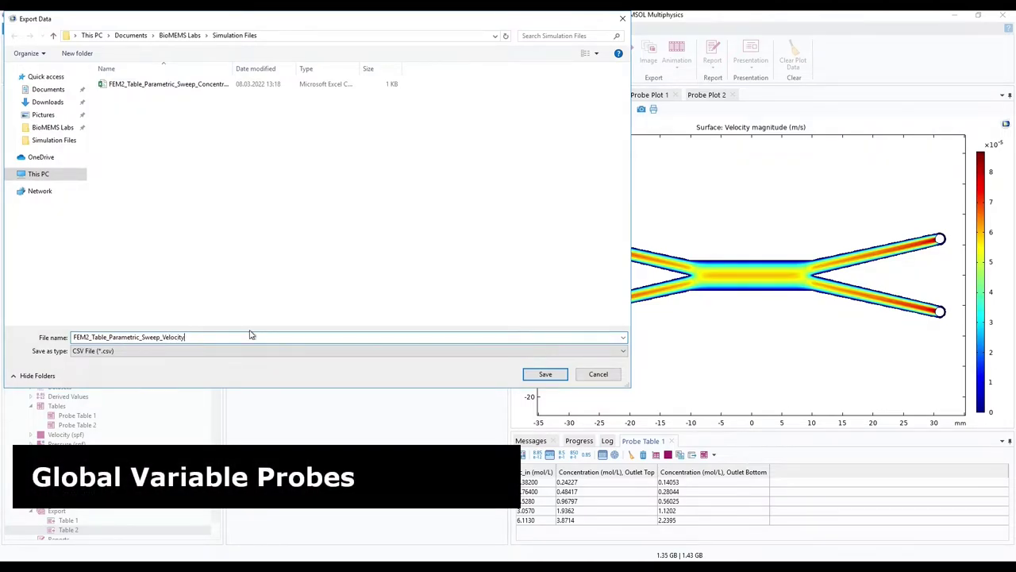
pyautogui.click(543, 375)
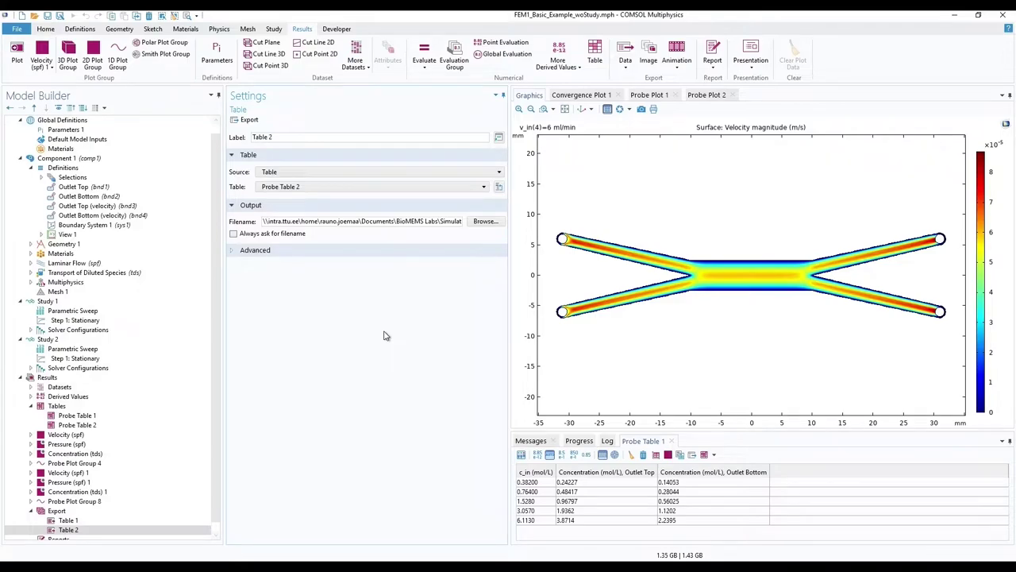
# Add a third results table under Tables and relabel it 'Probe Table 3'
pyautogui.click(57, 405)
pyautogui.rightClick(82, 408)
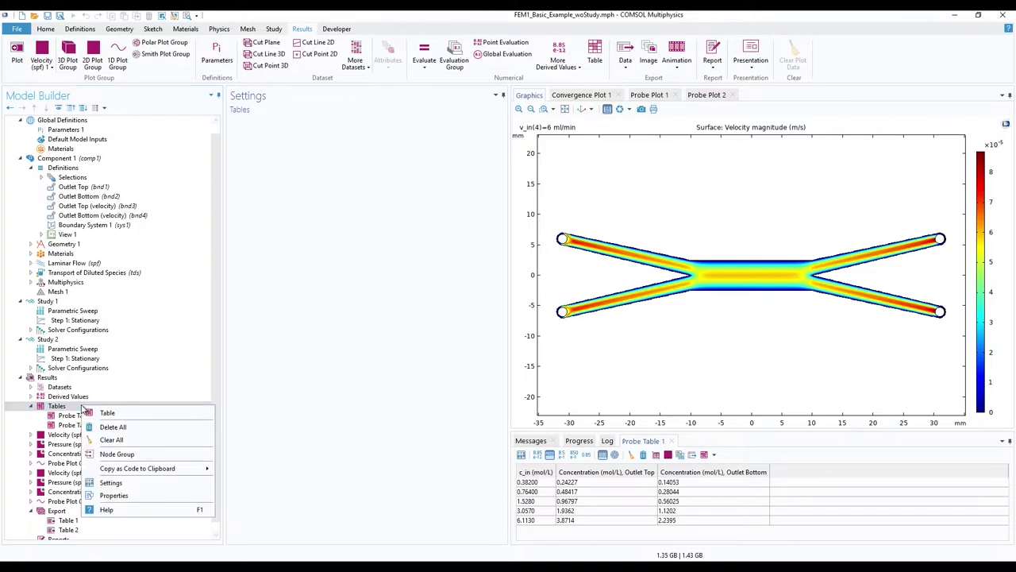
pyautogui.click(143, 413)
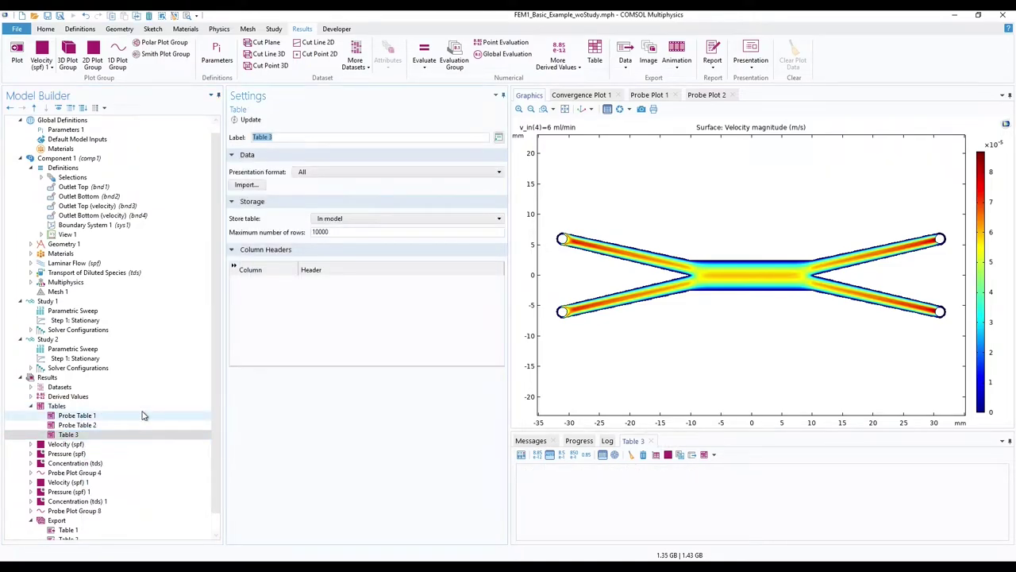
pyautogui.click(252, 137)
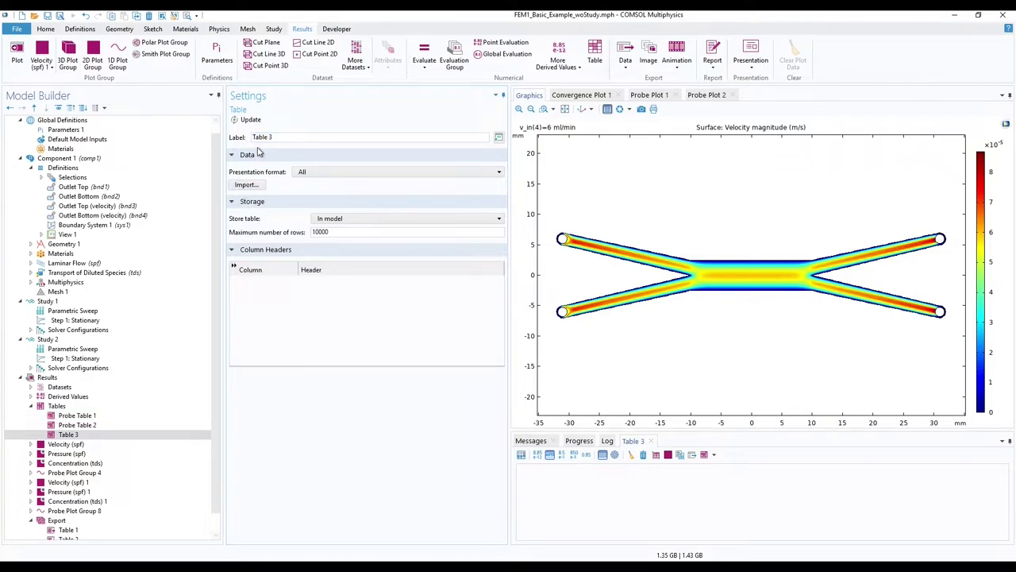
pyautogui.write('Probe')
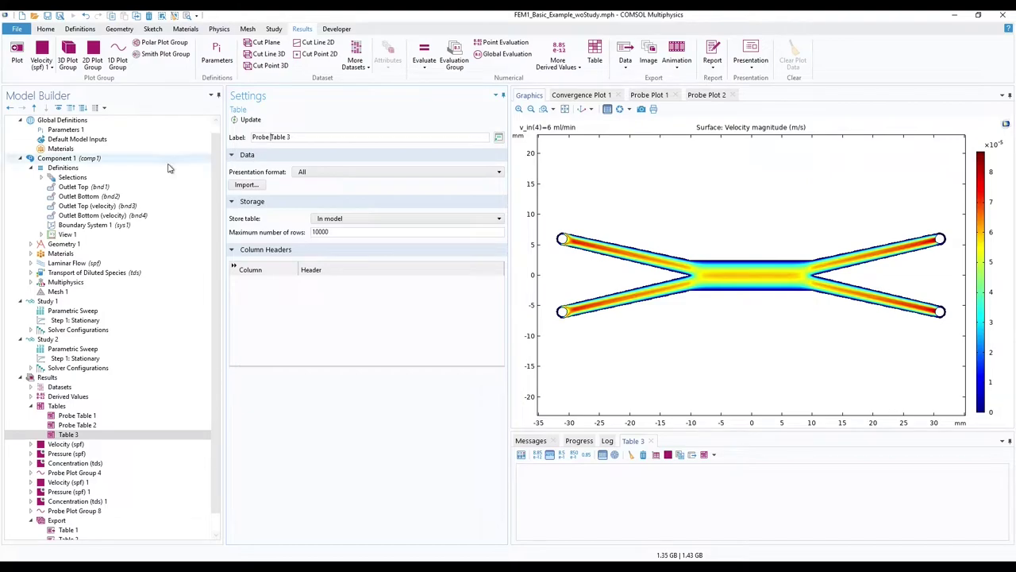
# Add a Global Variable Probe under the component's Definitions
pyautogui.click(87, 169)
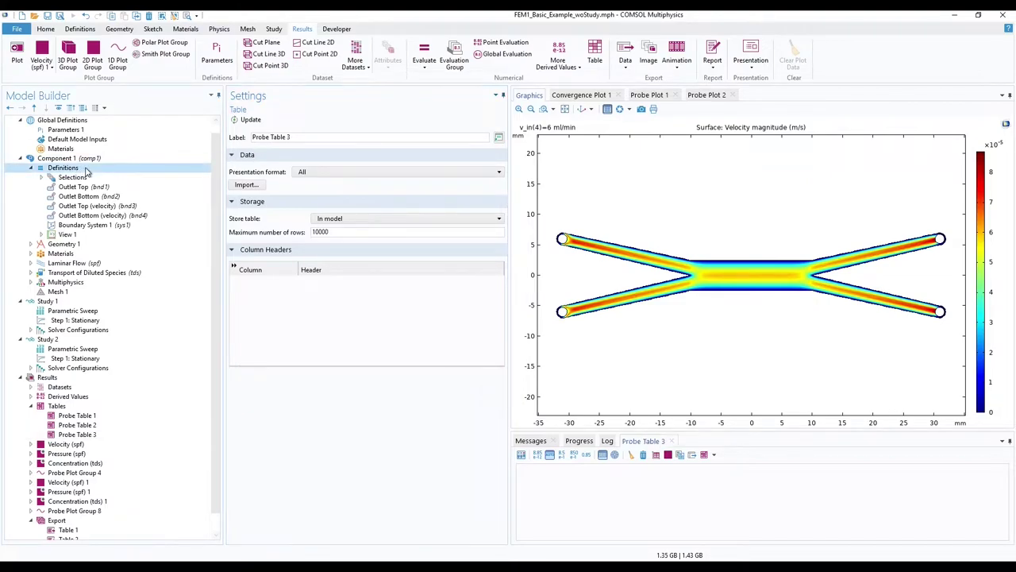
pyautogui.rightClick(87, 170)
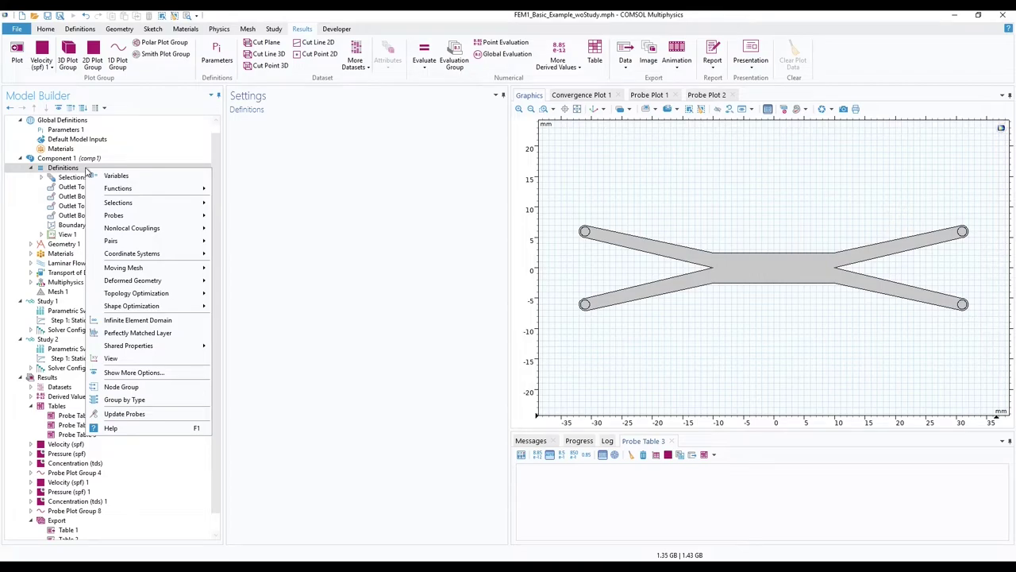
pyautogui.moveTo(192, 218)
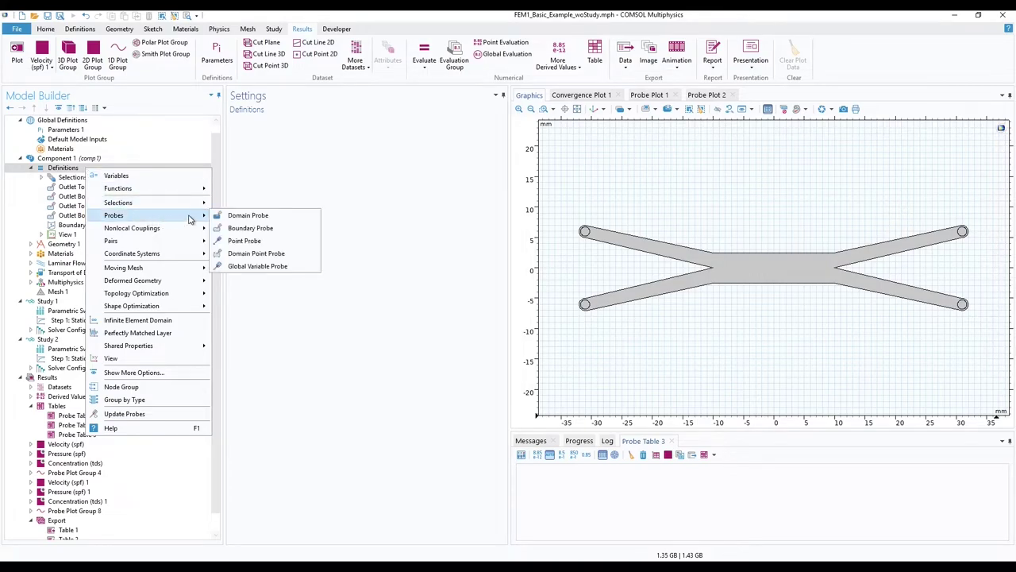
pyautogui.click(296, 270)
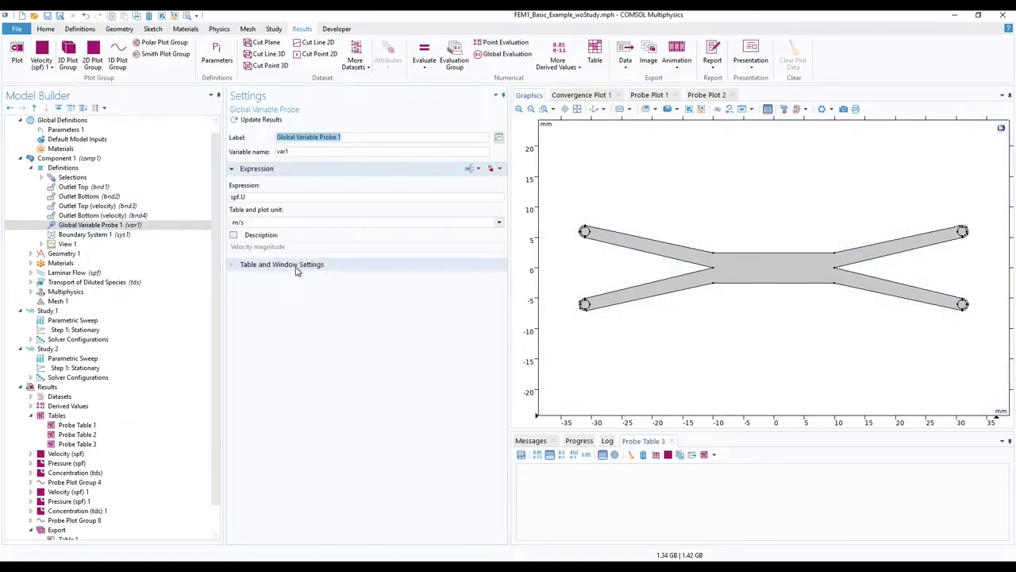
# Set the probe expression to (0.4497*log(bnd1[L/mol])+7.2734)[mS/cm]
pyautogui.moveTo(247, 197); pyautogui.dragTo(225, 195)
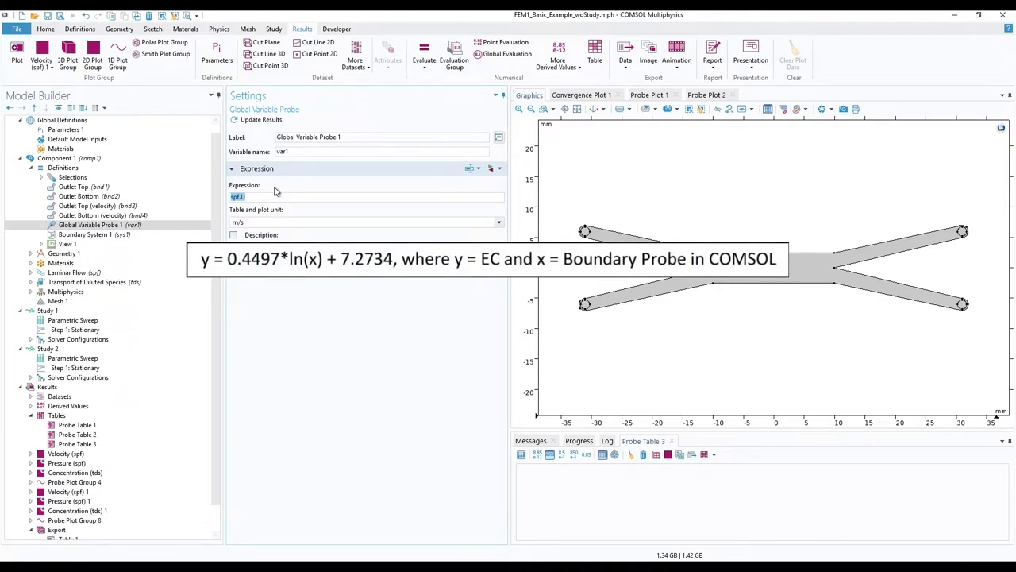
pyautogui.write('0.4497*log(x)+7.2734')
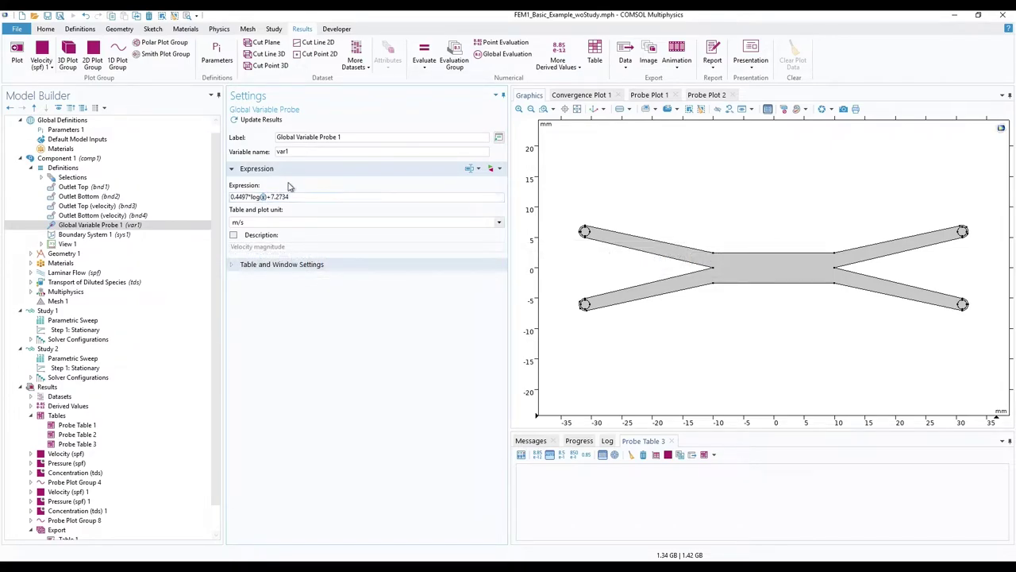
pyautogui.write('bnd1')
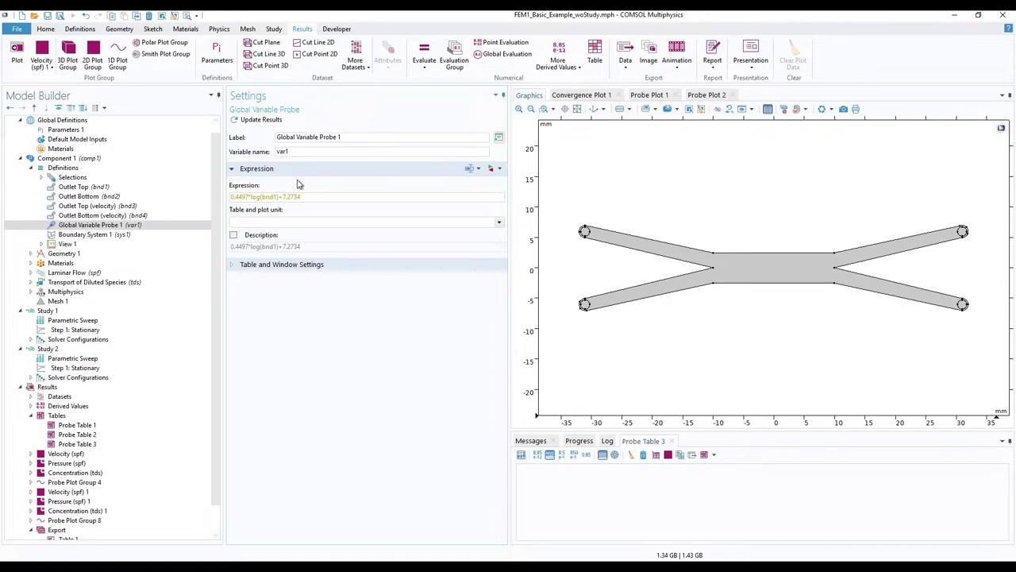
pyautogui.click(280, 197)
pyautogui.write('[L/mol]')
pyautogui.write(']')
pyautogui.press('Return')
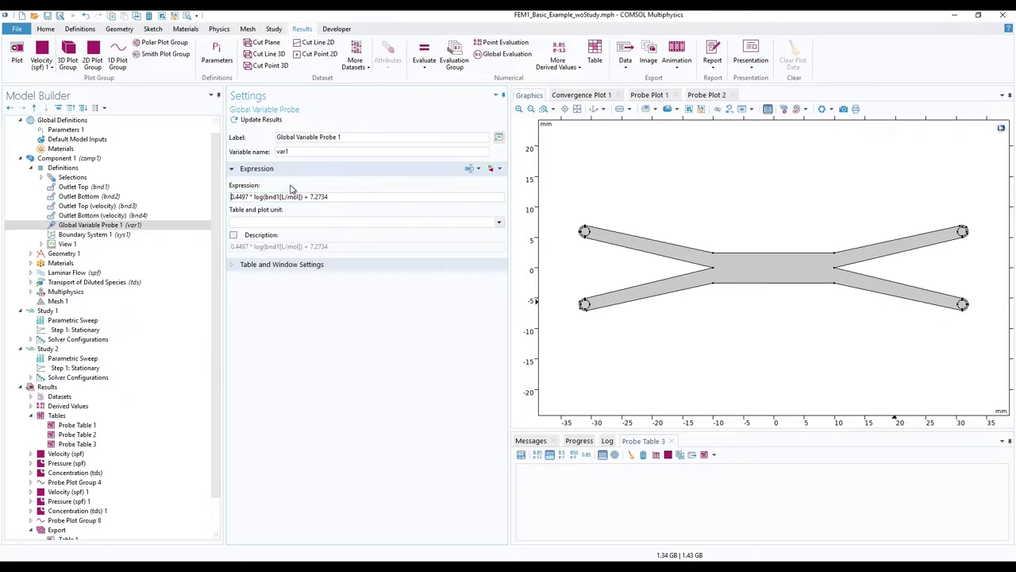
pyautogui.write('(')
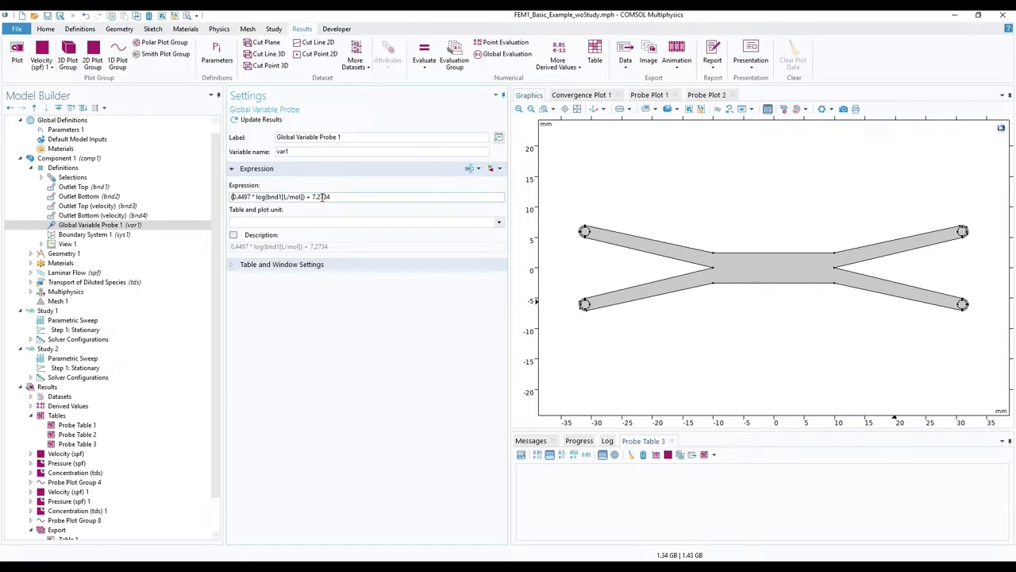
pyautogui.click(342, 197)
pyautogui.write(')[mS/cm]')
pyautogui.click(350, 210)
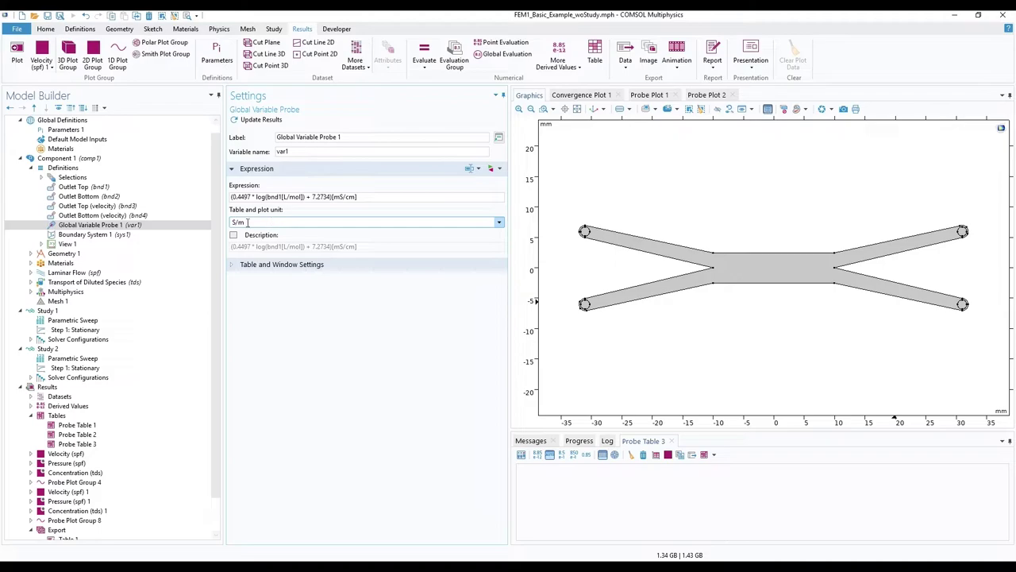
# Set the probe unit to mS/cm and its description to 'EC Top Outlet'
pyautogui.moveTo(244, 223); pyautogui.dragTo(232, 225)
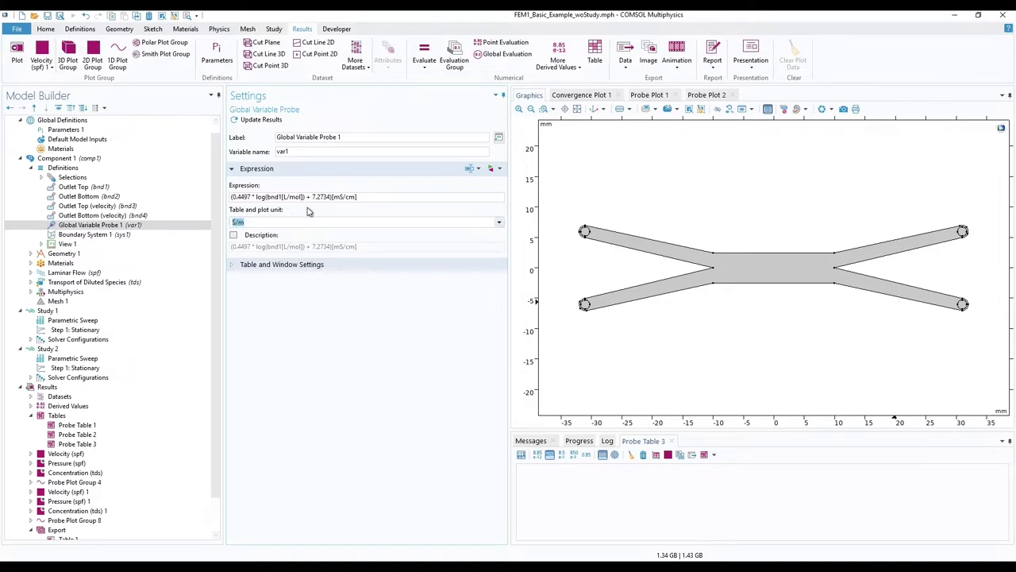
pyautogui.write('mS/cm')
pyautogui.click(233, 236)
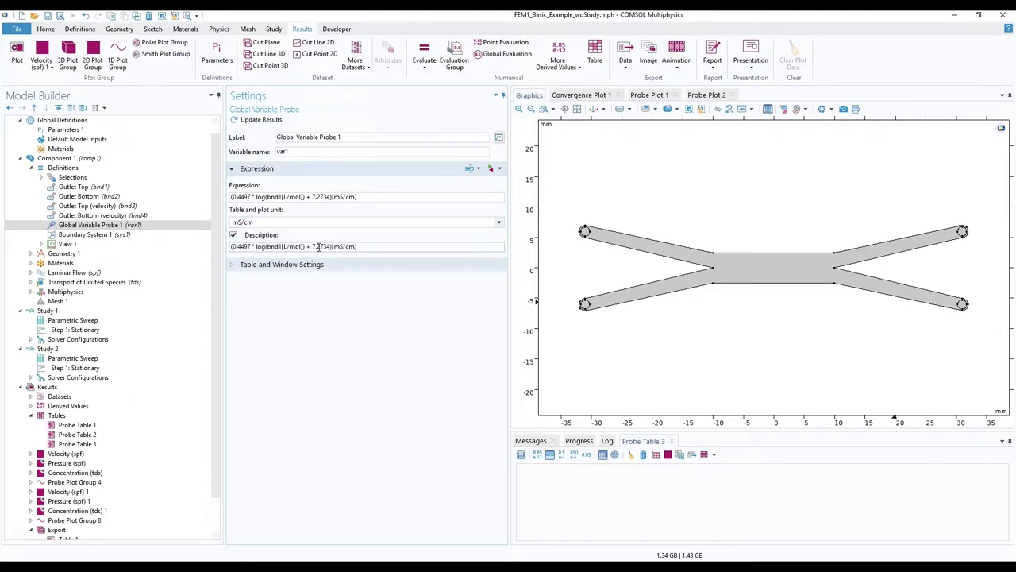
pyautogui.moveTo(357, 247); pyautogui.dragTo(231, 247)
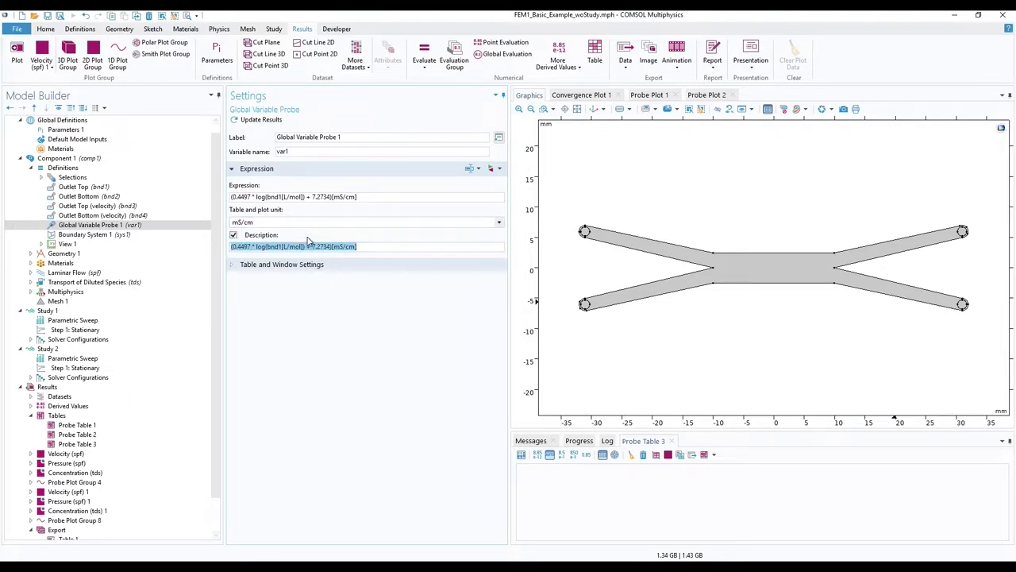
pyautogui.write('EC Top Outlet')
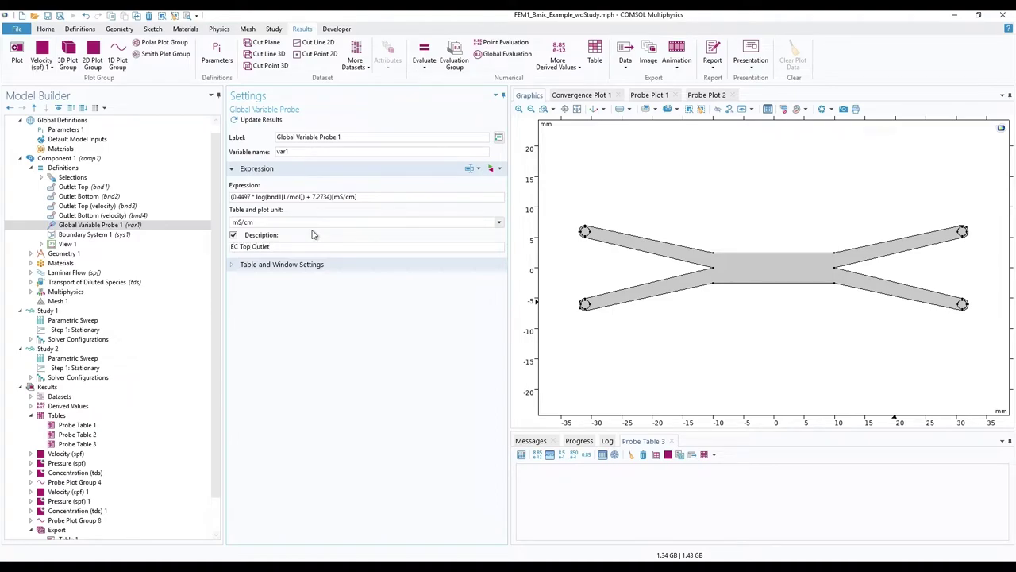
# Send the probe's output to Probe Table 3 and add a new Probe Plot 3 window
pyautogui.click(243, 265)
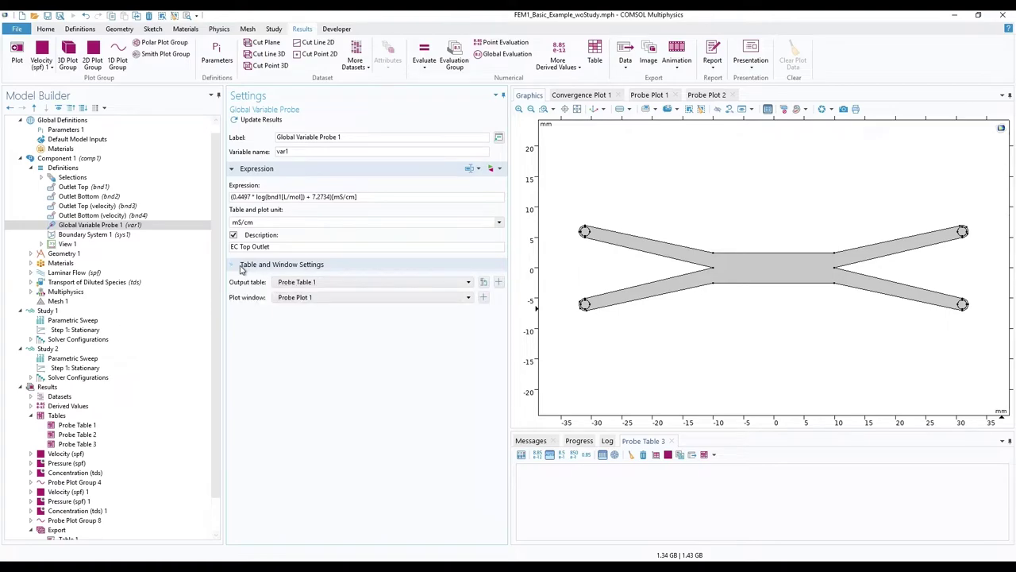
pyautogui.click(345, 282)
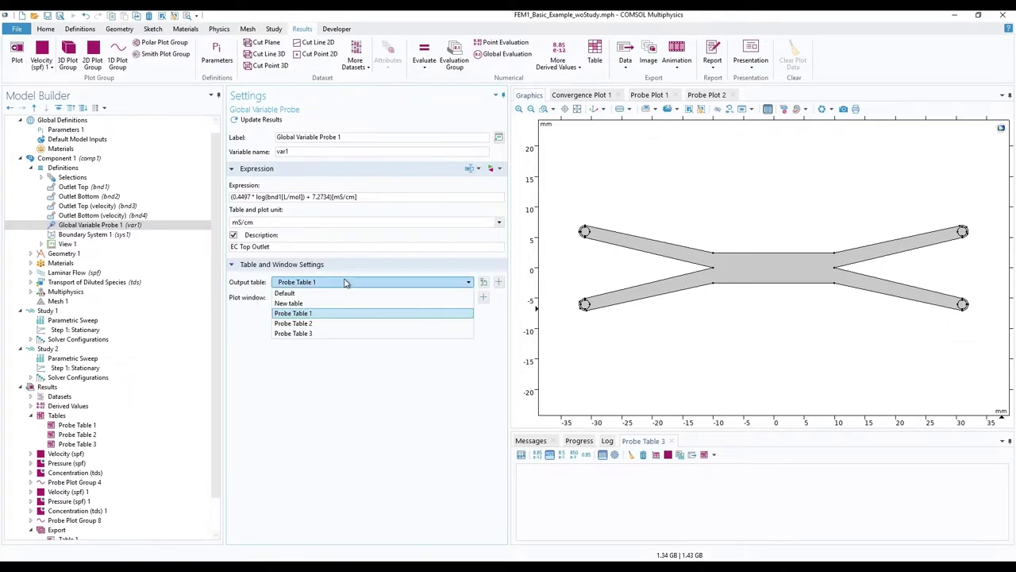
pyautogui.click(333, 333)
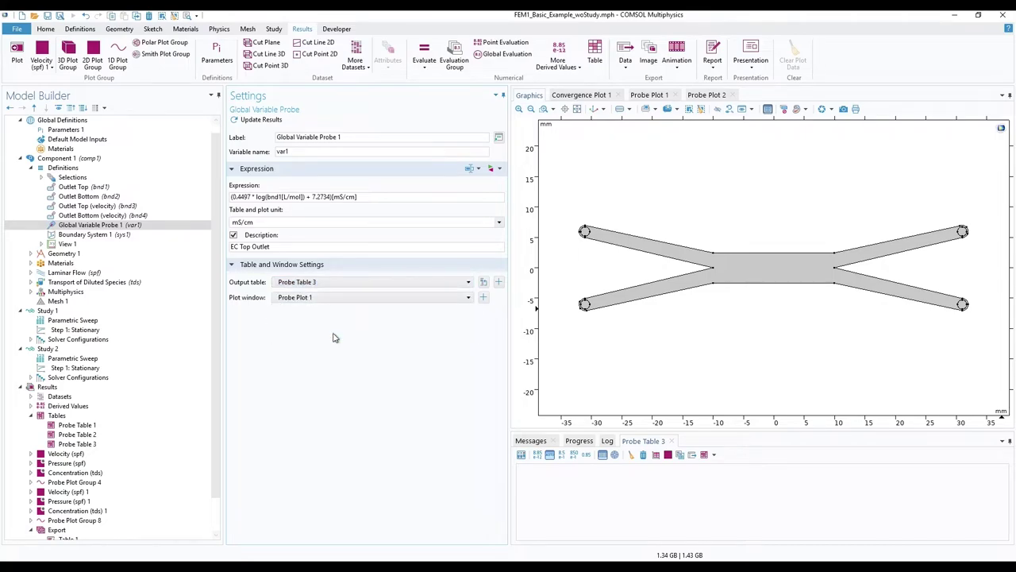
pyautogui.click(485, 298)
# Duplicate the probe, switching its expression to bnd2 and description to 'EC Bottom Outlet'
pyautogui.rightClick(124, 228)
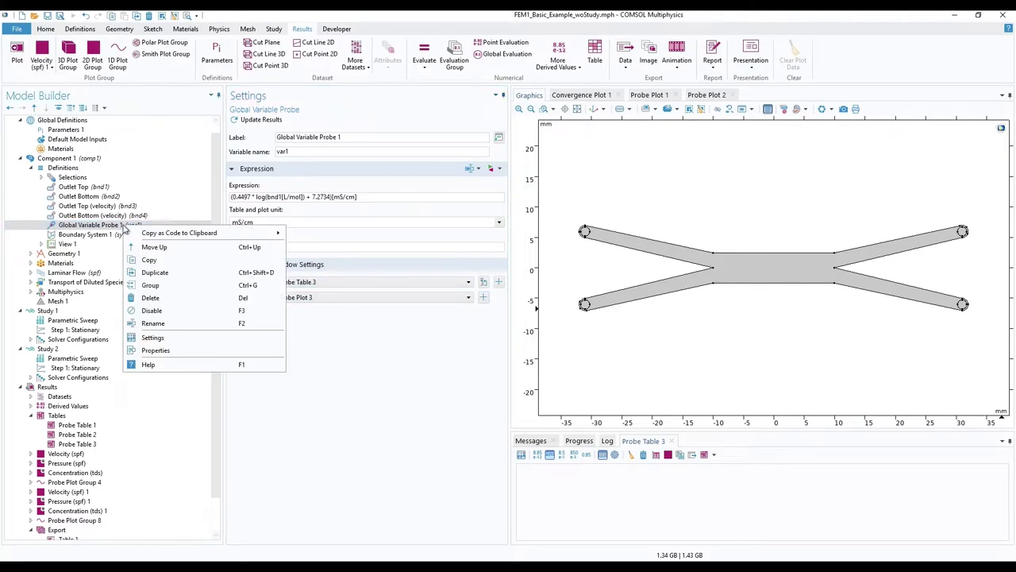
pyautogui.press('Escape')
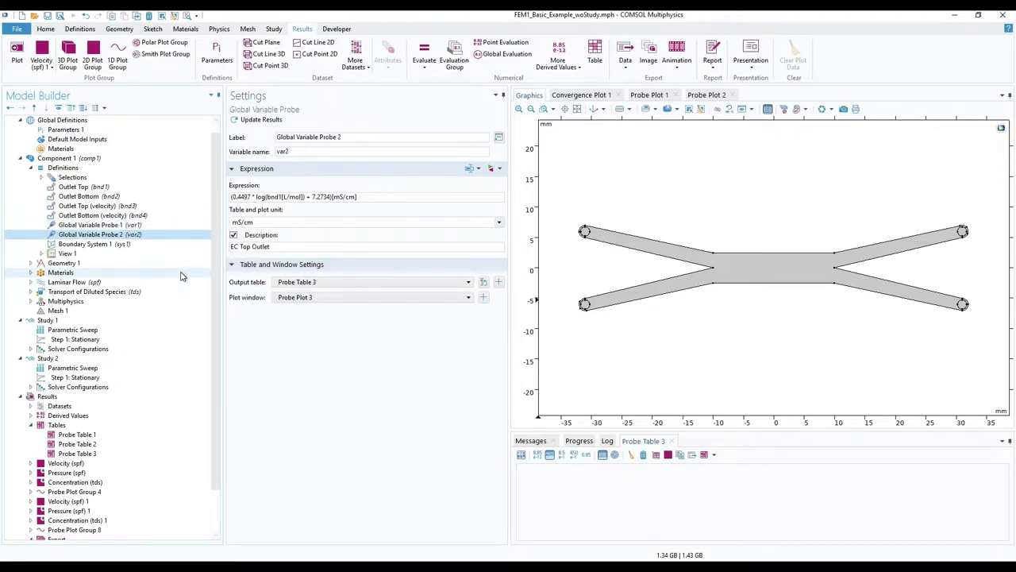
pyautogui.click(278, 196)
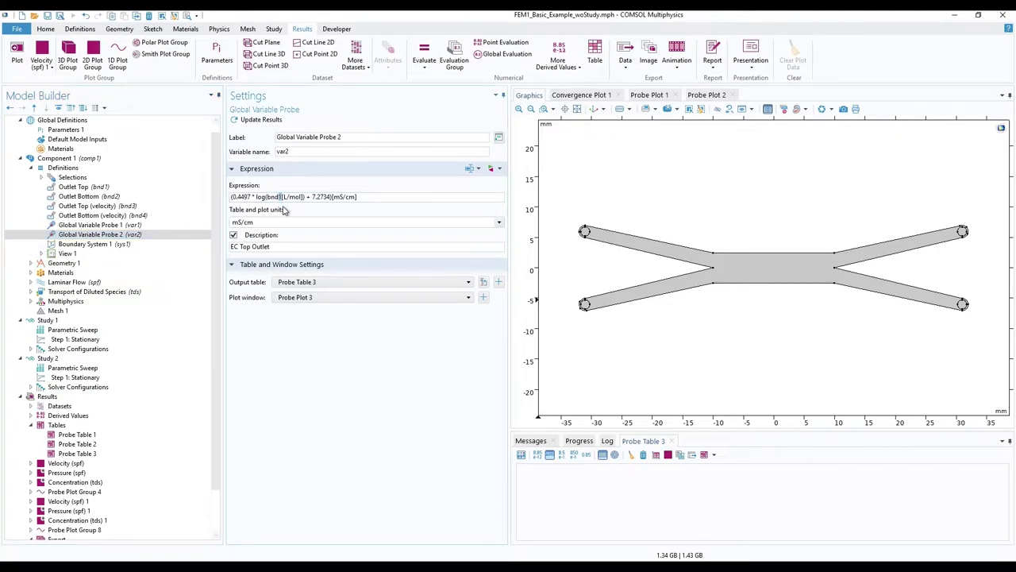
pyautogui.press('BackSpace')
pyautogui.write('2')
pyautogui.moveTo(252, 246); pyautogui.dragTo(241, 247)
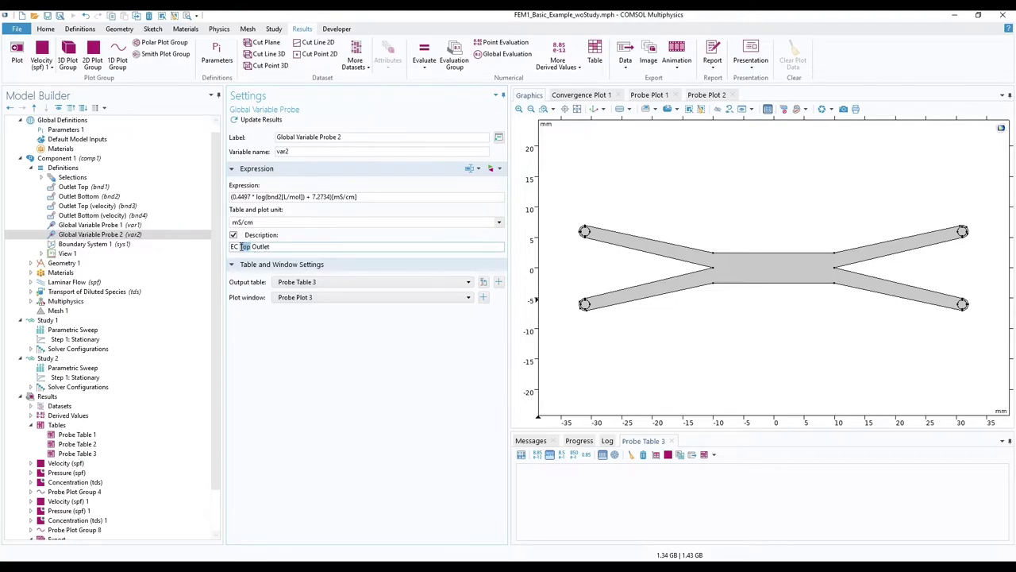
pyautogui.write('Bottom')
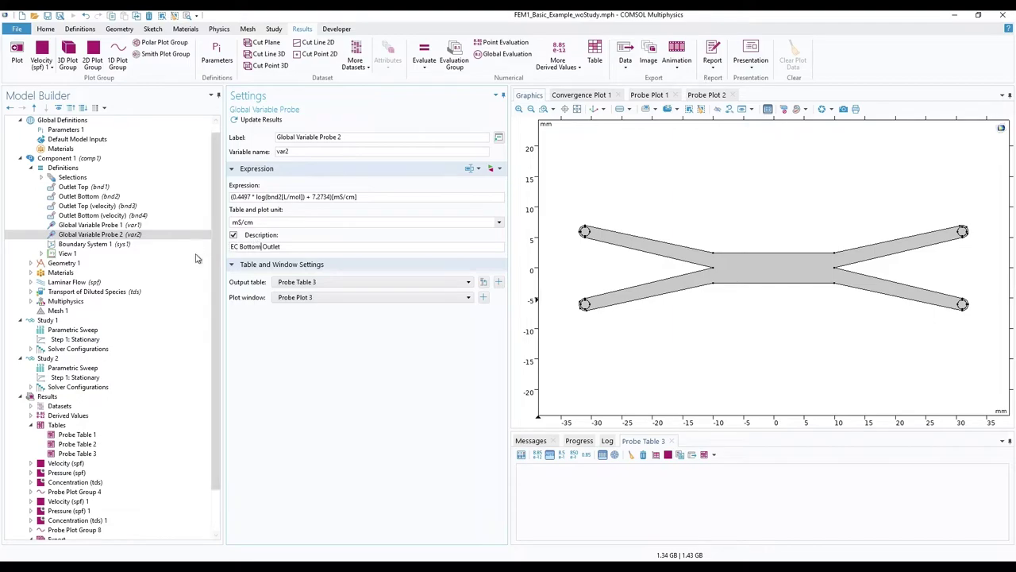
# Compute Study 1 and view the EC Top and Bottom Outlet values in Probe Table 3
pyautogui.click(70, 321)
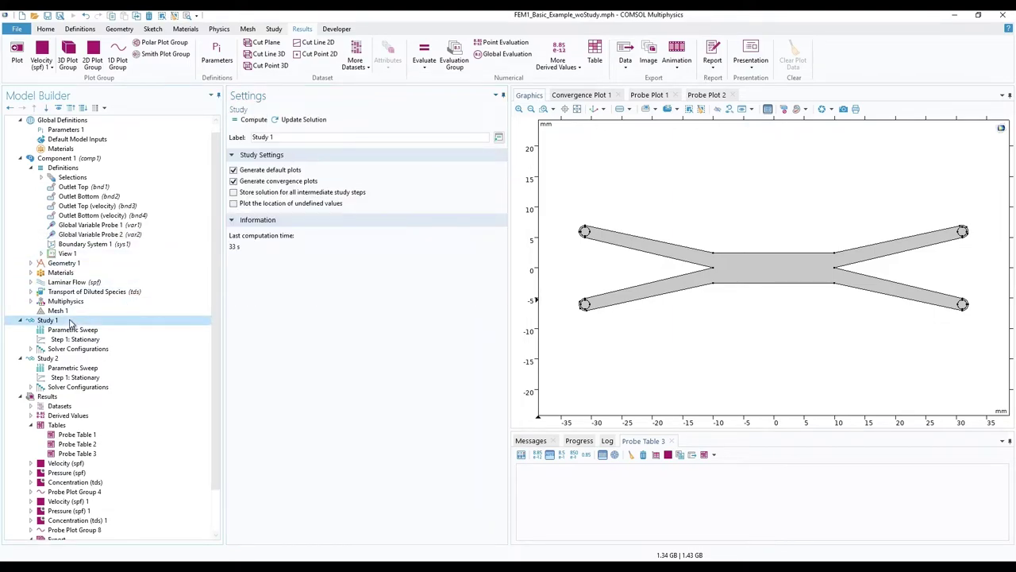
pyautogui.click(249, 120)
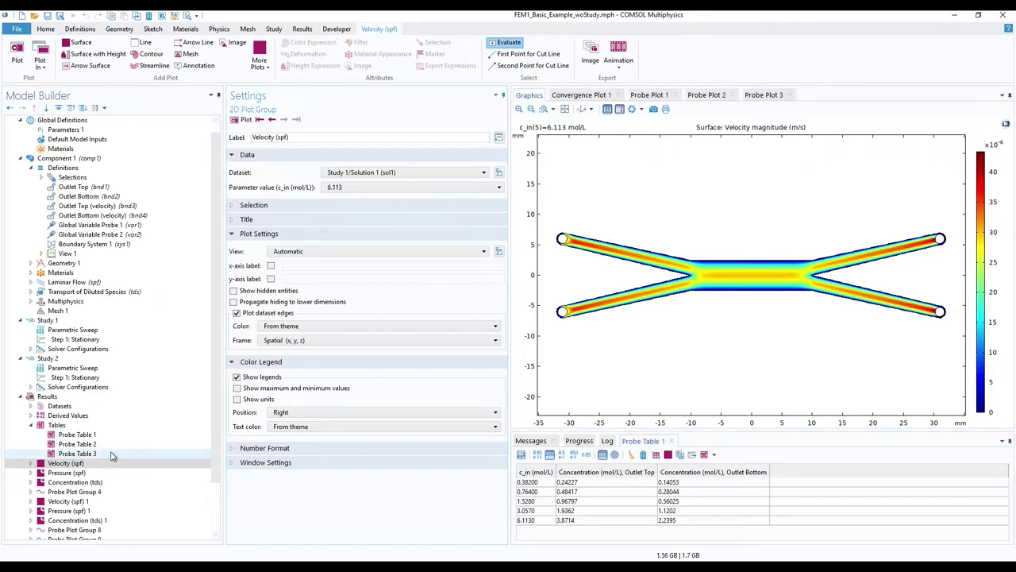
pyautogui.click(77, 453)
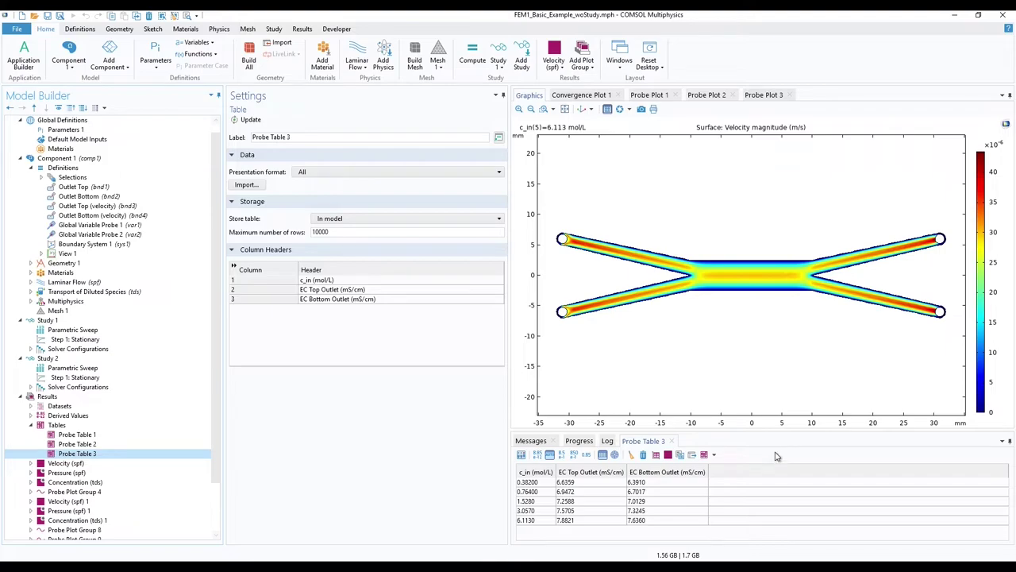
# Switch to Probe Plot 3 showing EC Top and Bottom Outlet conductivity versus c_in
pyautogui.click(764, 95)
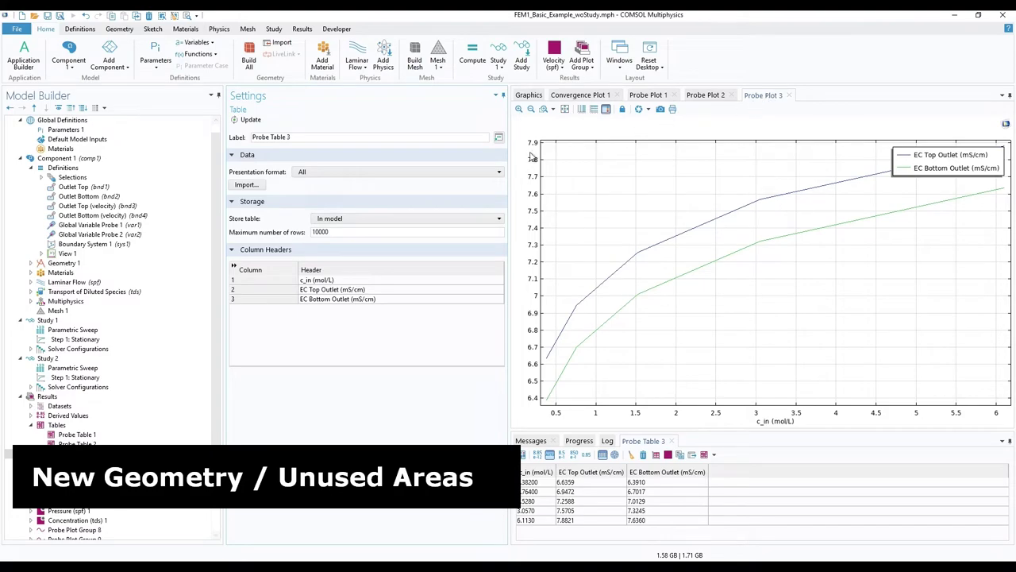
# Load IEE1860BioMEMS_lab_1_example_wm.dxf into Import 1 and rebuild all of Geometry 1
pyautogui.click(29, 262)
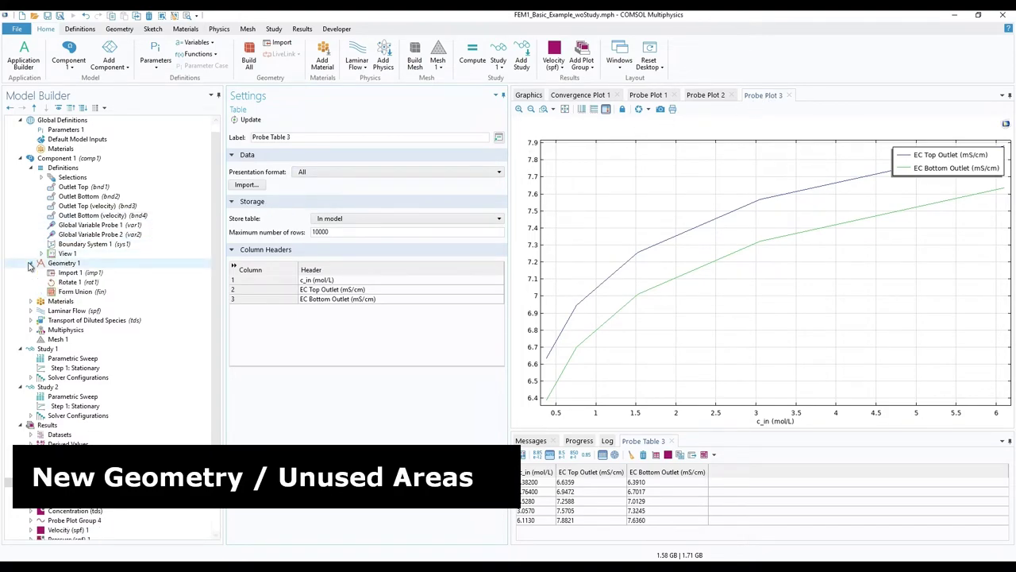
pyautogui.click(79, 273)
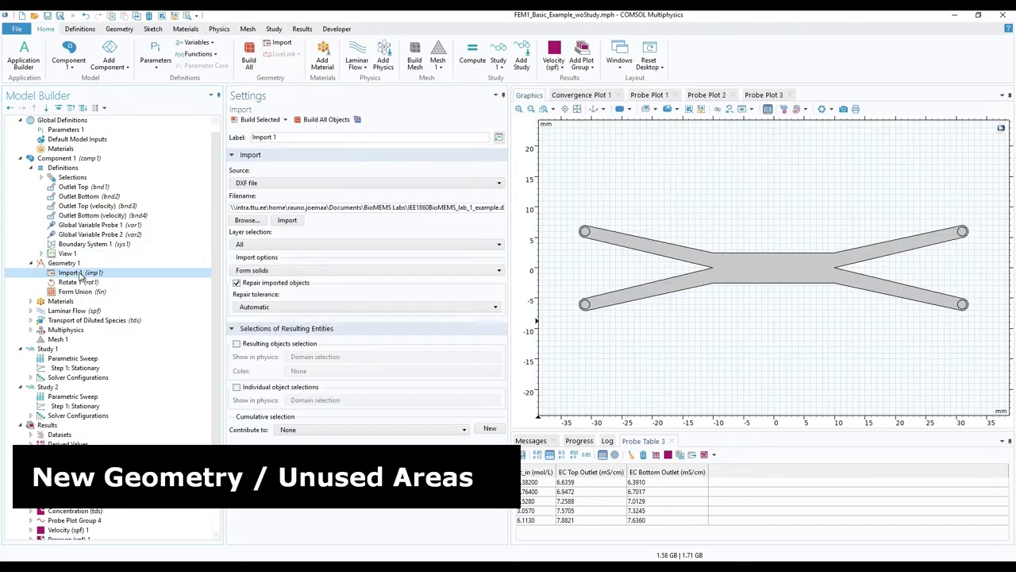
pyautogui.click(247, 224)
pyautogui.click(213, 146)
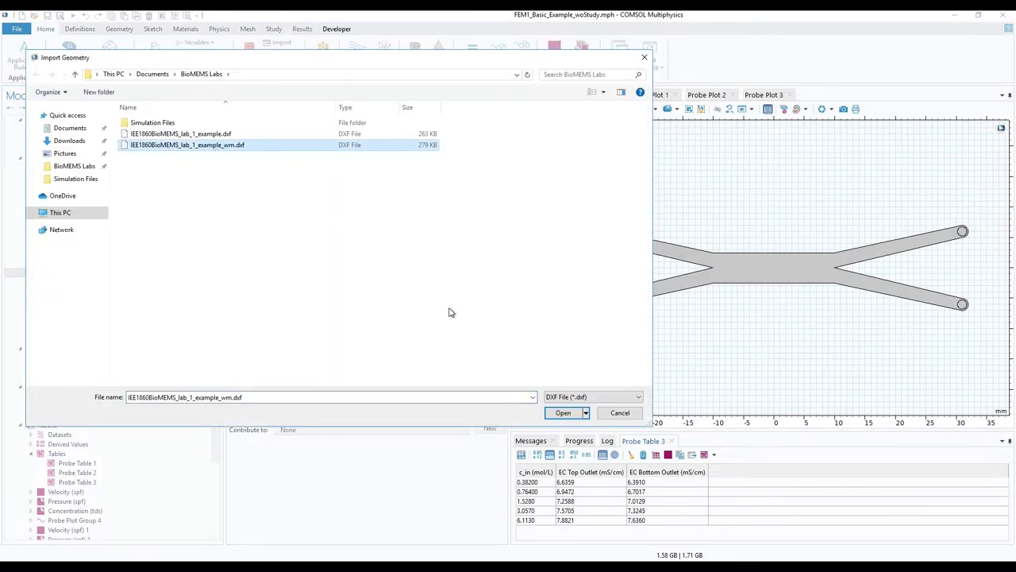
pyautogui.click(562, 412)
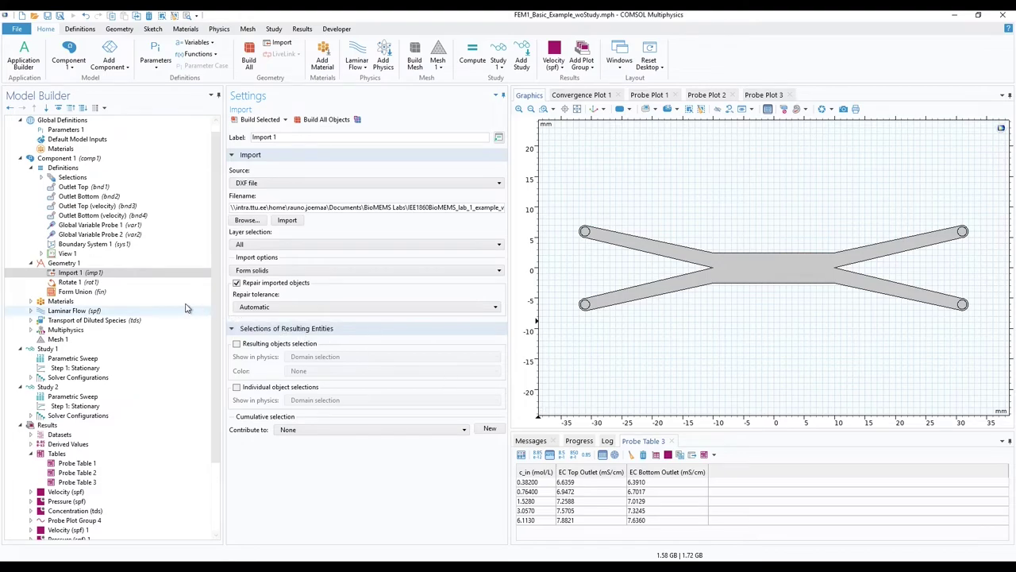
pyautogui.click(84, 265)
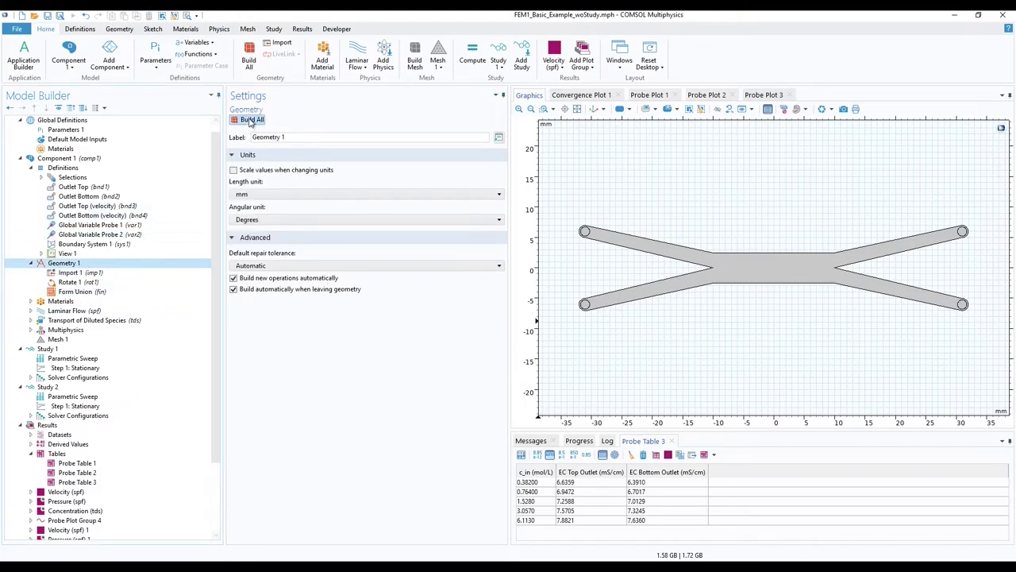
pyautogui.click(251, 120)
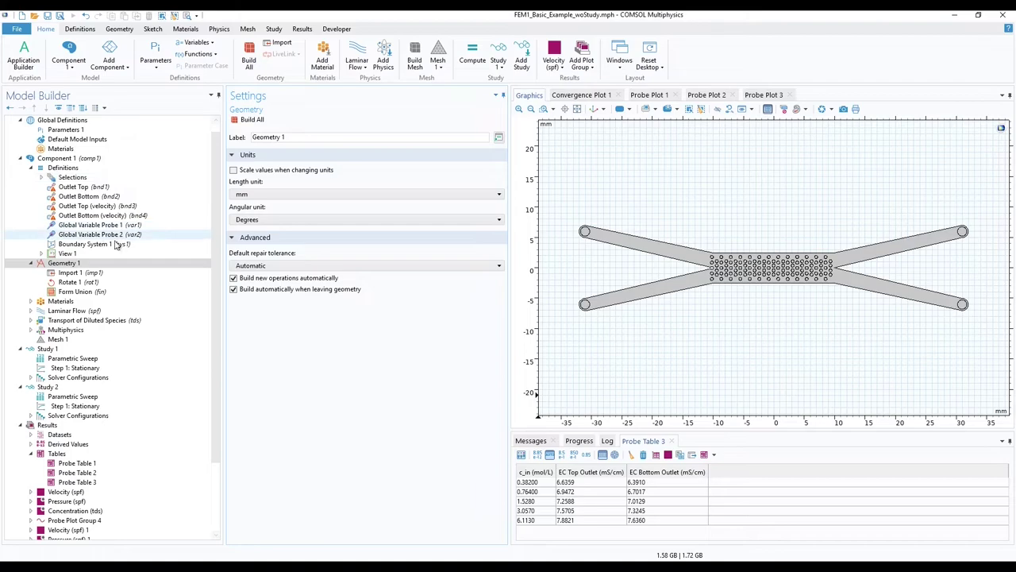
# Add domain 1, the pillar-filled channel, to the Laminar Flow selection
pyautogui.click(31, 310)
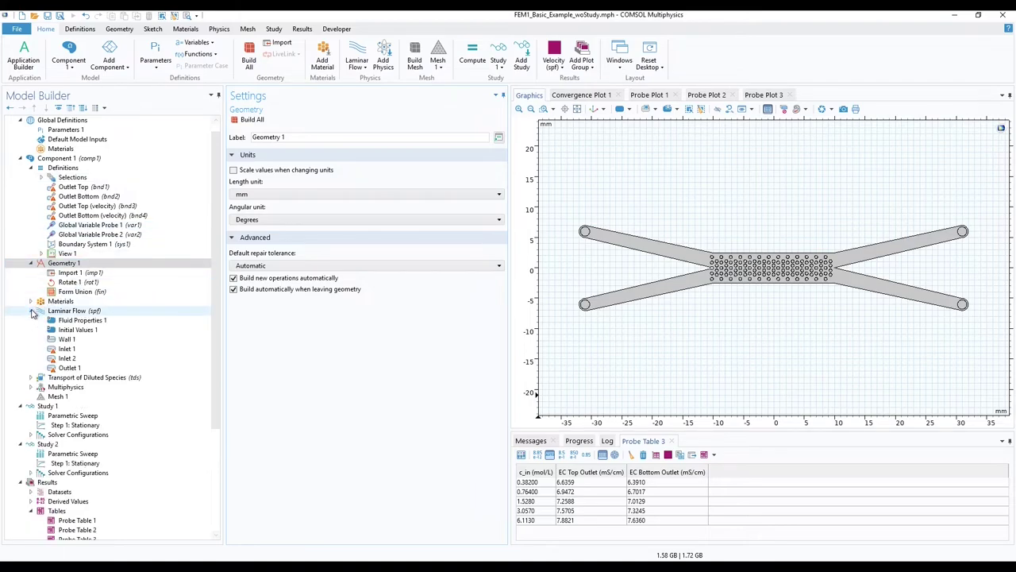
pyautogui.click(72, 312)
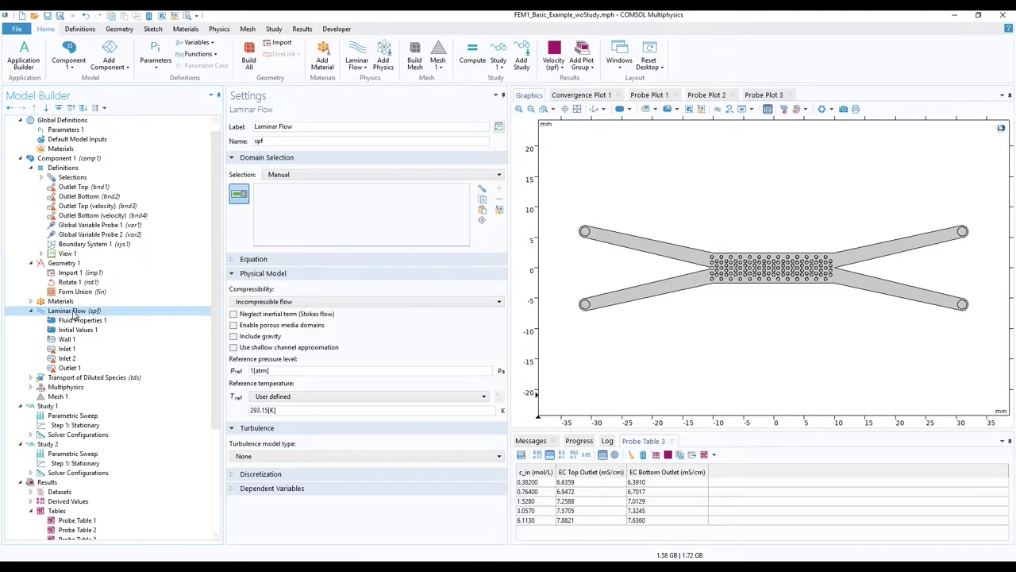
pyautogui.click(624, 249)
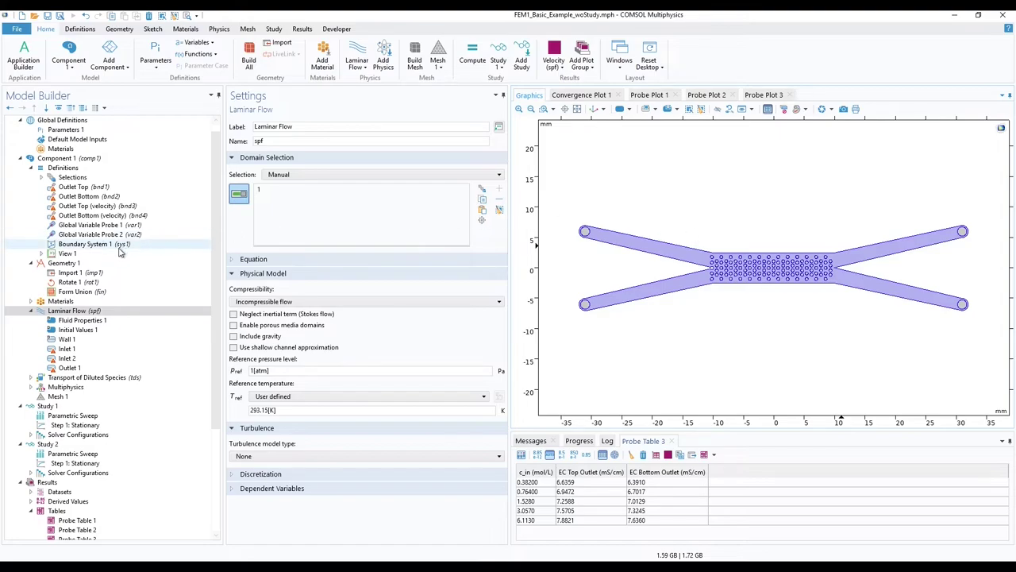
pyautogui.click(78, 264)
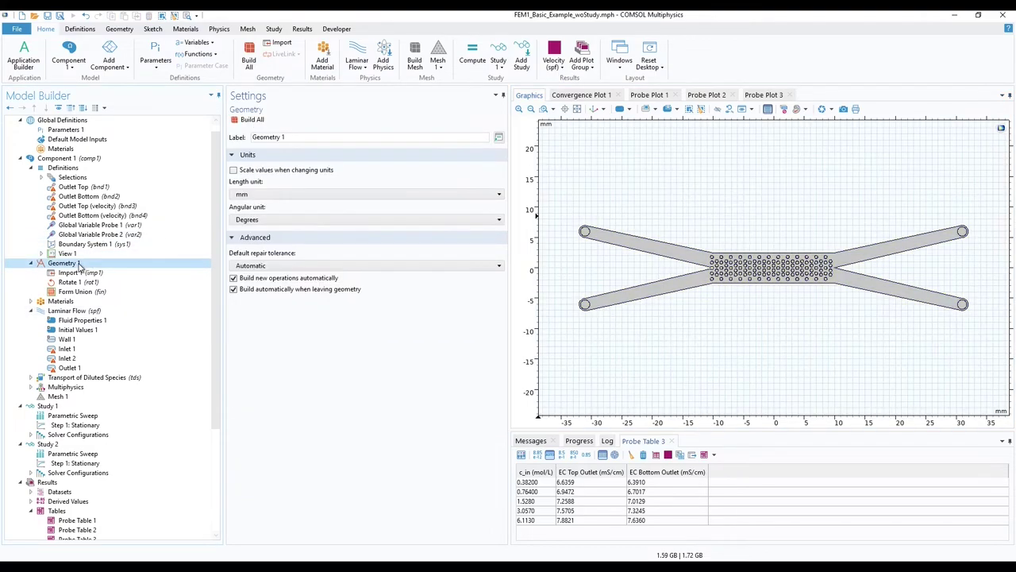
# Add a Delete Entities step to Geometry 1 at the Domain level
pyautogui.rightClick(79, 266)
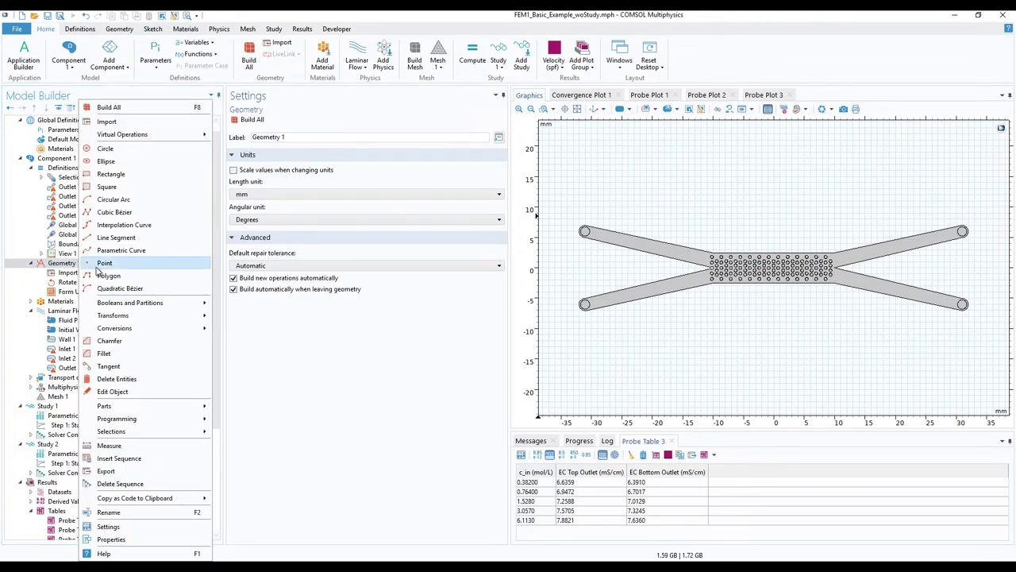
pyautogui.press('Escape')
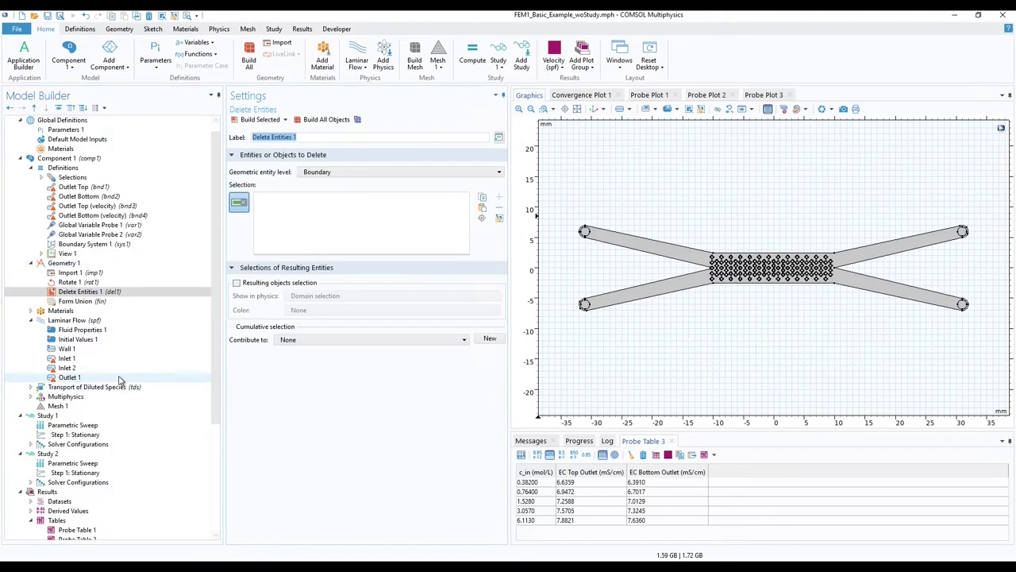
pyautogui.click(325, 173)
pyautogui.click(329, 195)
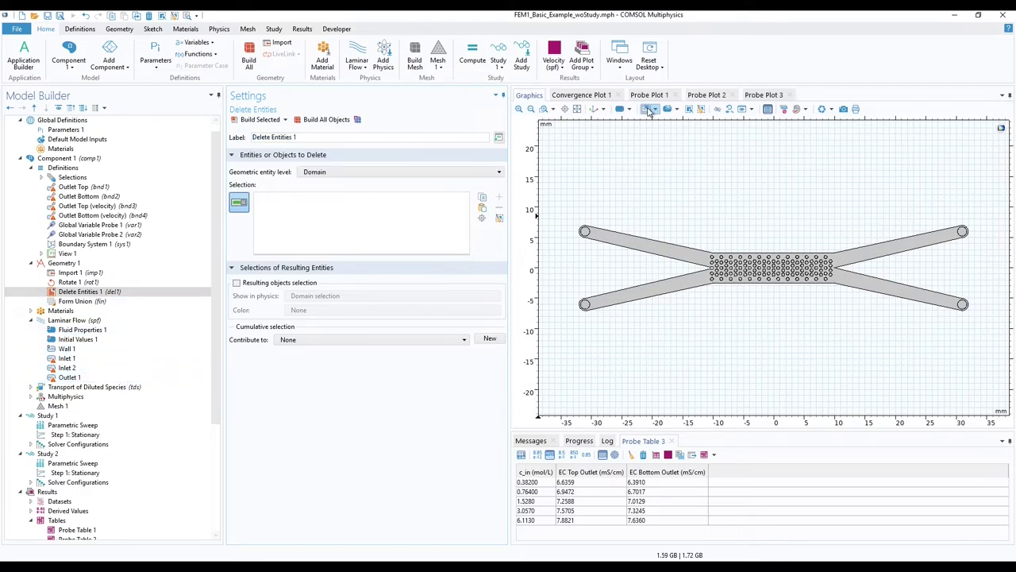
# Box-select the central pillars and four end circles for deletion, then rebuild all geometry
pyautogui.click(650, 109)
pyautogui.moveTo(706, 238); pyautogui.dragTo(841, 301)
pyautogui.click(650, 109)
pyautogui.moveTo(570, 220); pyautogui.dragTo(605, 319)
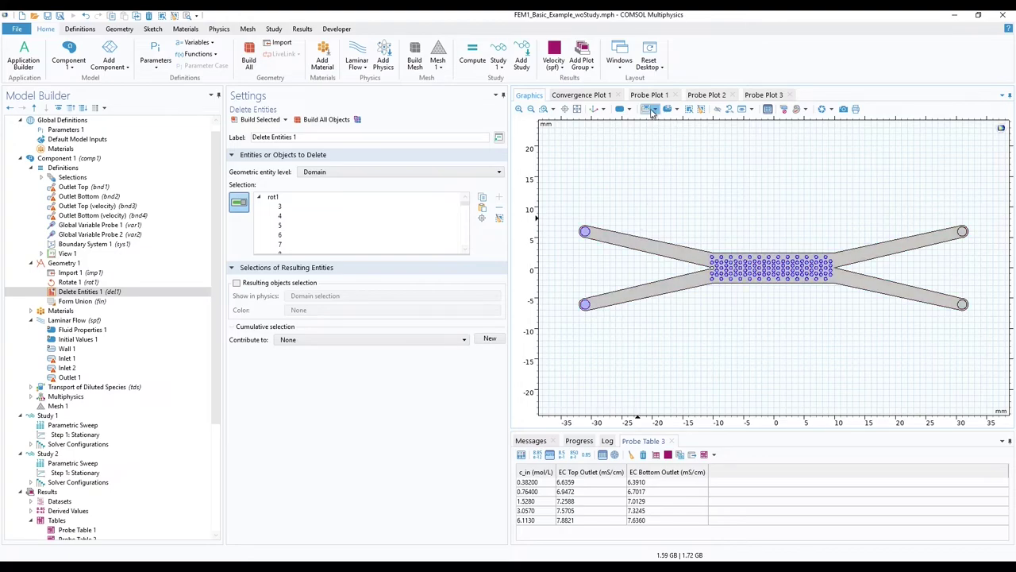
pyautogui.moveTo(951, 216); pyautogui.dragTo(976, 323)
pyautogui.click(91, 264)
pyautogui.click(251, 120)
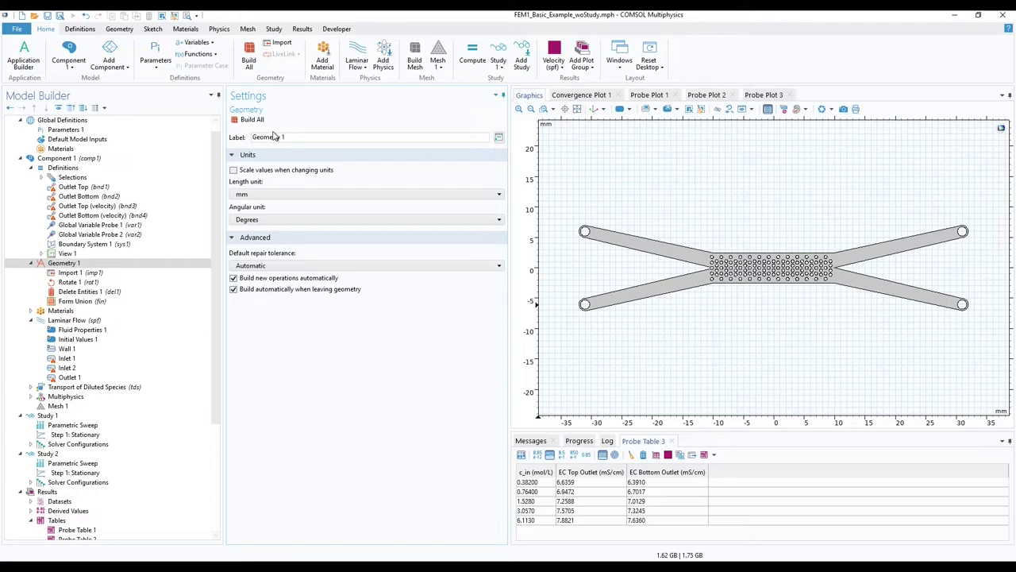
# Review the Outlets, Inlet 1 Top, Inlet 2 Bottom and Outlet Top probe selections
pyautogui.click(42, 177)
pyautogui.click(80, 186)
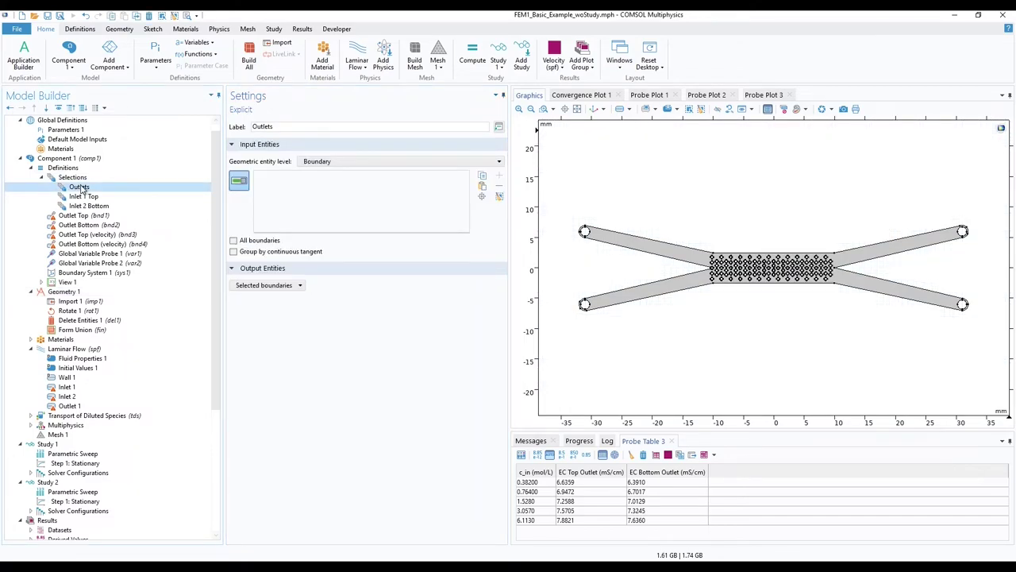
pyautogui.click(83, 196)
pyautogui.click(87, 206)
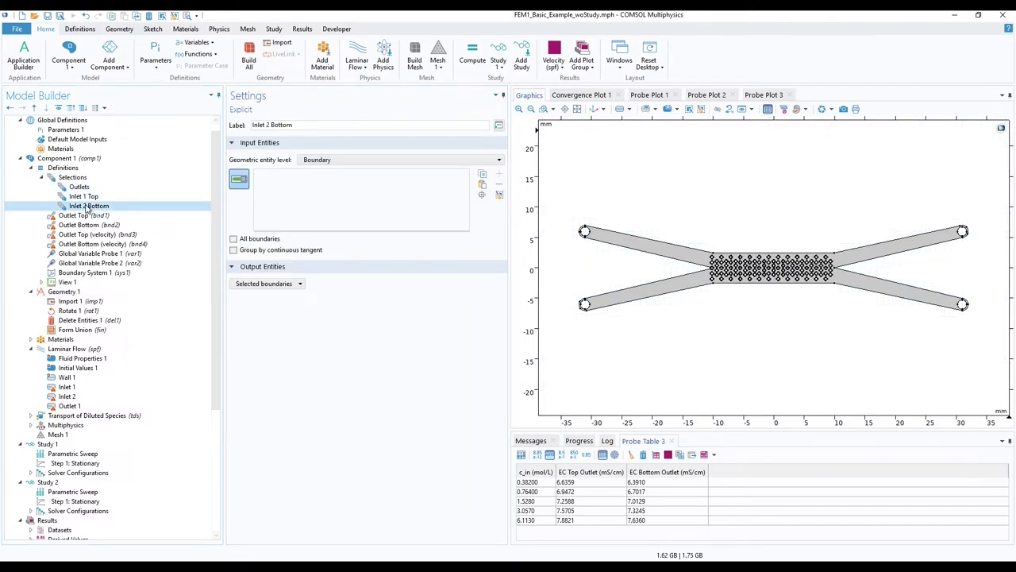
pyautogui.click(82, 216)
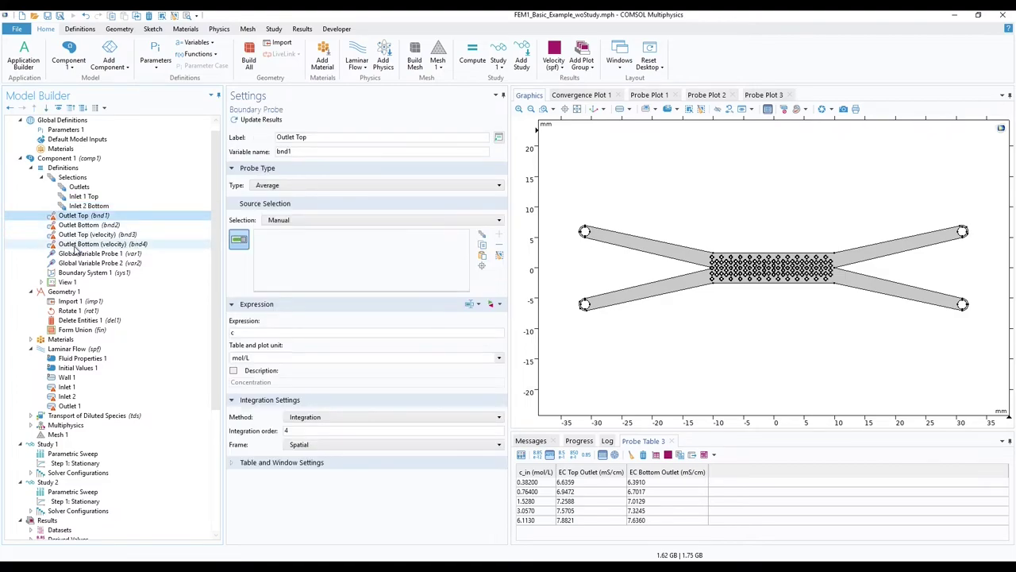
# Assign the Water, liquid material to domain 1
pyautogui.click(70, 339)
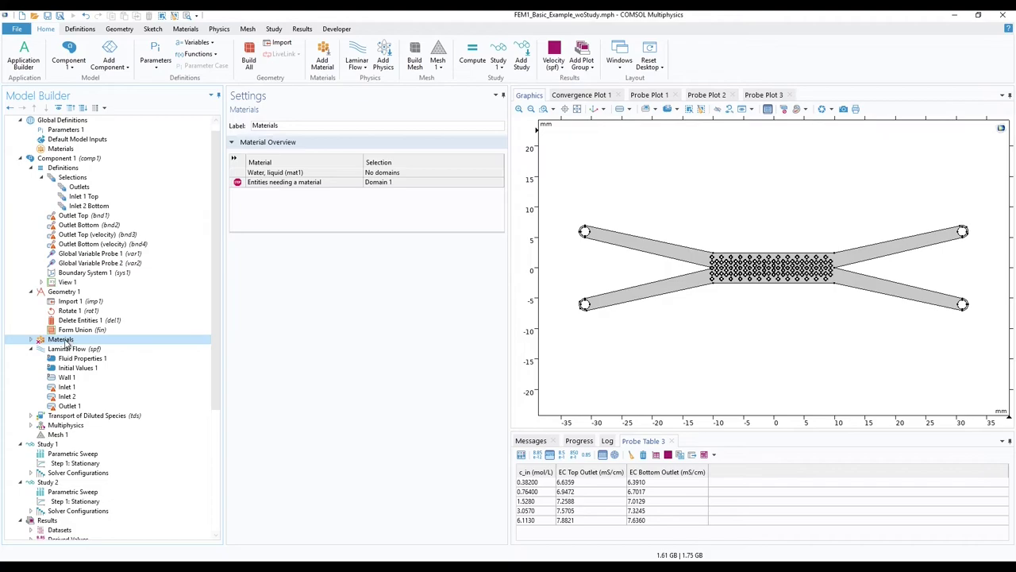
pyautogui.click(31, 339)
pyautogui.click(65, 349)
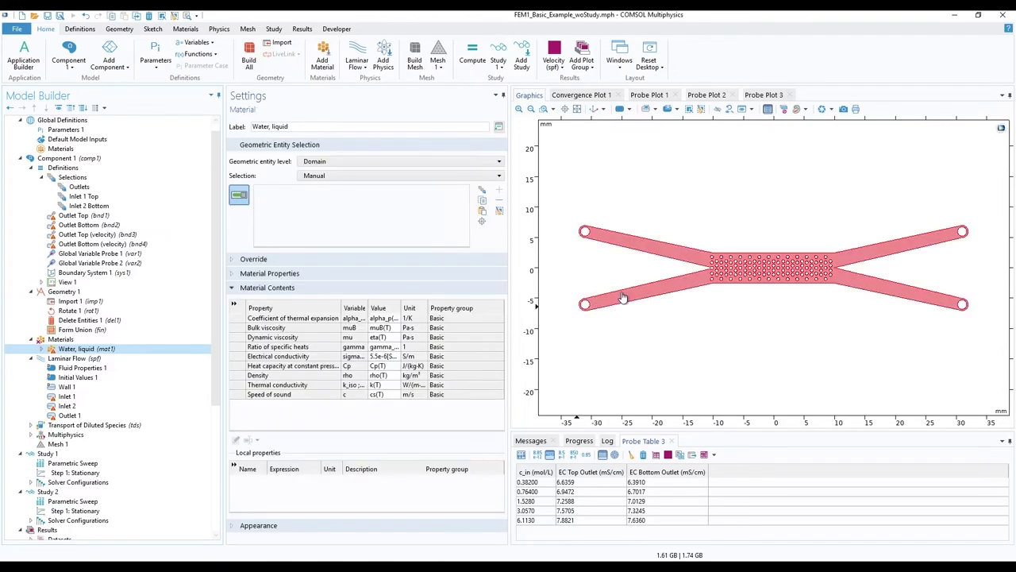
pyautogui.click(623, 297)
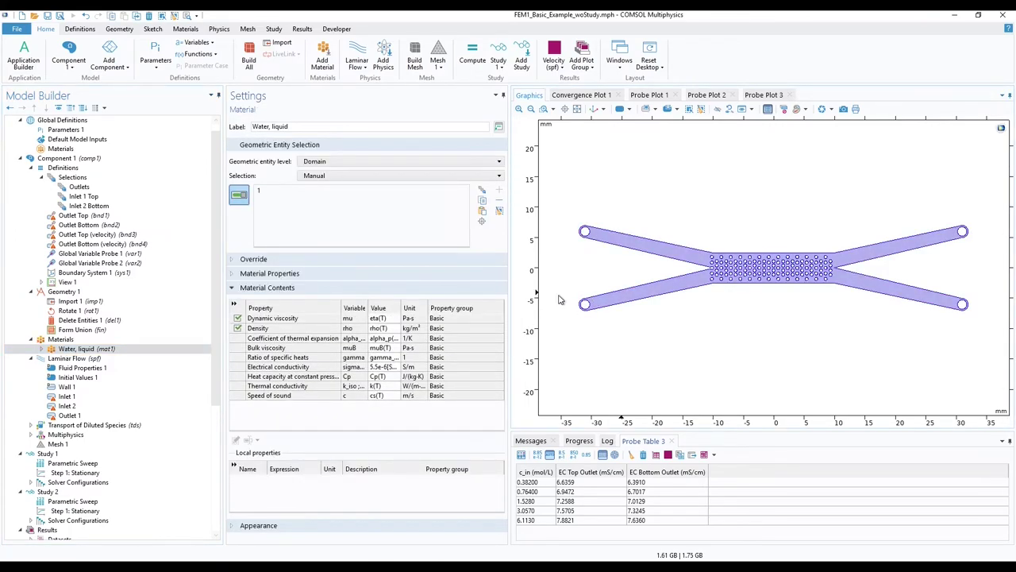
# Review the Laminar Flow domain, the Inlet 1 and Inlet 2 conditions, and Mesh 1
pyautogui.click(77, 360)
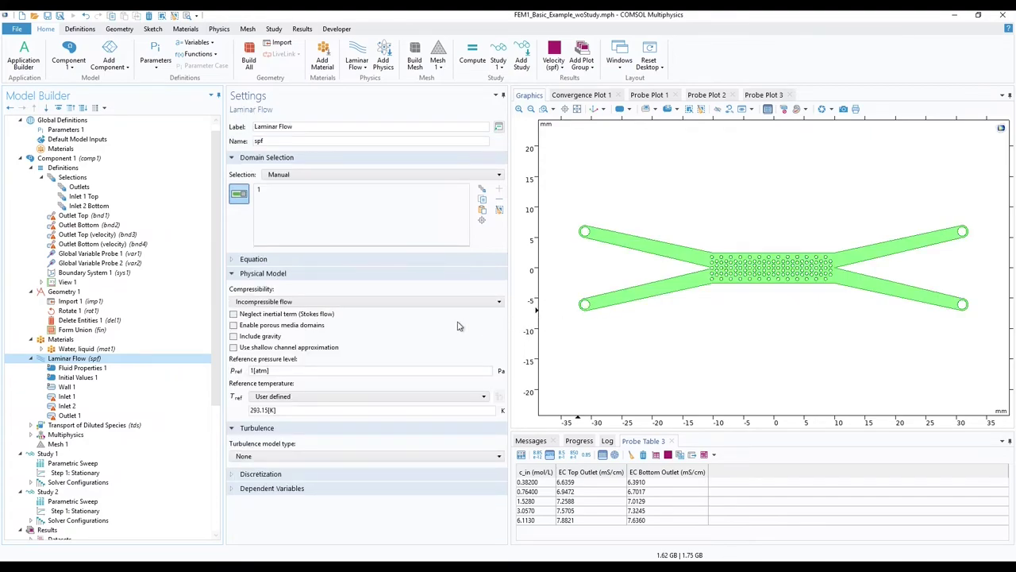
pyautogui.click(90, 397)
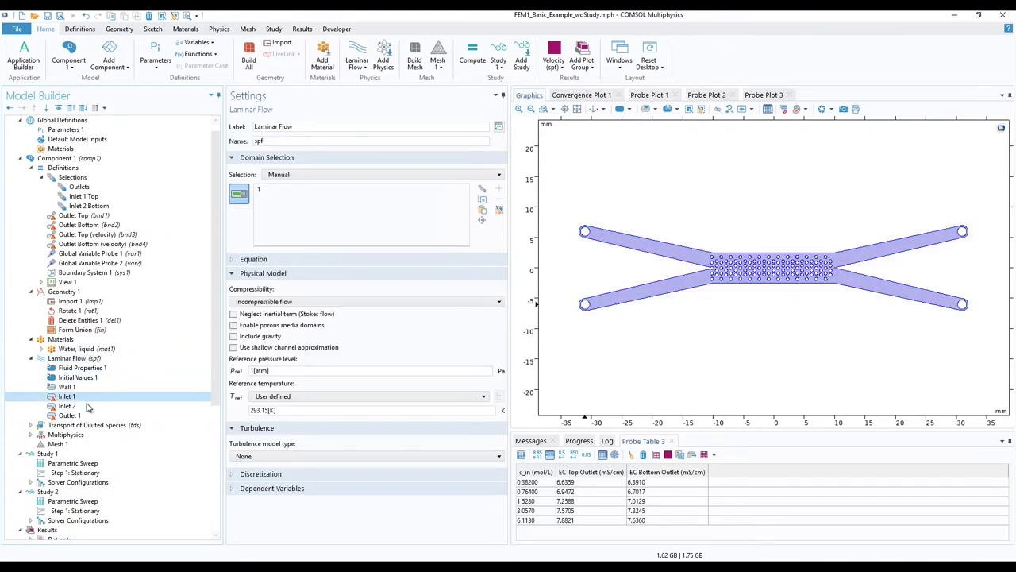
pyautogui.click(89, 406)
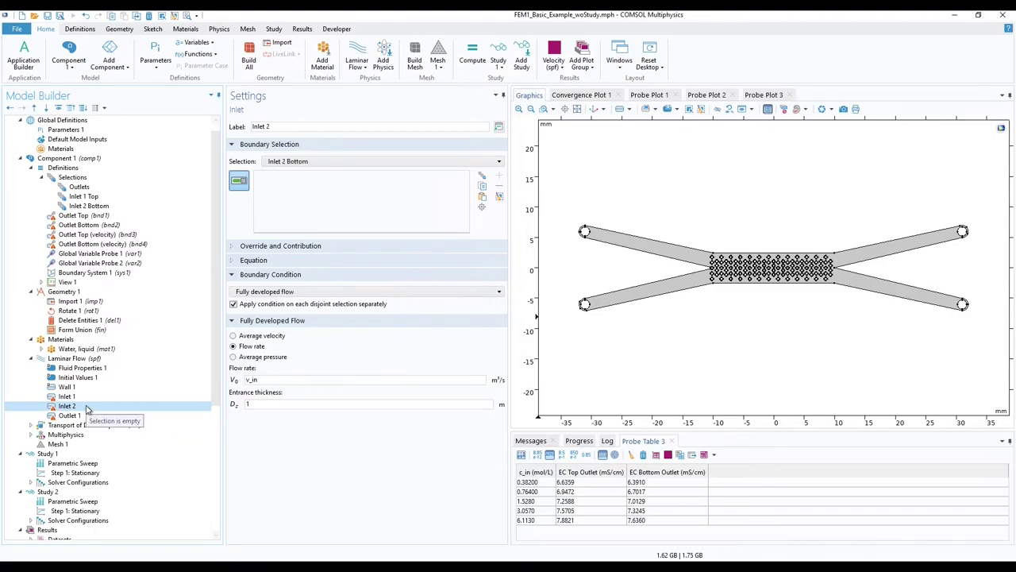
pyautogui.click(80, 445)
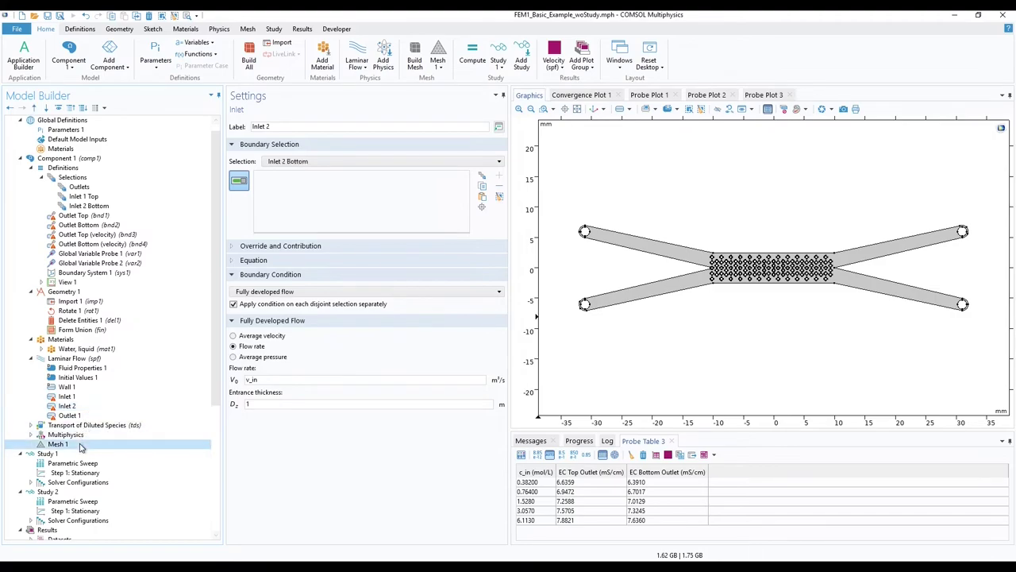